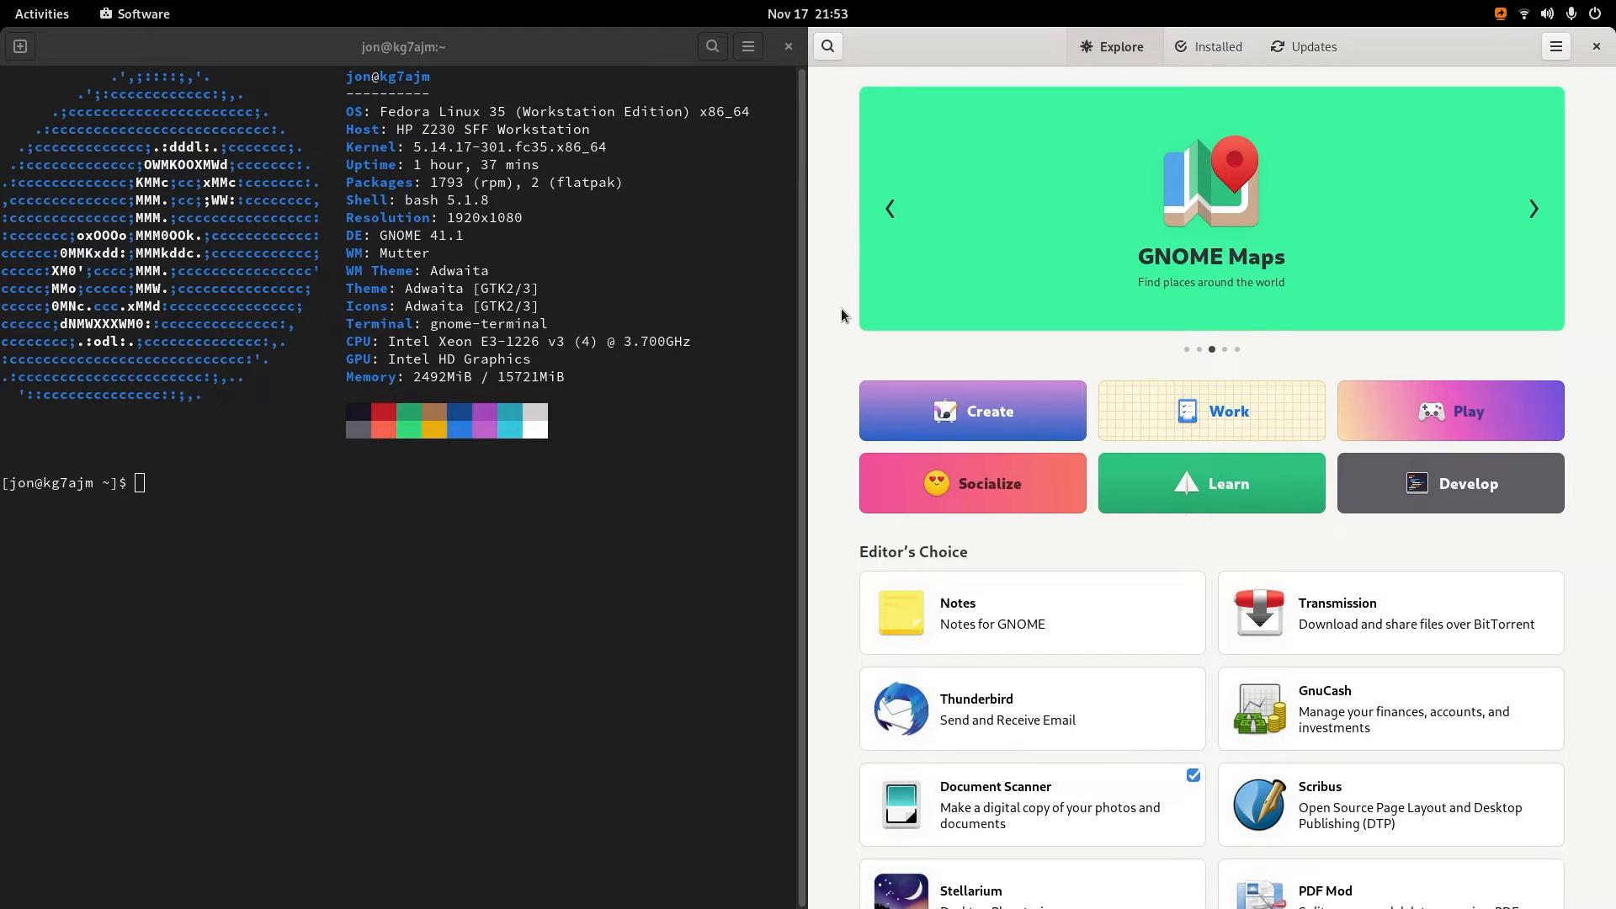
Search the software catalogue for wsjt and view the details page of wsjtx.
click(827, 46)
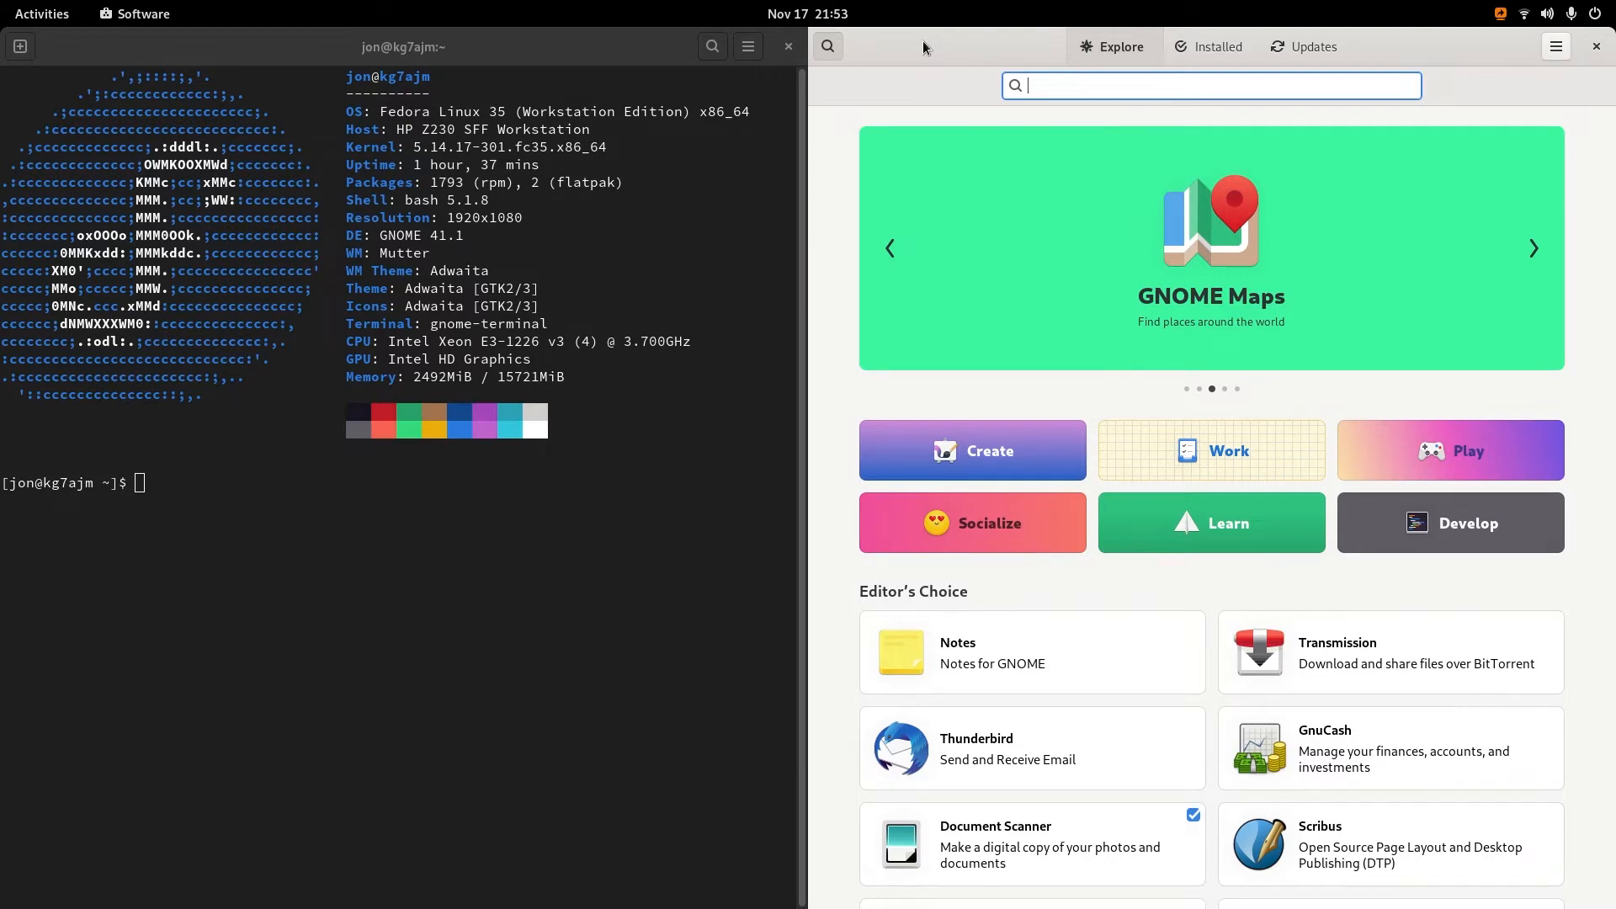
text(wsjt)
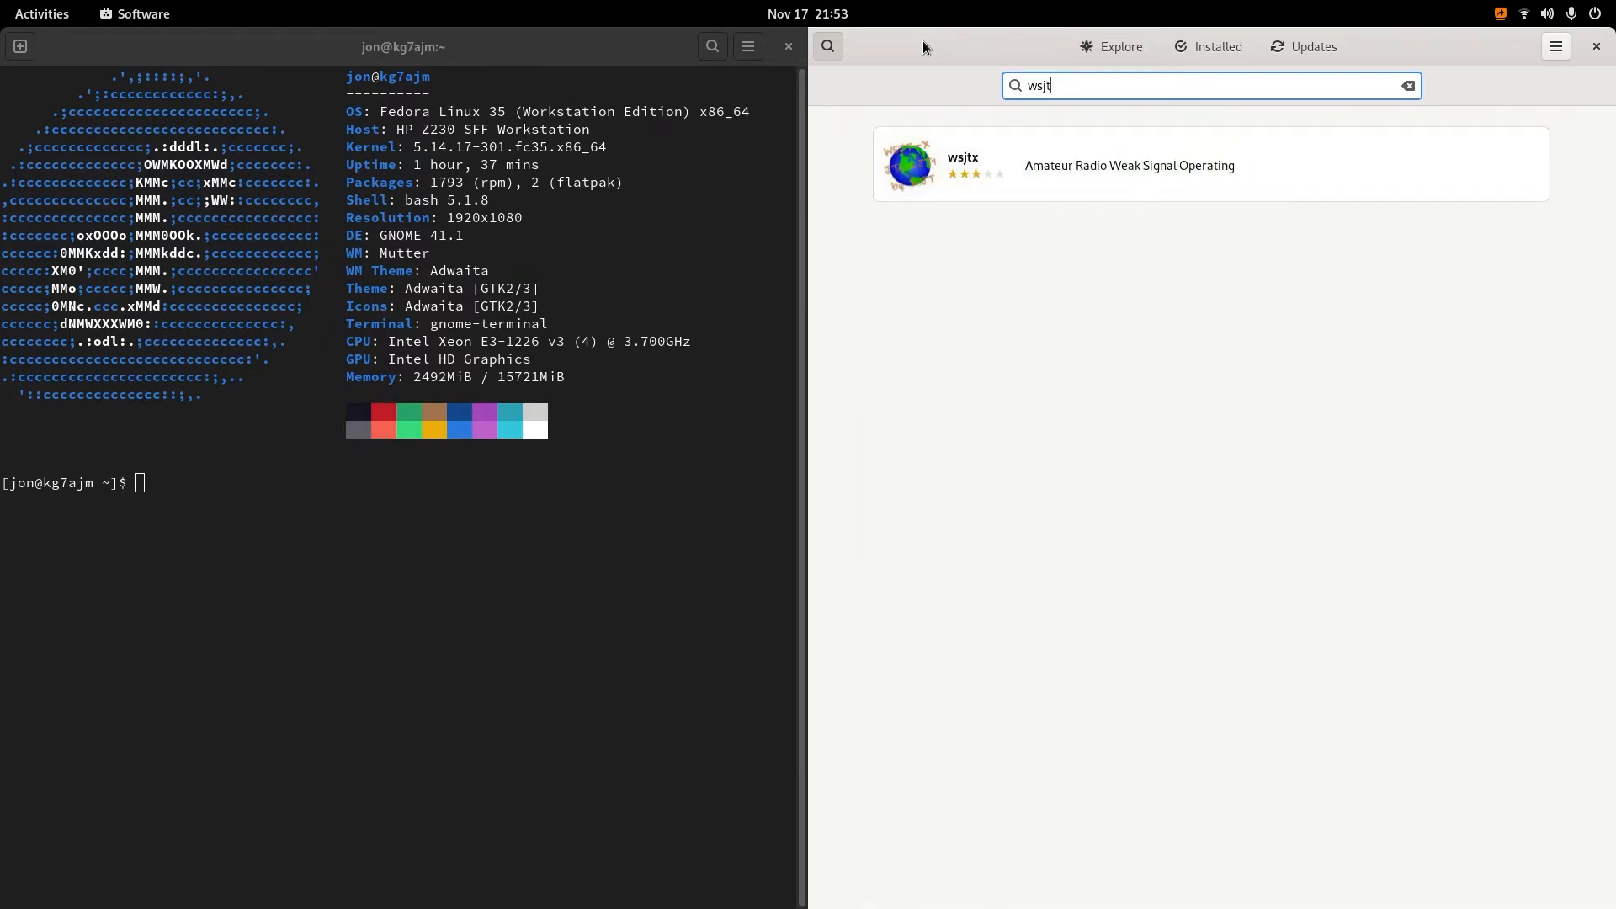
click(1187, 165)
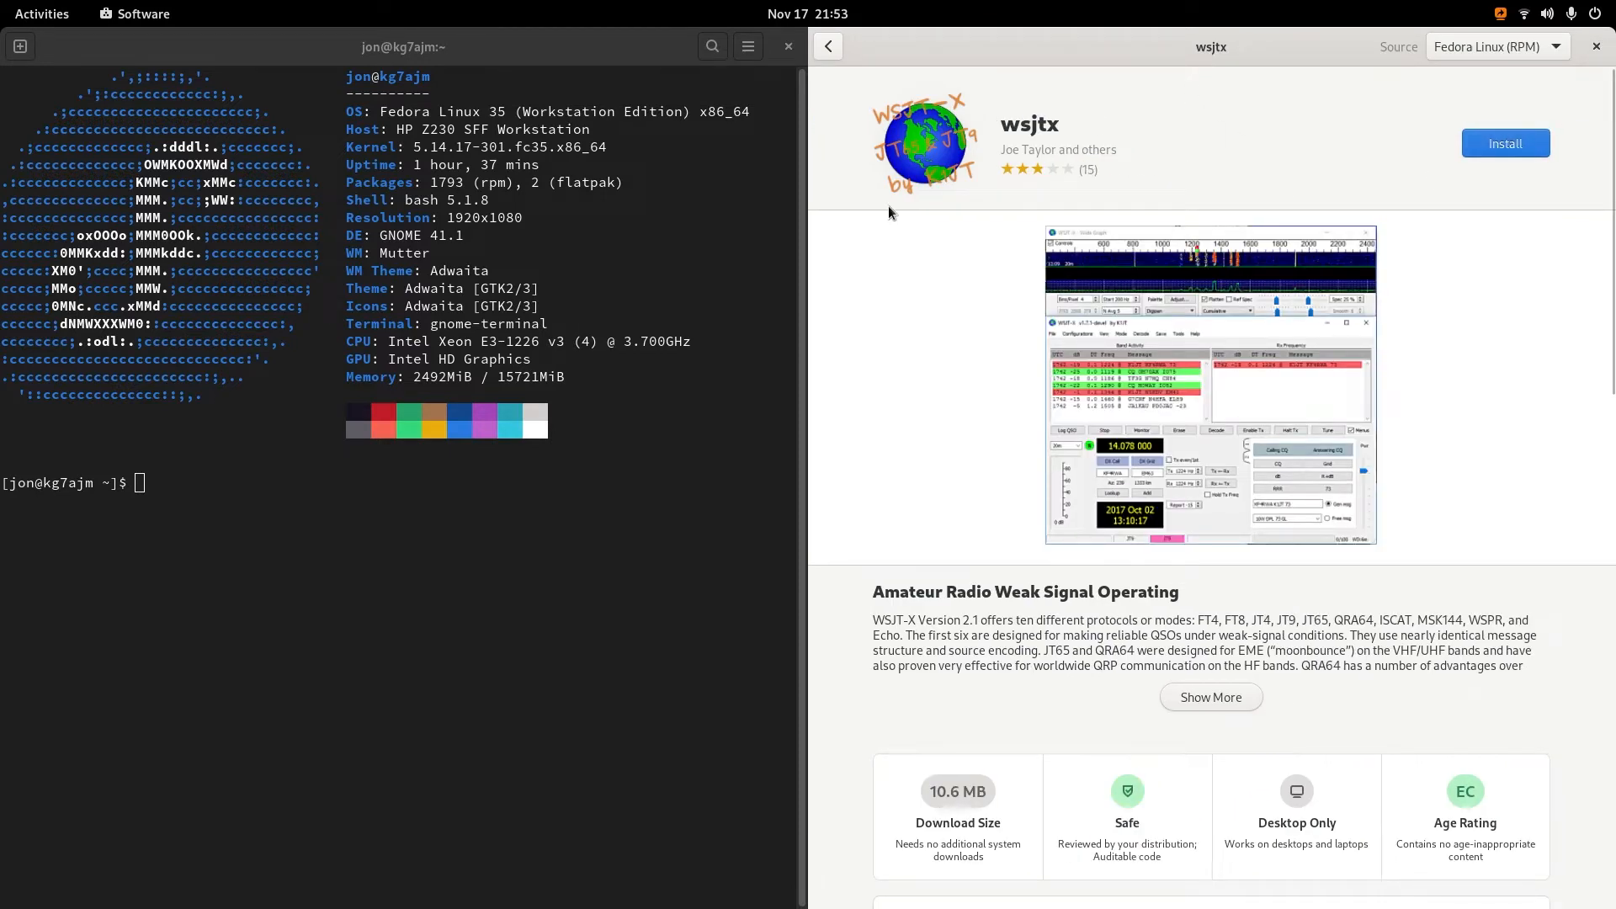
Install wsjtx from the terminal with sudo dnf install wsjtx, entering the sudo password and accepting the package transaction.
click(441, 575)
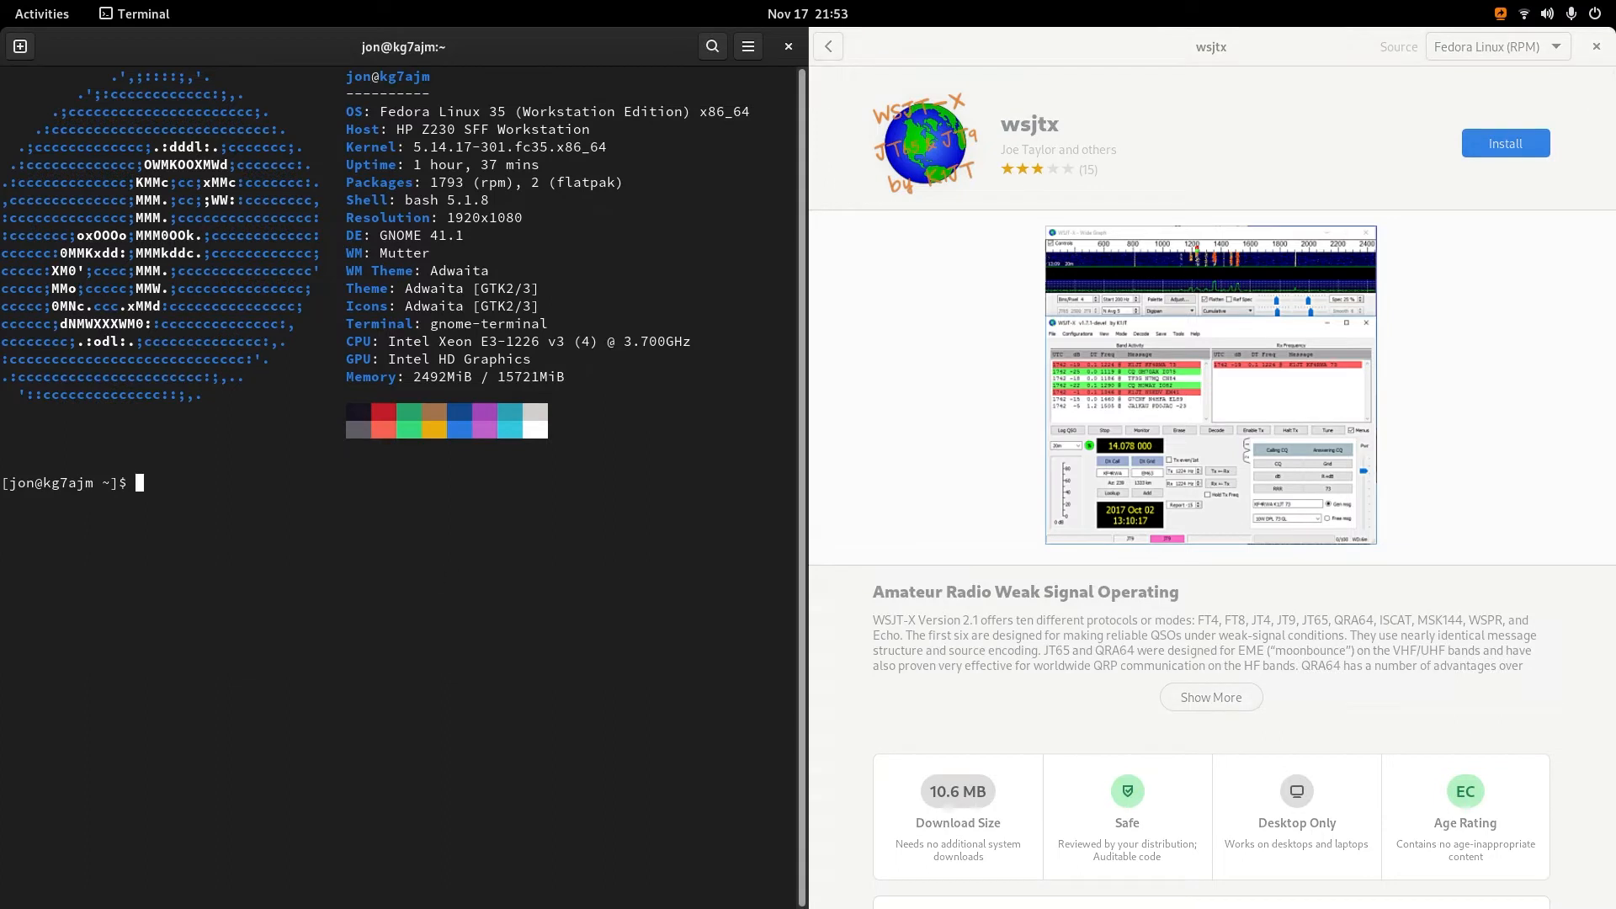
text(sudo dnf install wsjtx)
key(Return)
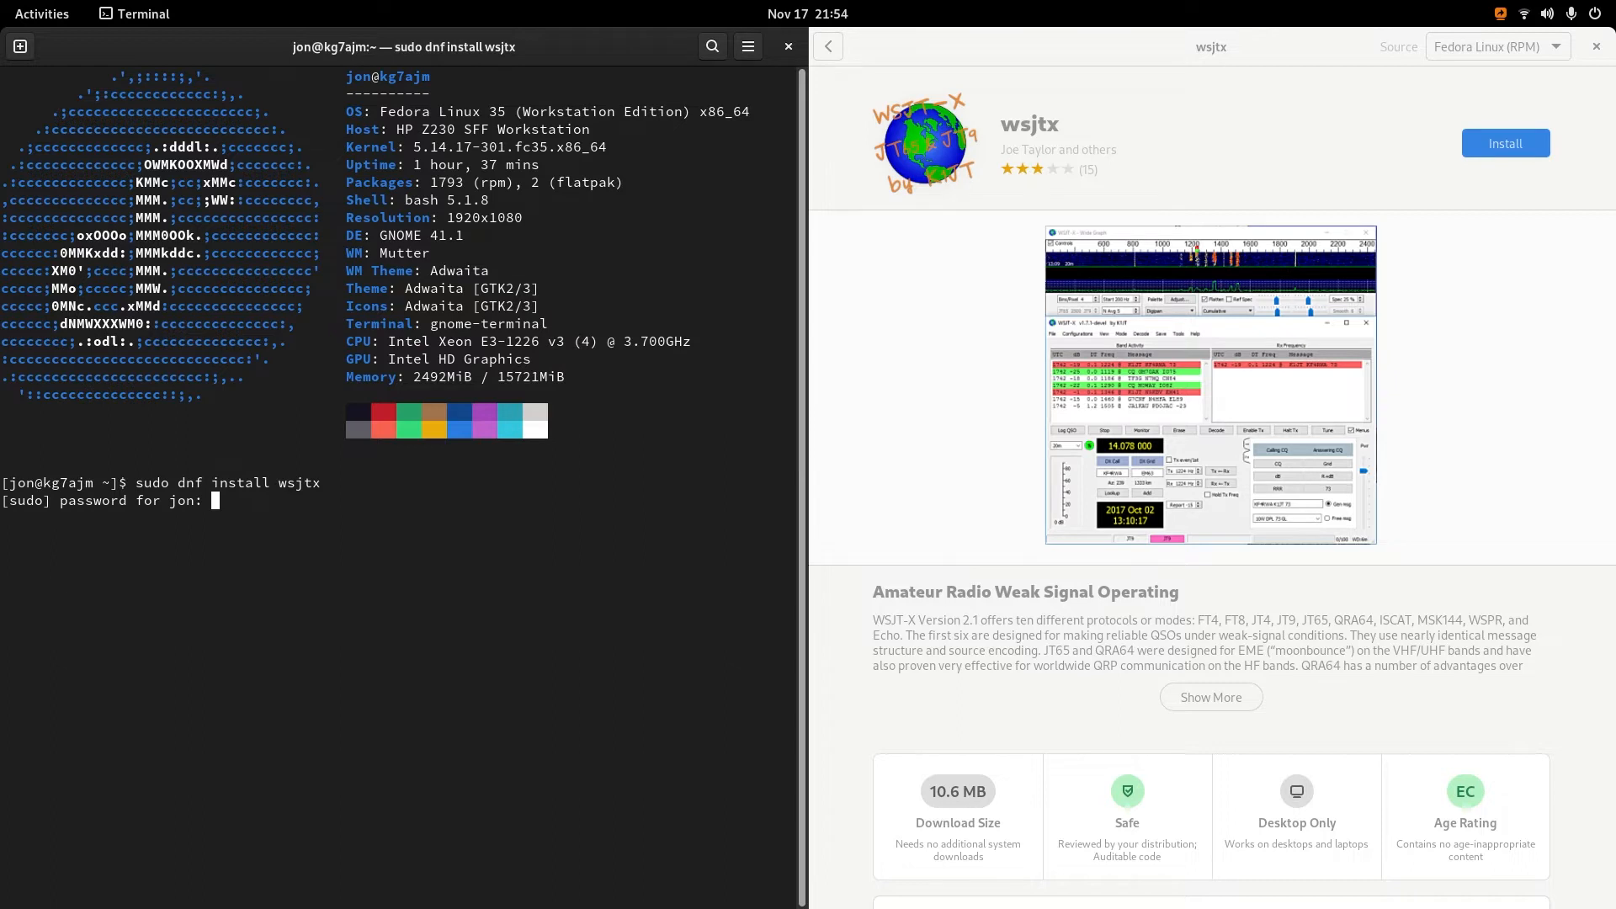
key(Return)
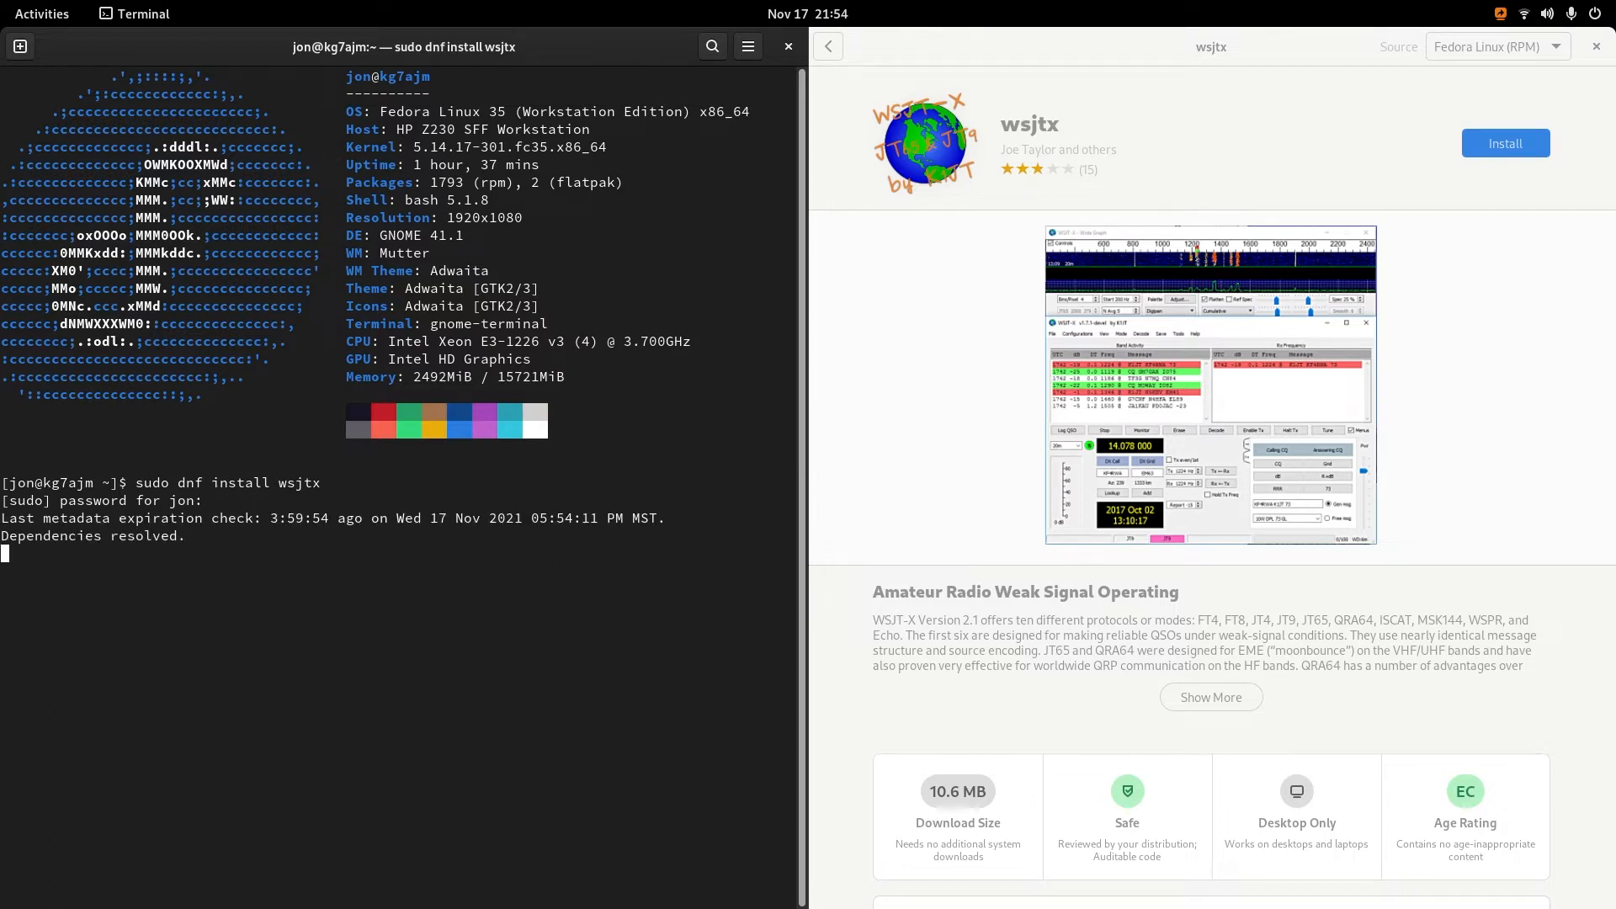
text(y)
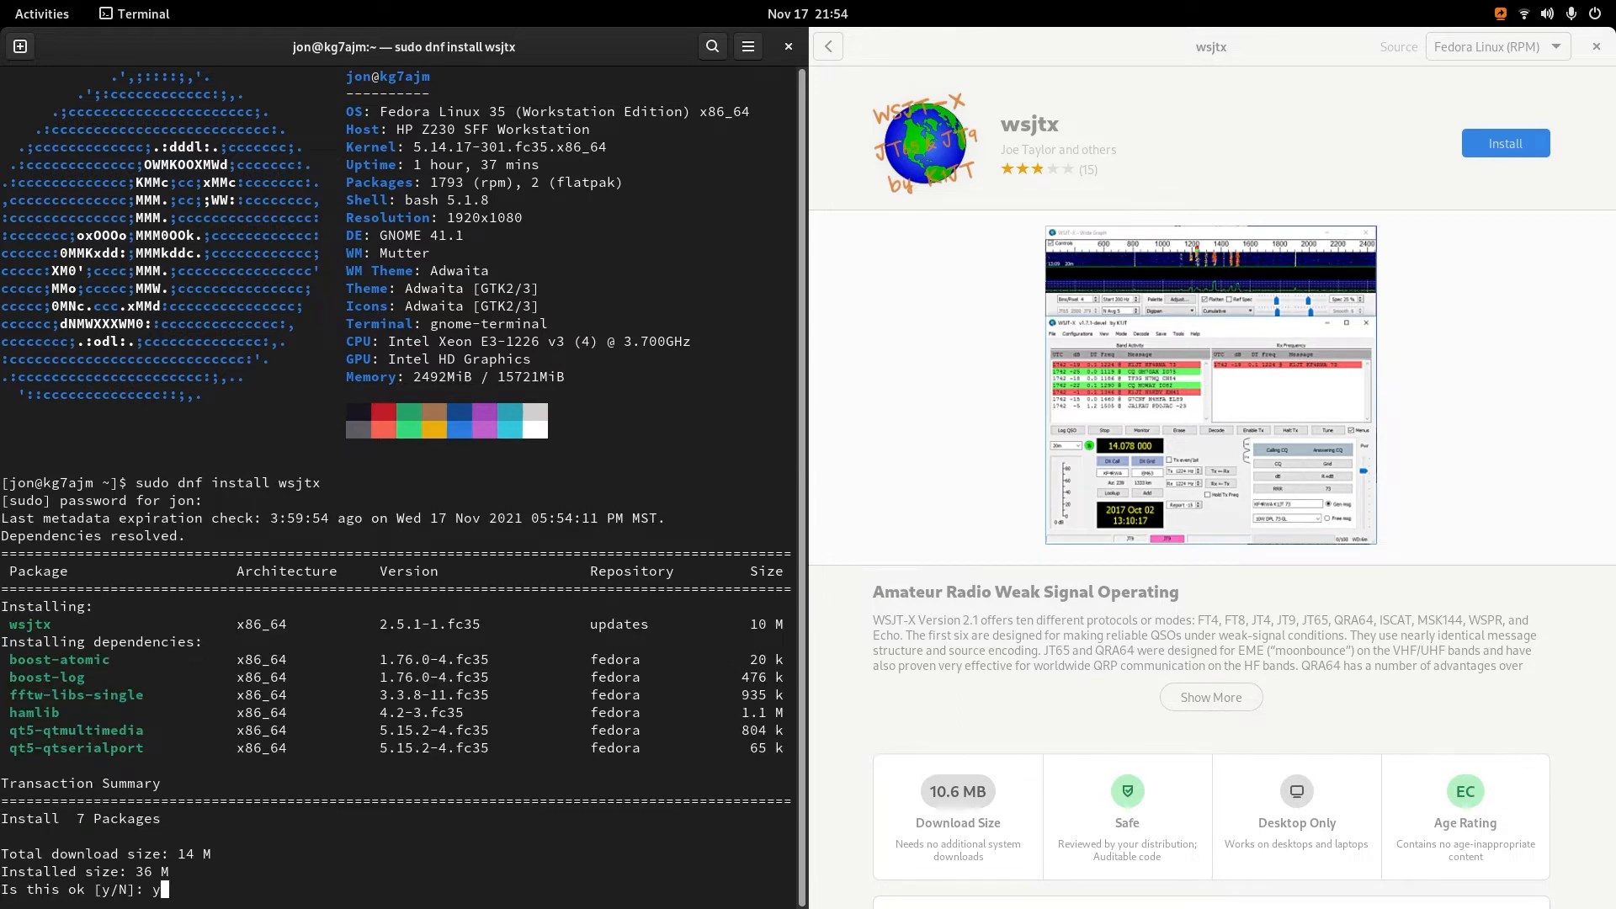
key(Return)
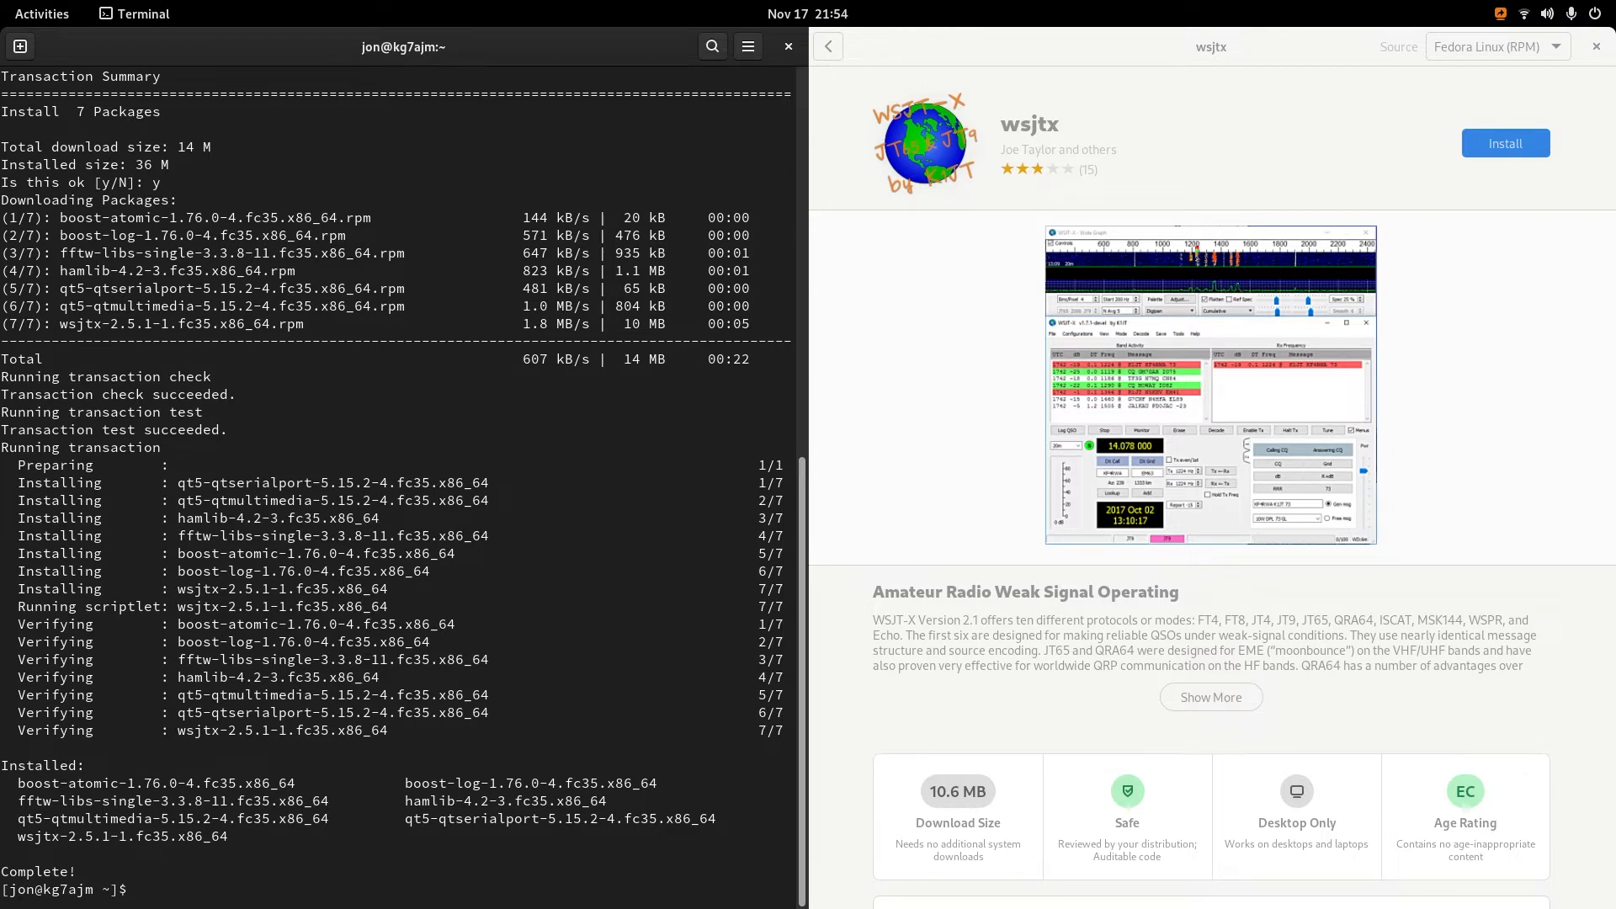
Add the user account to the dialout group with sudo usermod -aG.
text(sudo usermod -aG dialout jon)
key(Return)
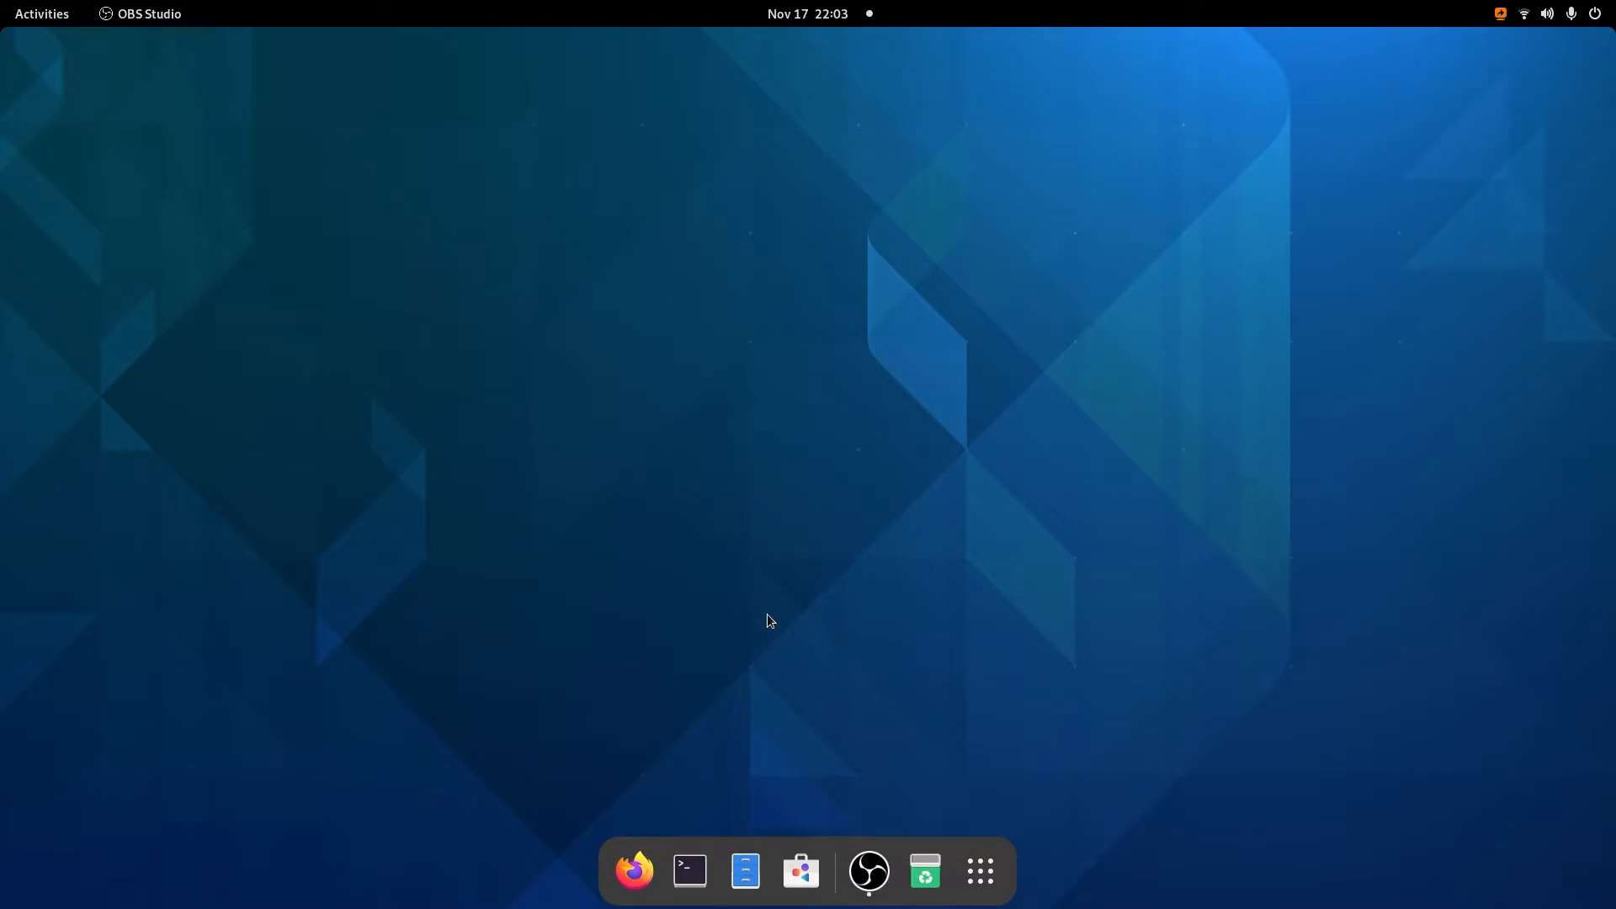
Find the installed wsjtx application from the desktop and launch it.
key(super)
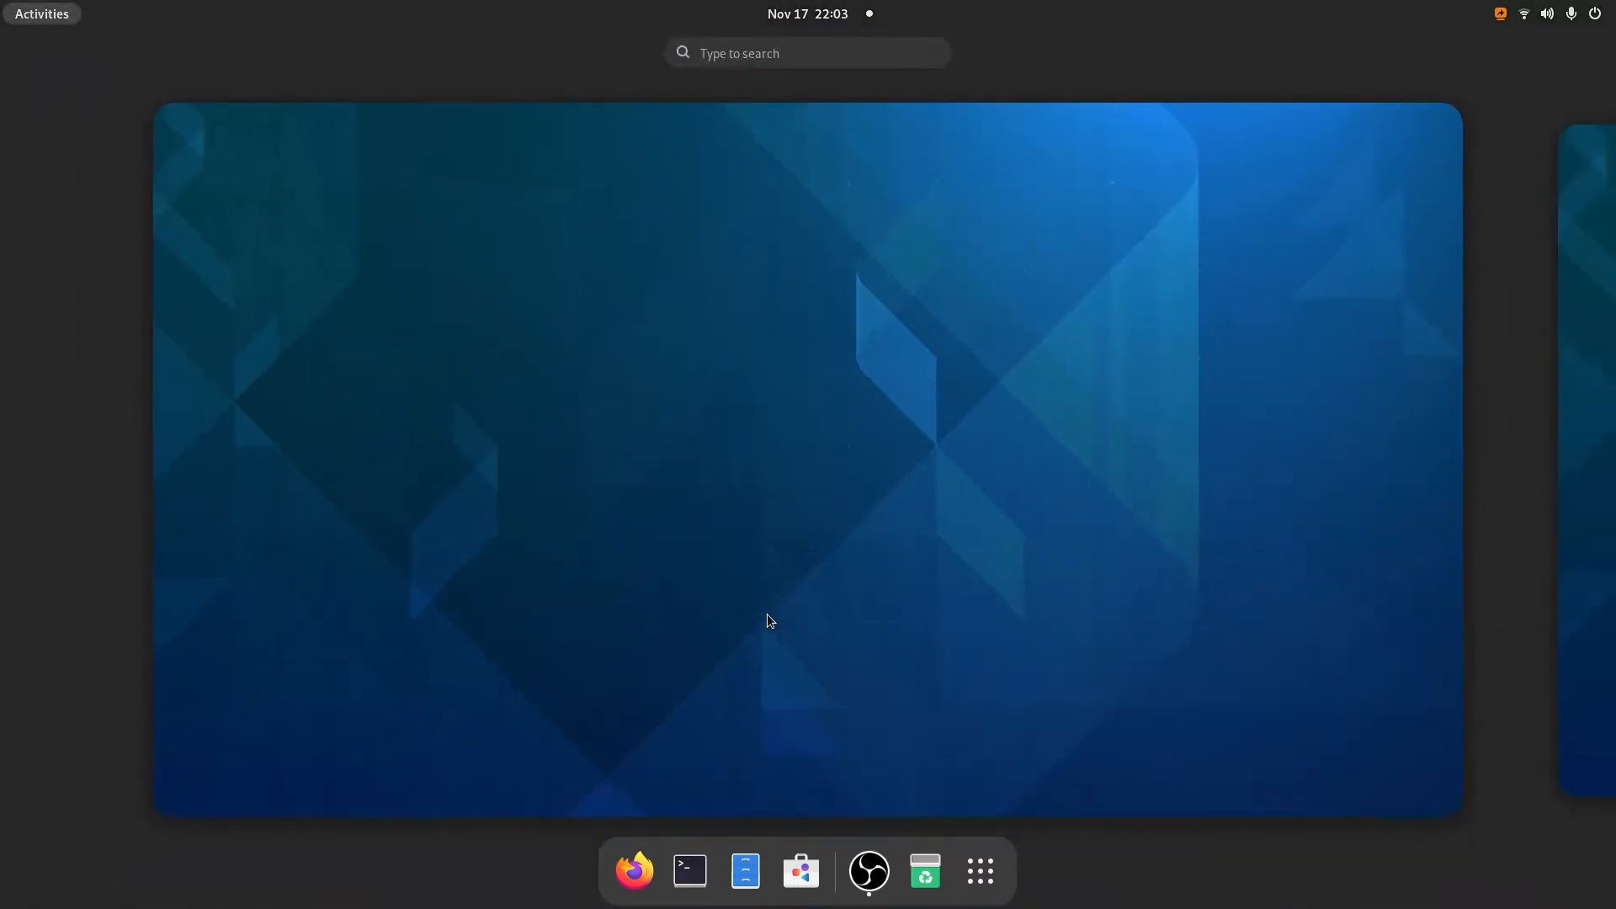
text(ws)
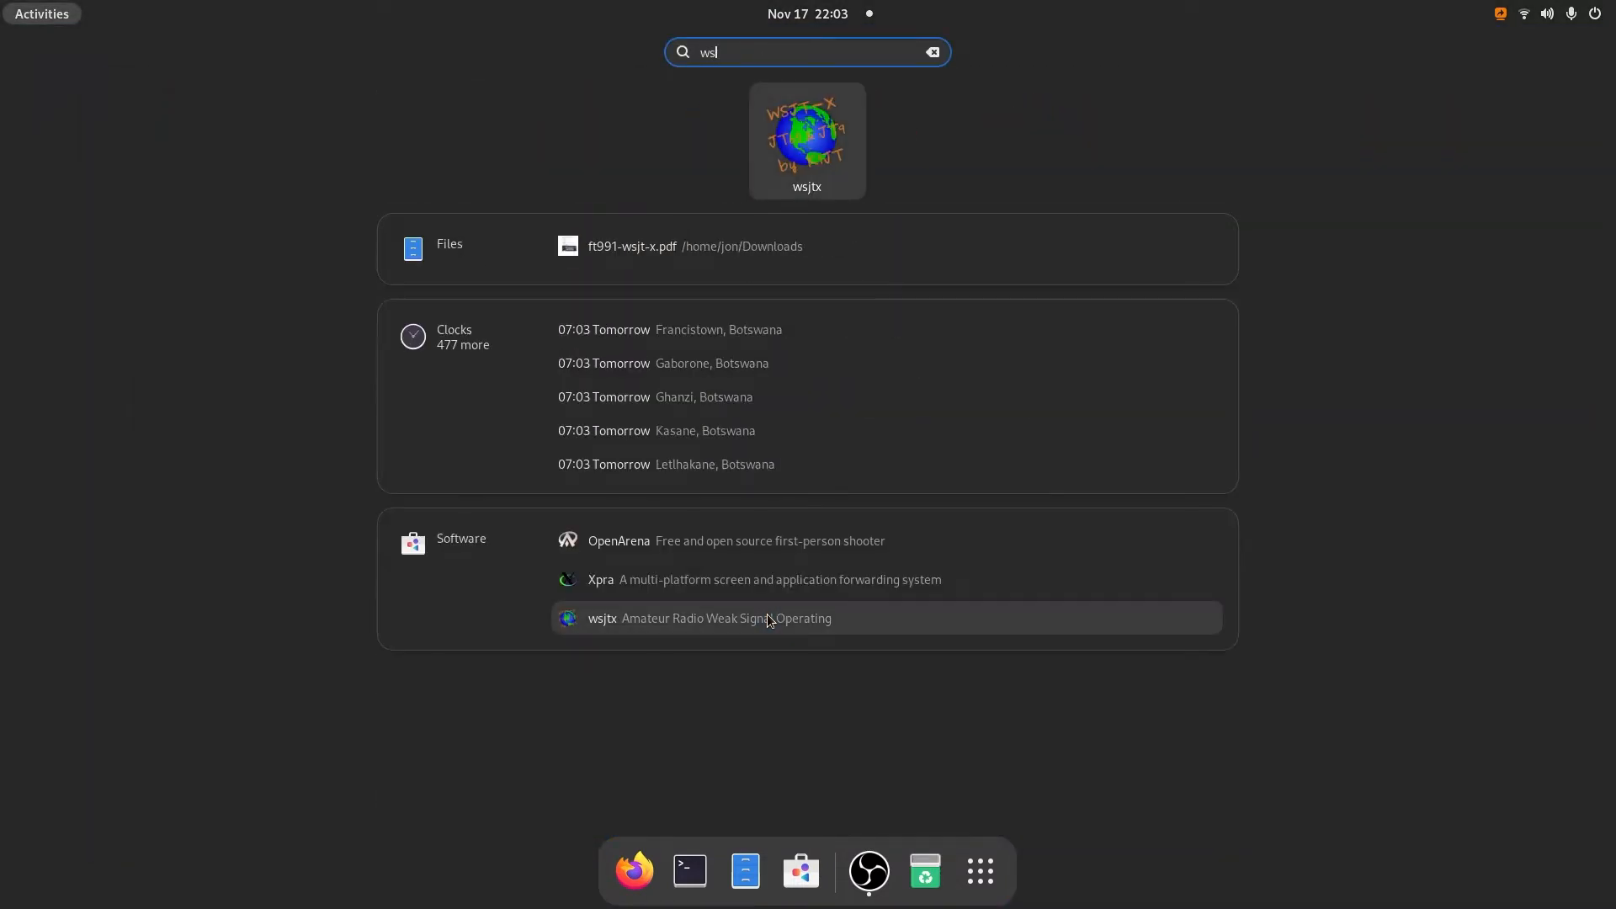
key(Return)
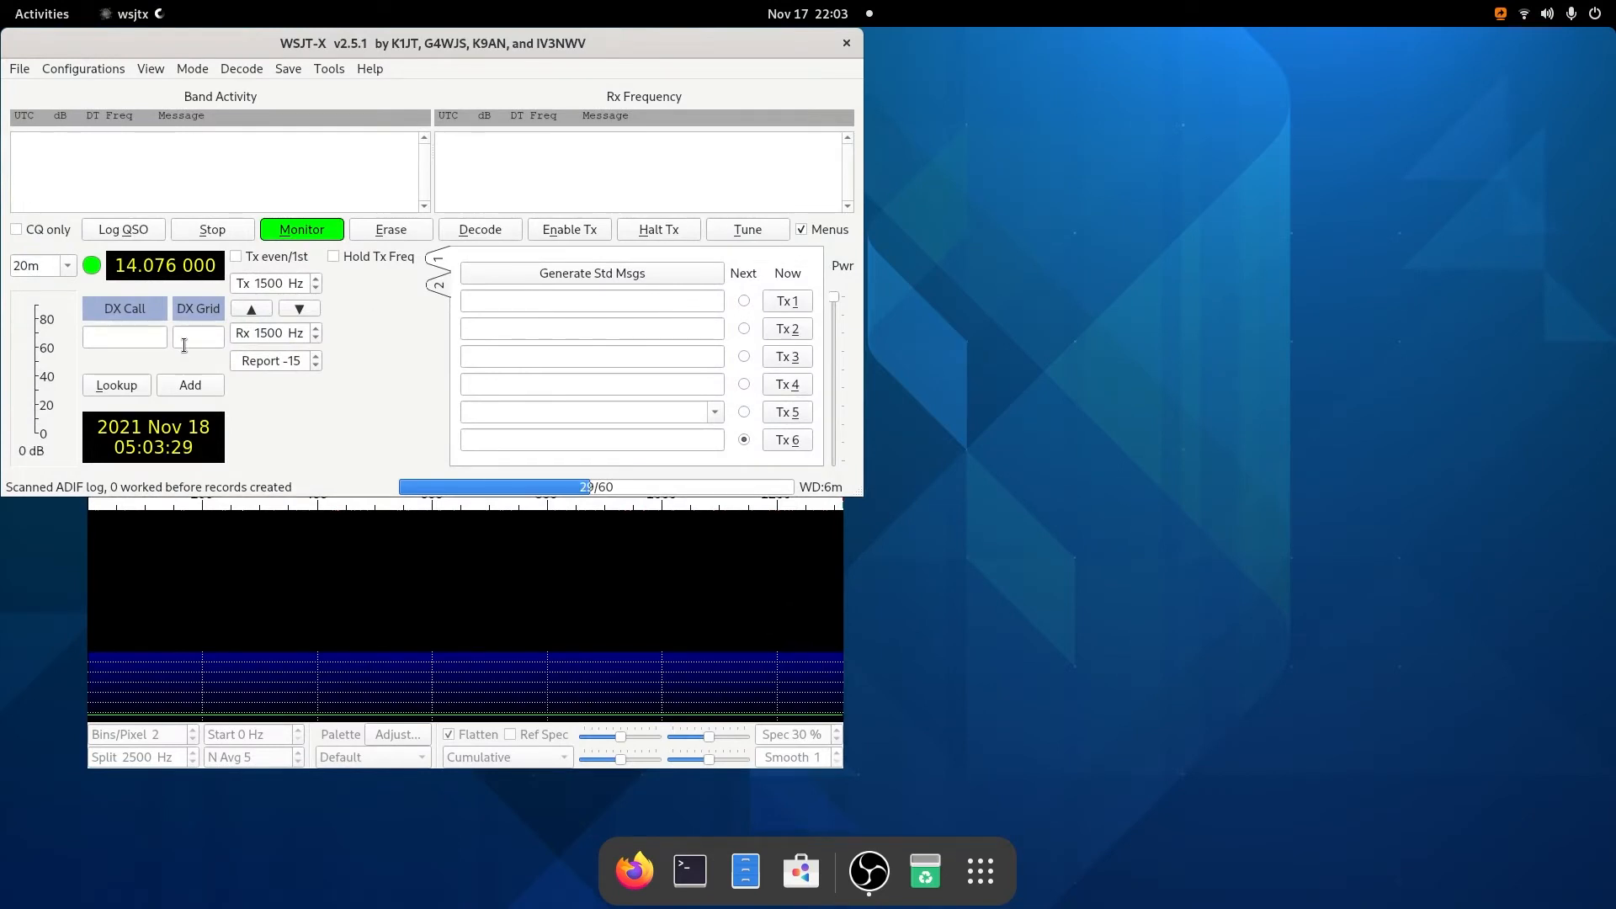
Move the Wide Graph window off this screen and maximize the main WSJT-X window.
click(24, 70)
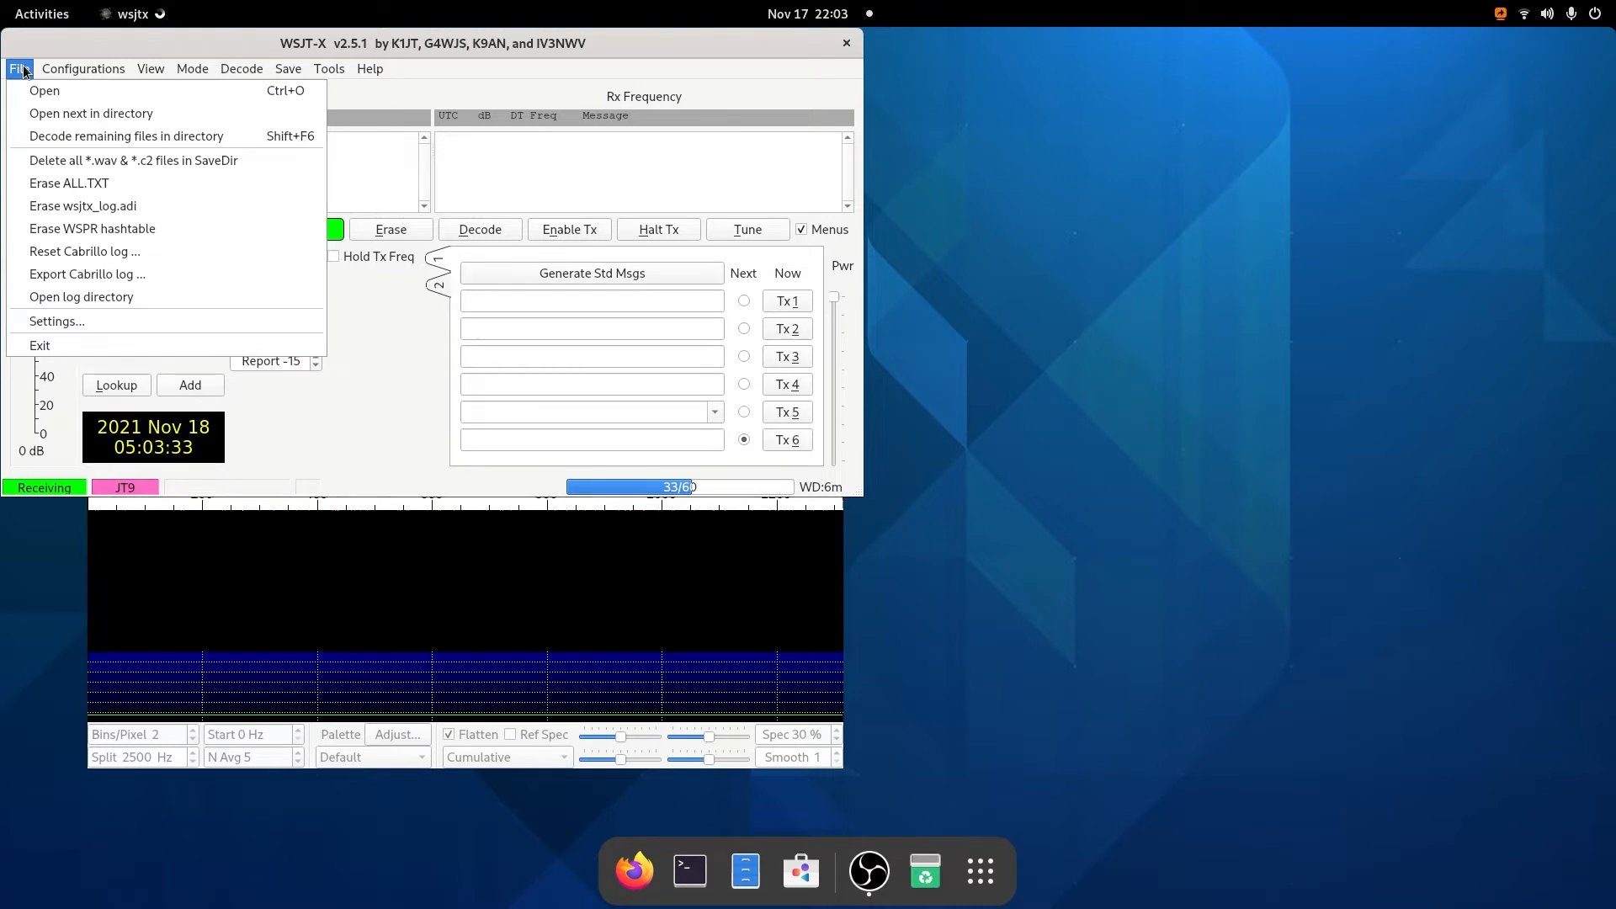
click(24, 70)
click(355, 559)
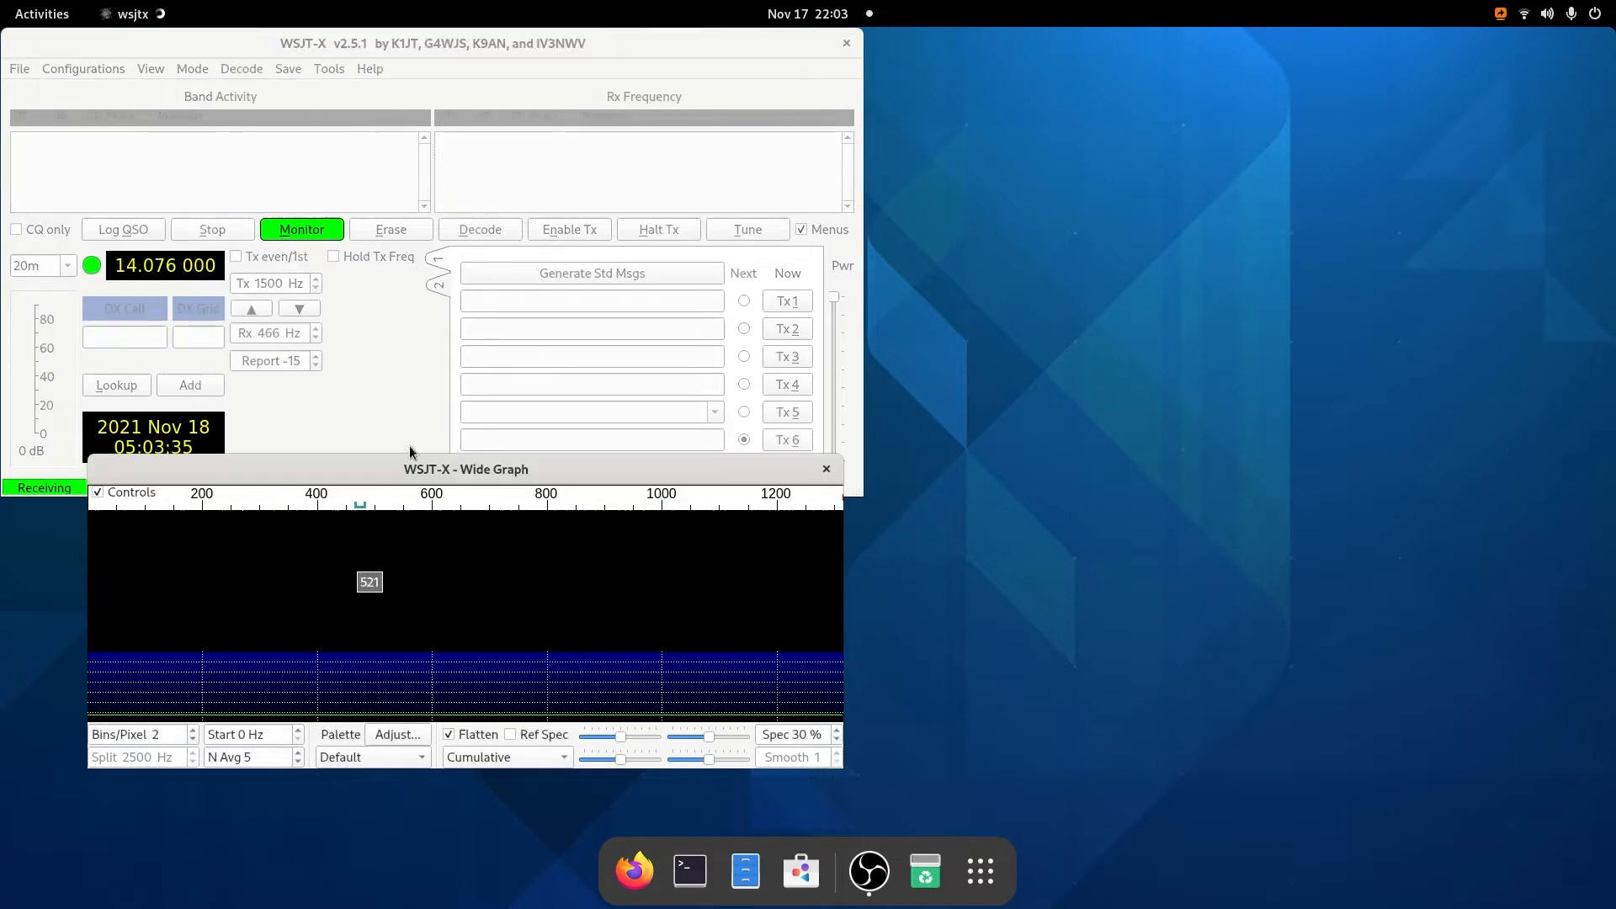
drag(368, 465, 1615, 295)
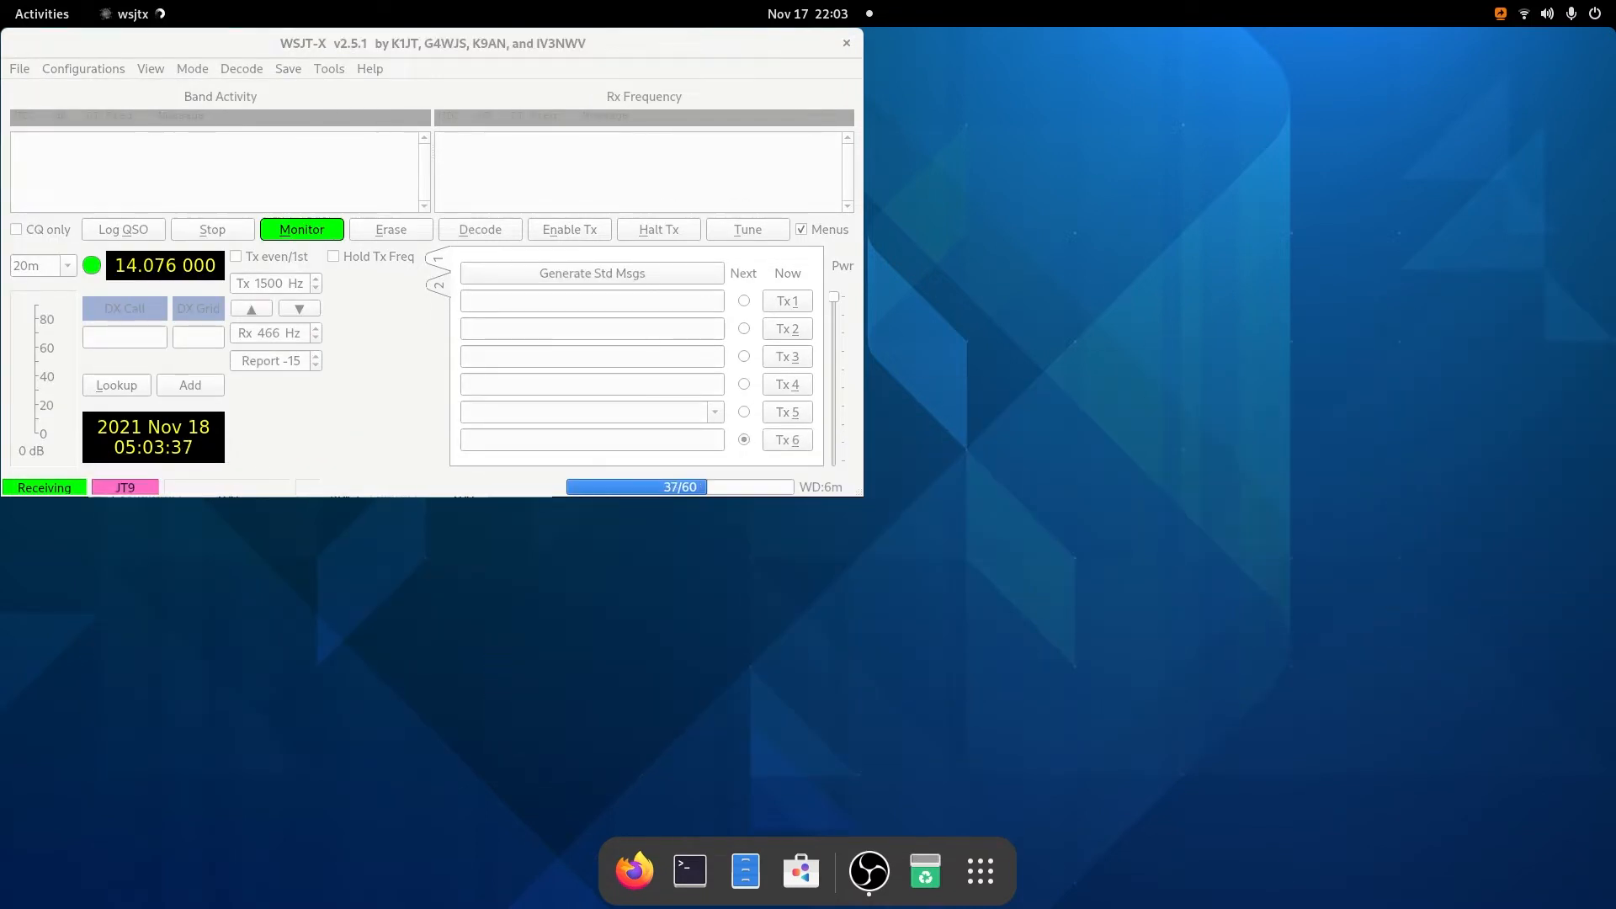
double_click(613, 43)
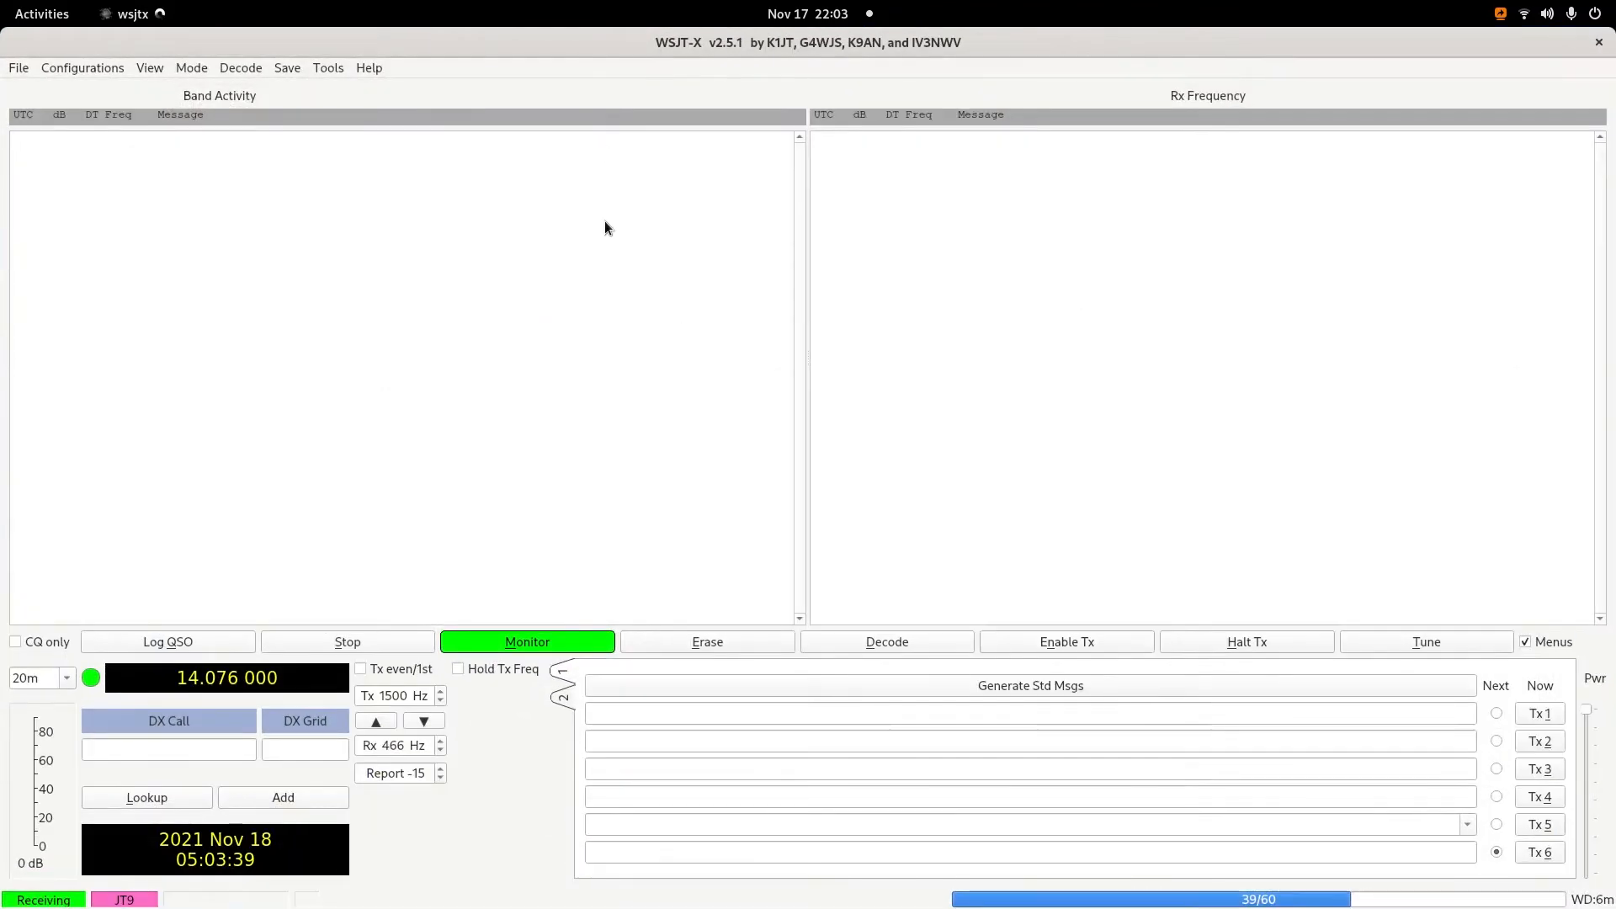
In the general settings, enter the station's call sign and set the grid to DN41.
click(18, 68)
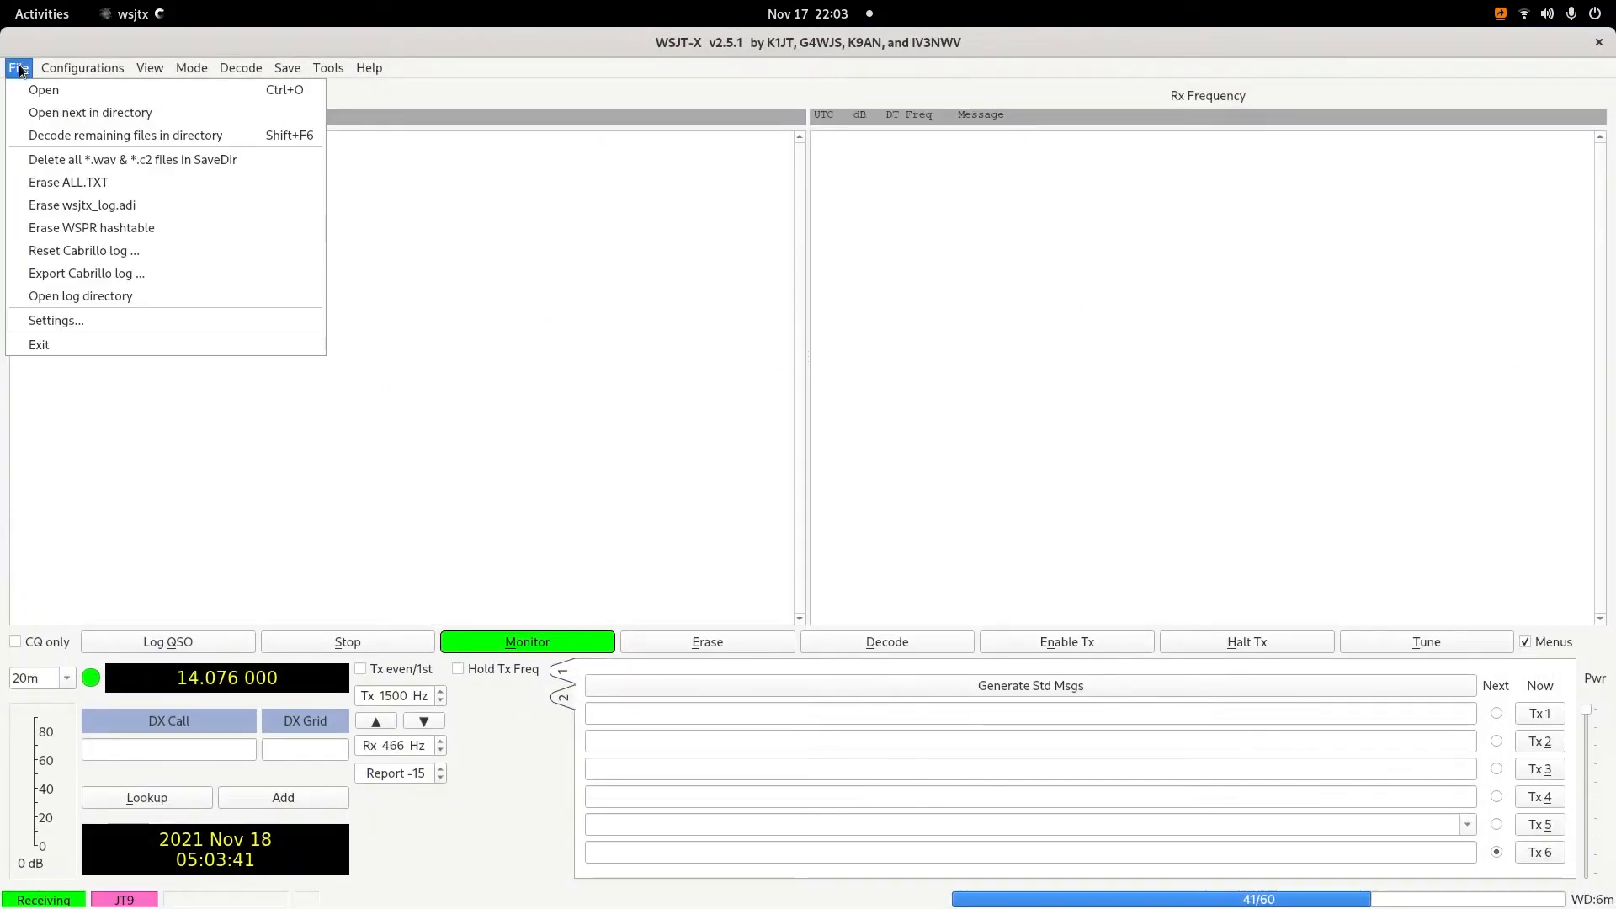
click(68, 322)
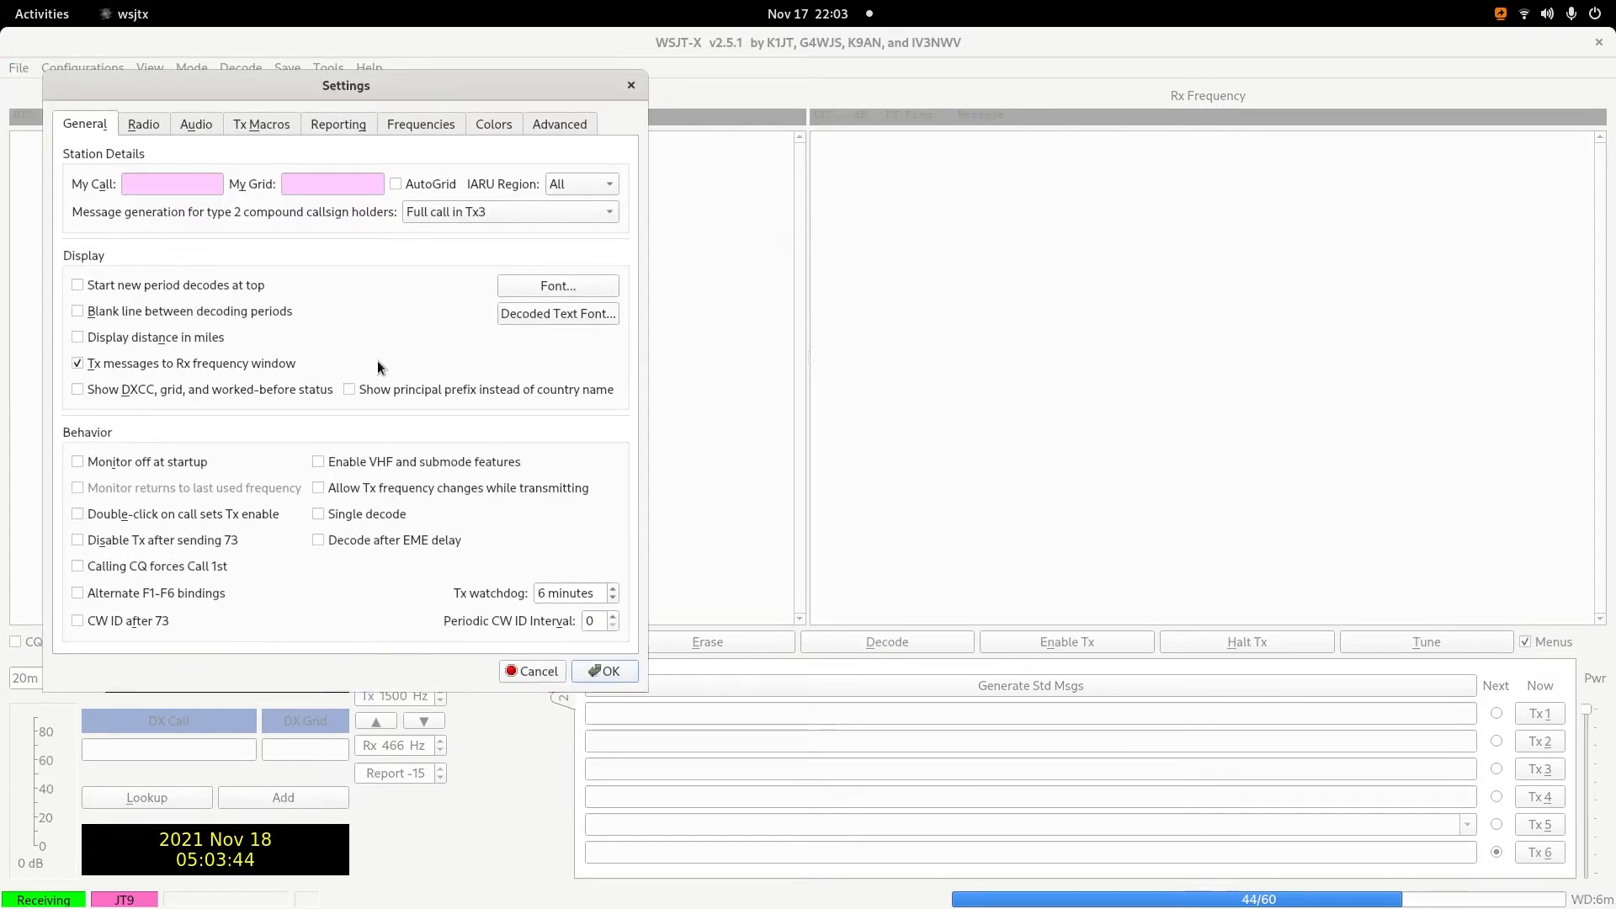
click(169, 193)
text(KG)
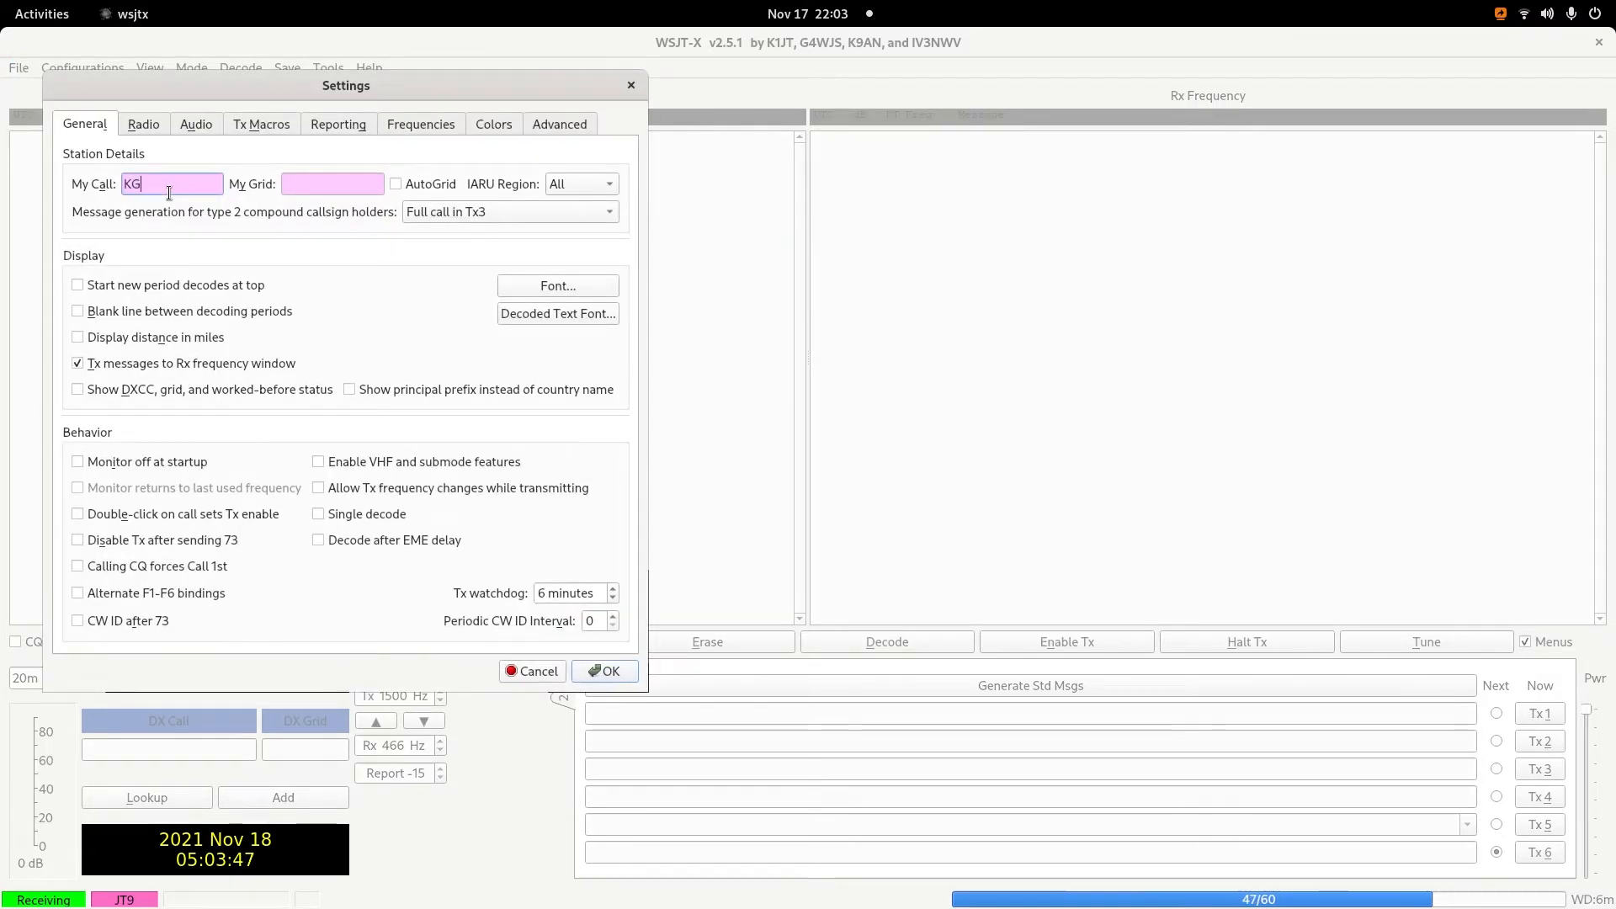
text(7AJM)
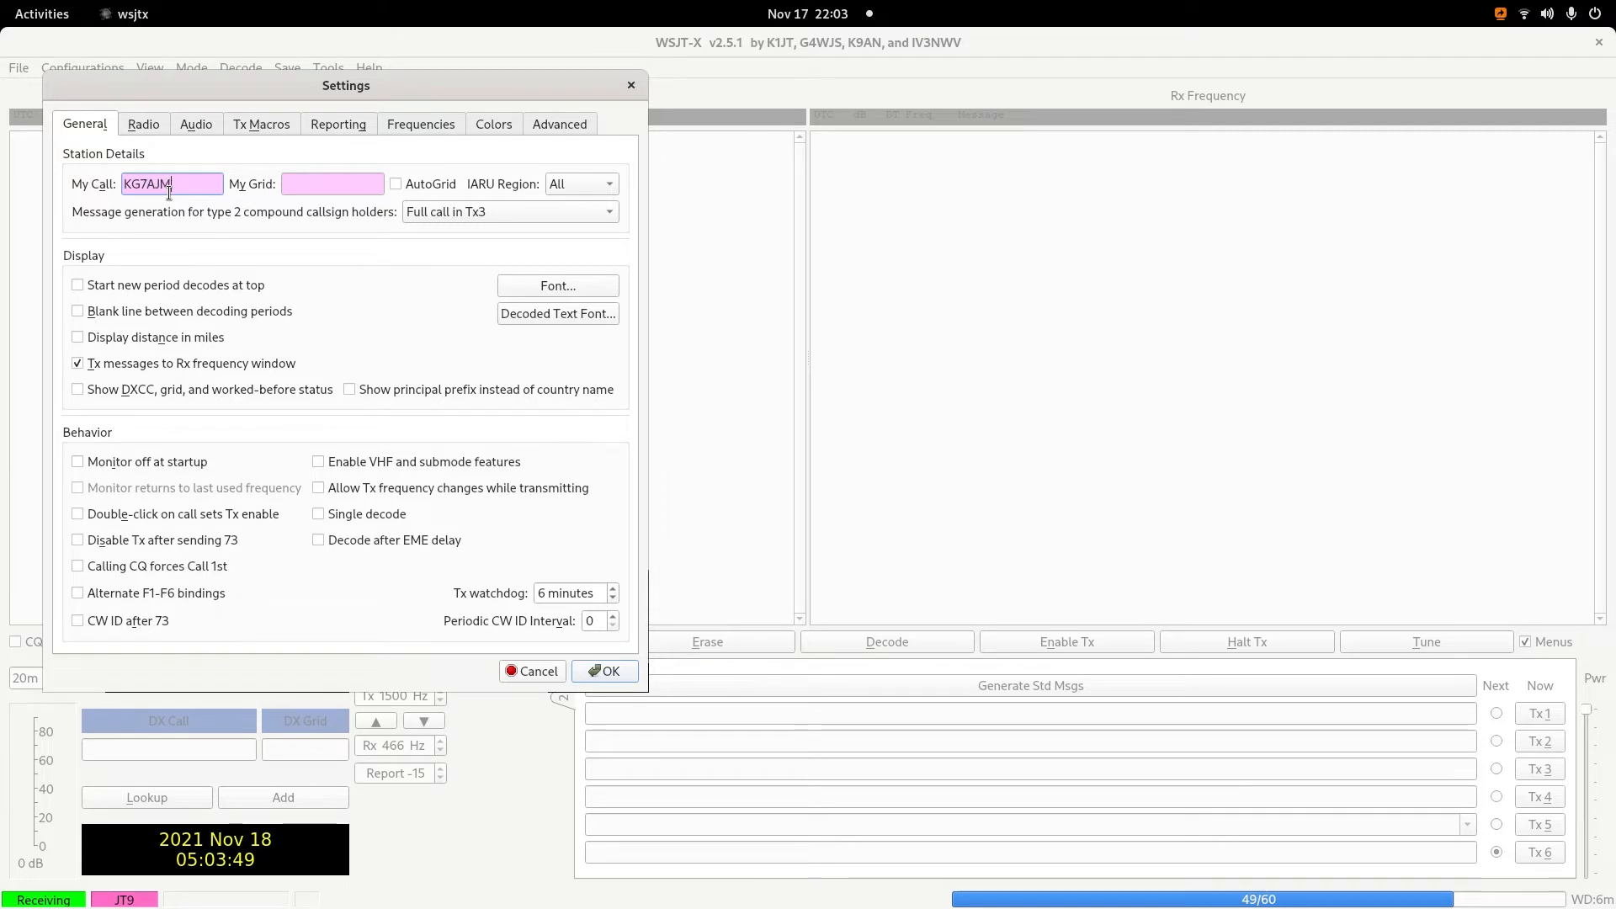
key(Tab)
text(DN41)
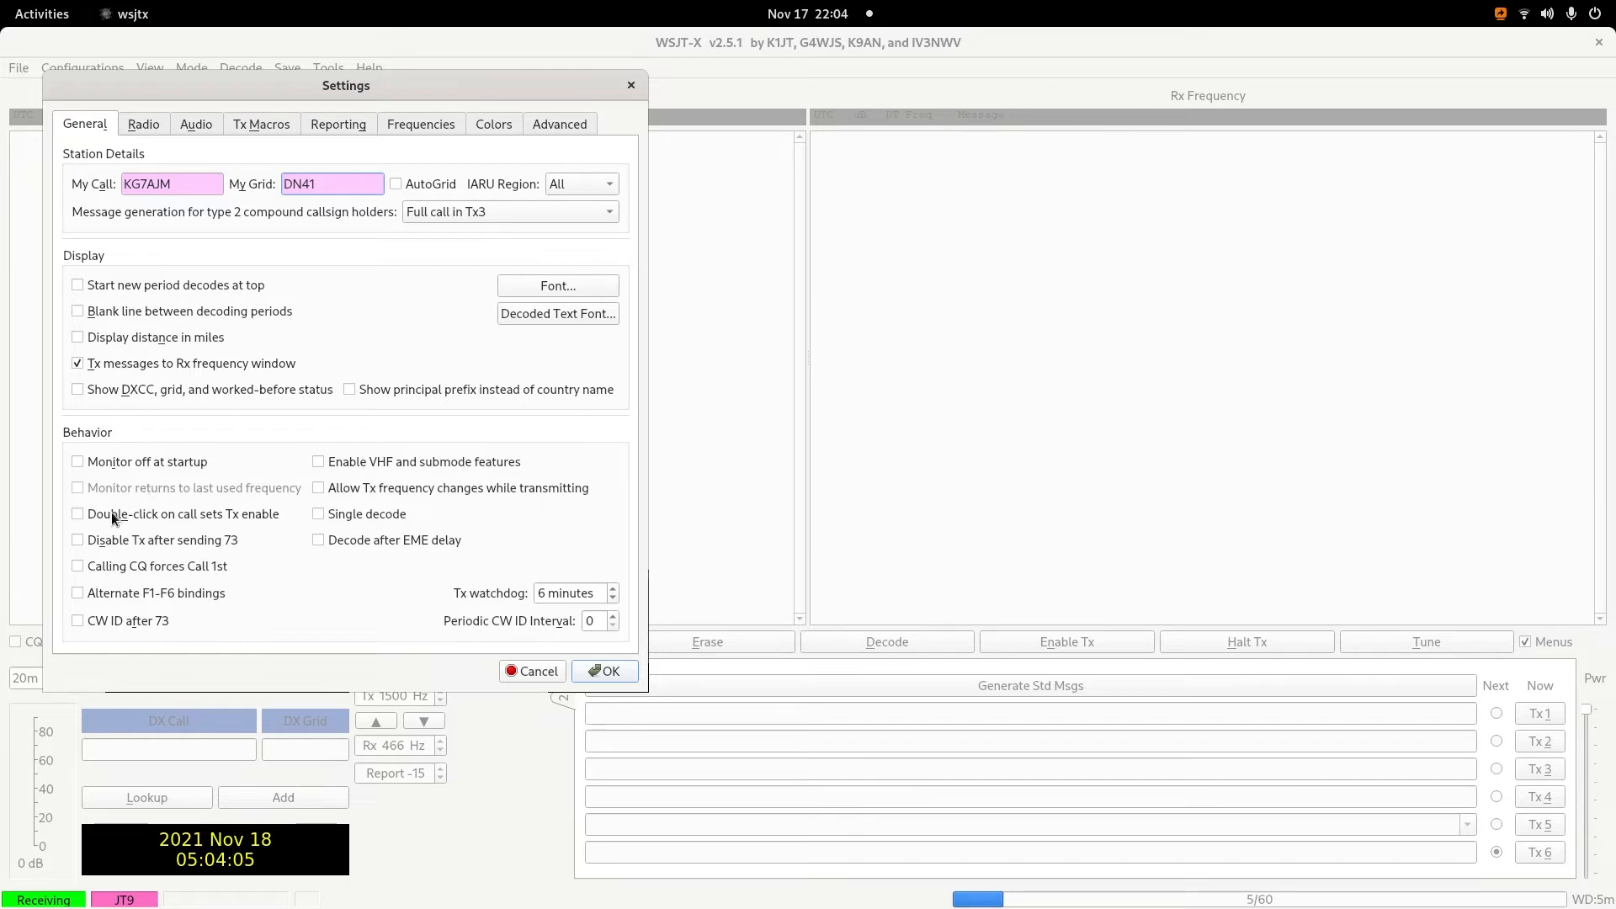
Enable the behavior options "Double-click on call sets Tx enable" and "Disable Tx after sending 73".
click(77, 513)
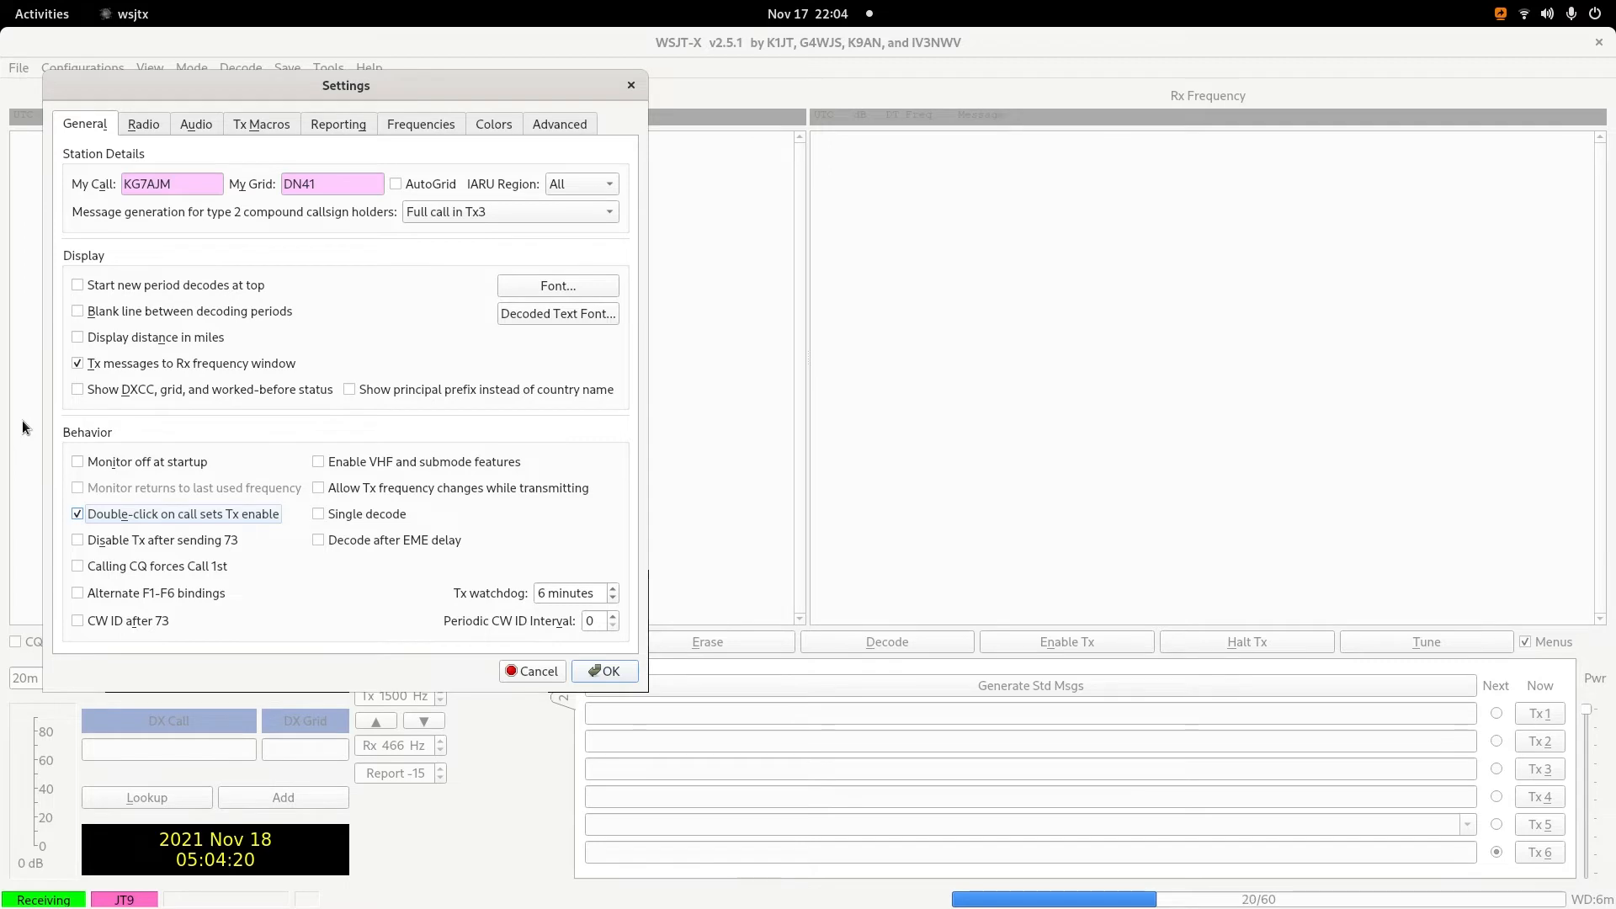
click(79, 540)
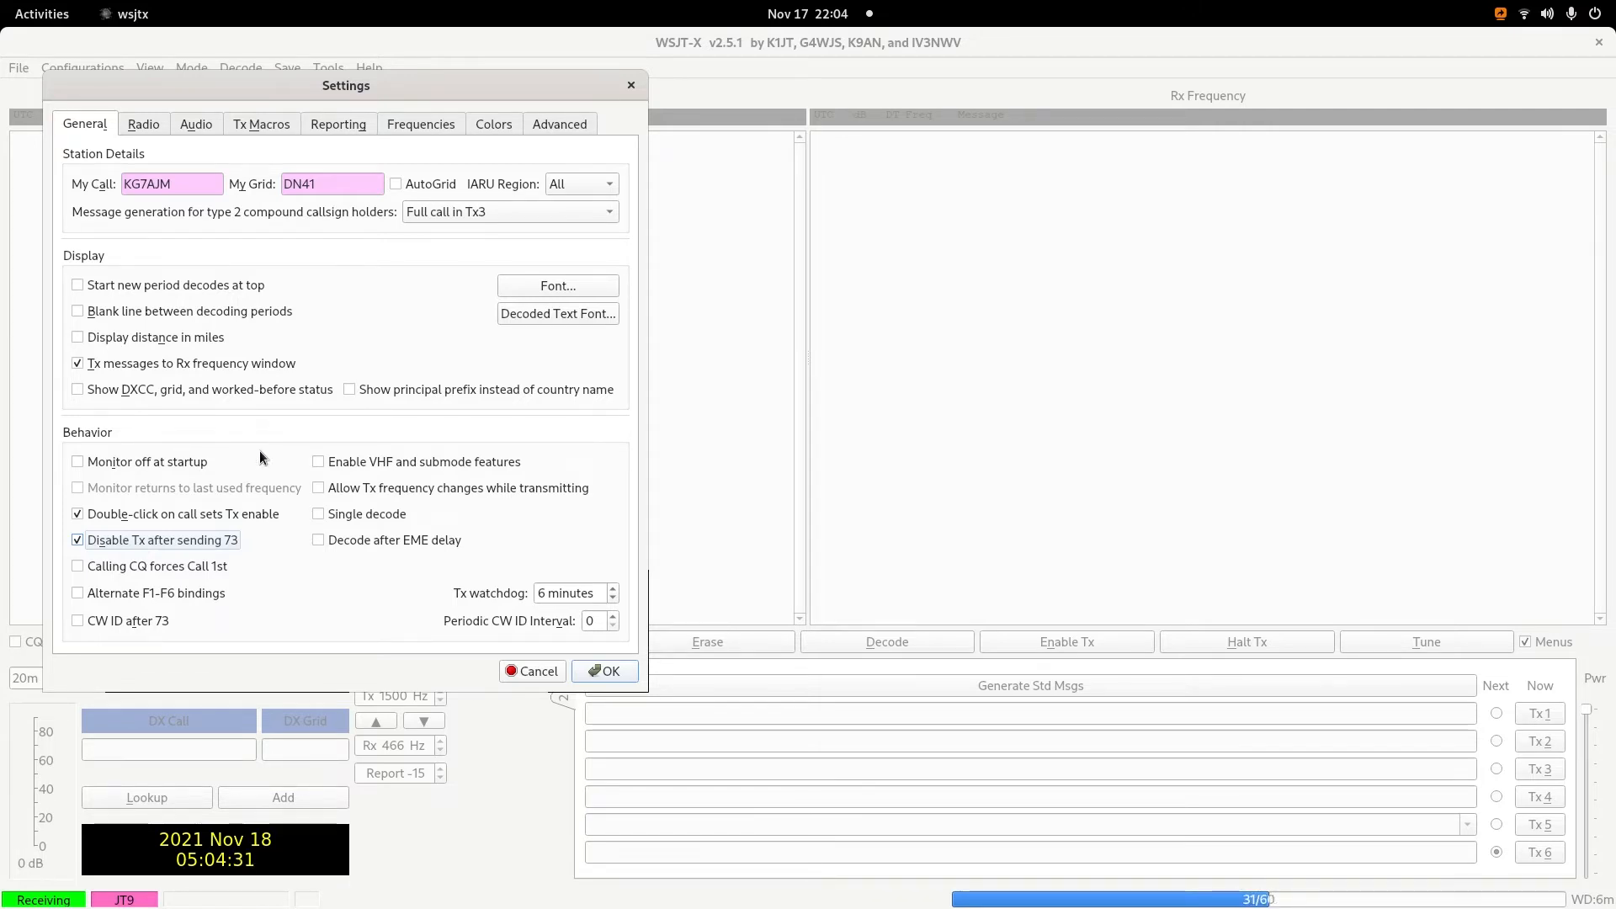
Choose Yaesu FT-991 as the rig in the radio settings.
click(136, 124)
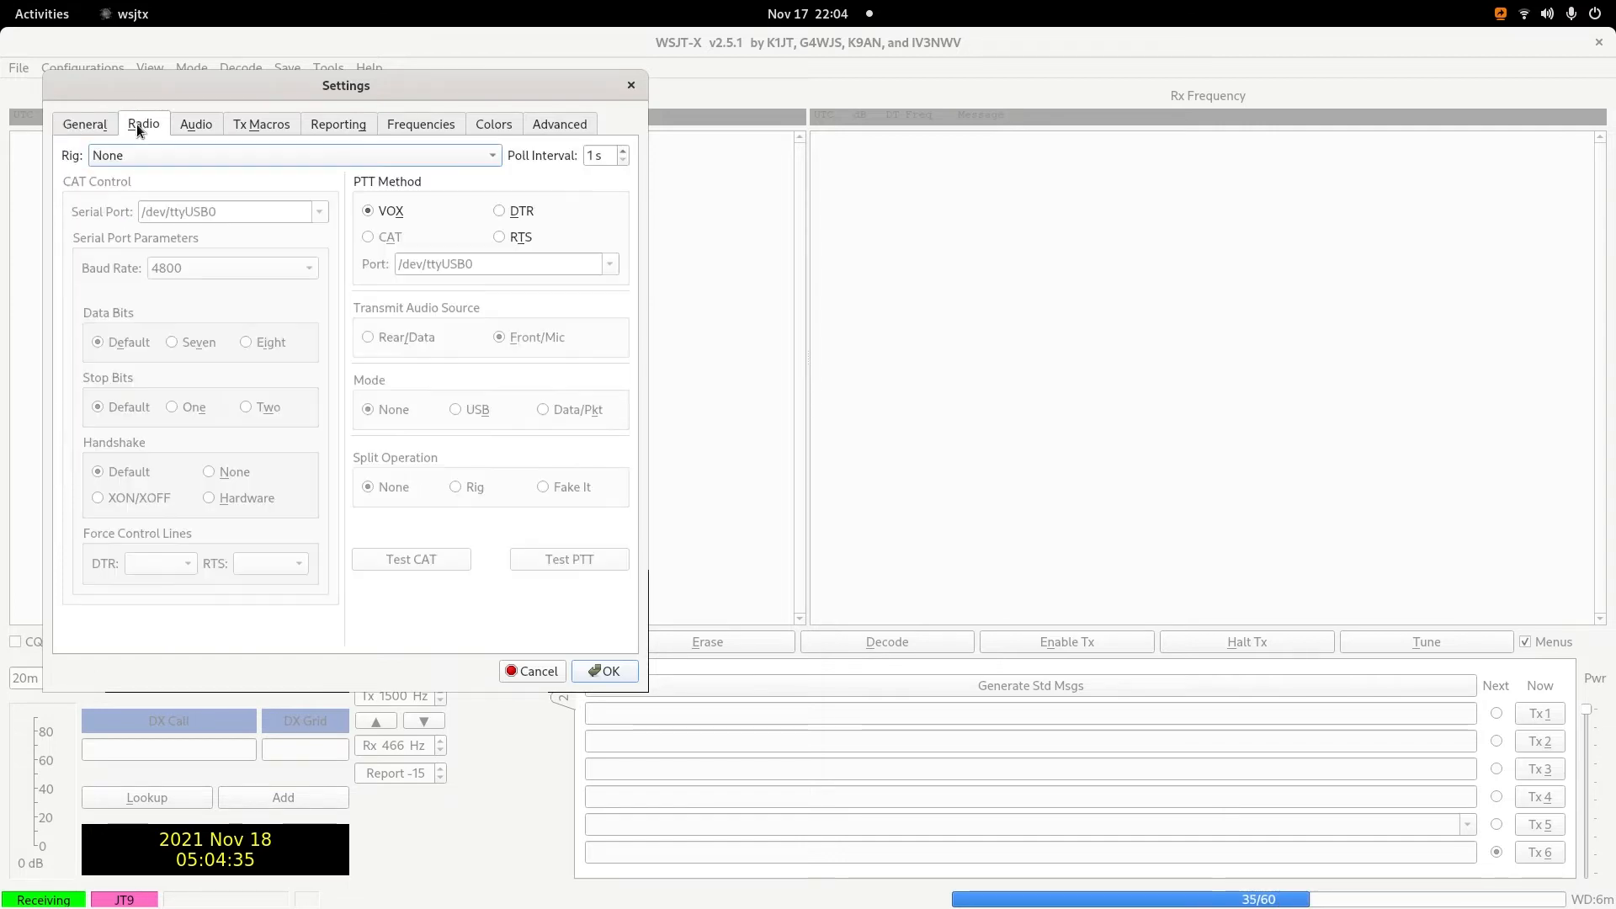
click(198, 153)
scroll(275, 334, down, 20)
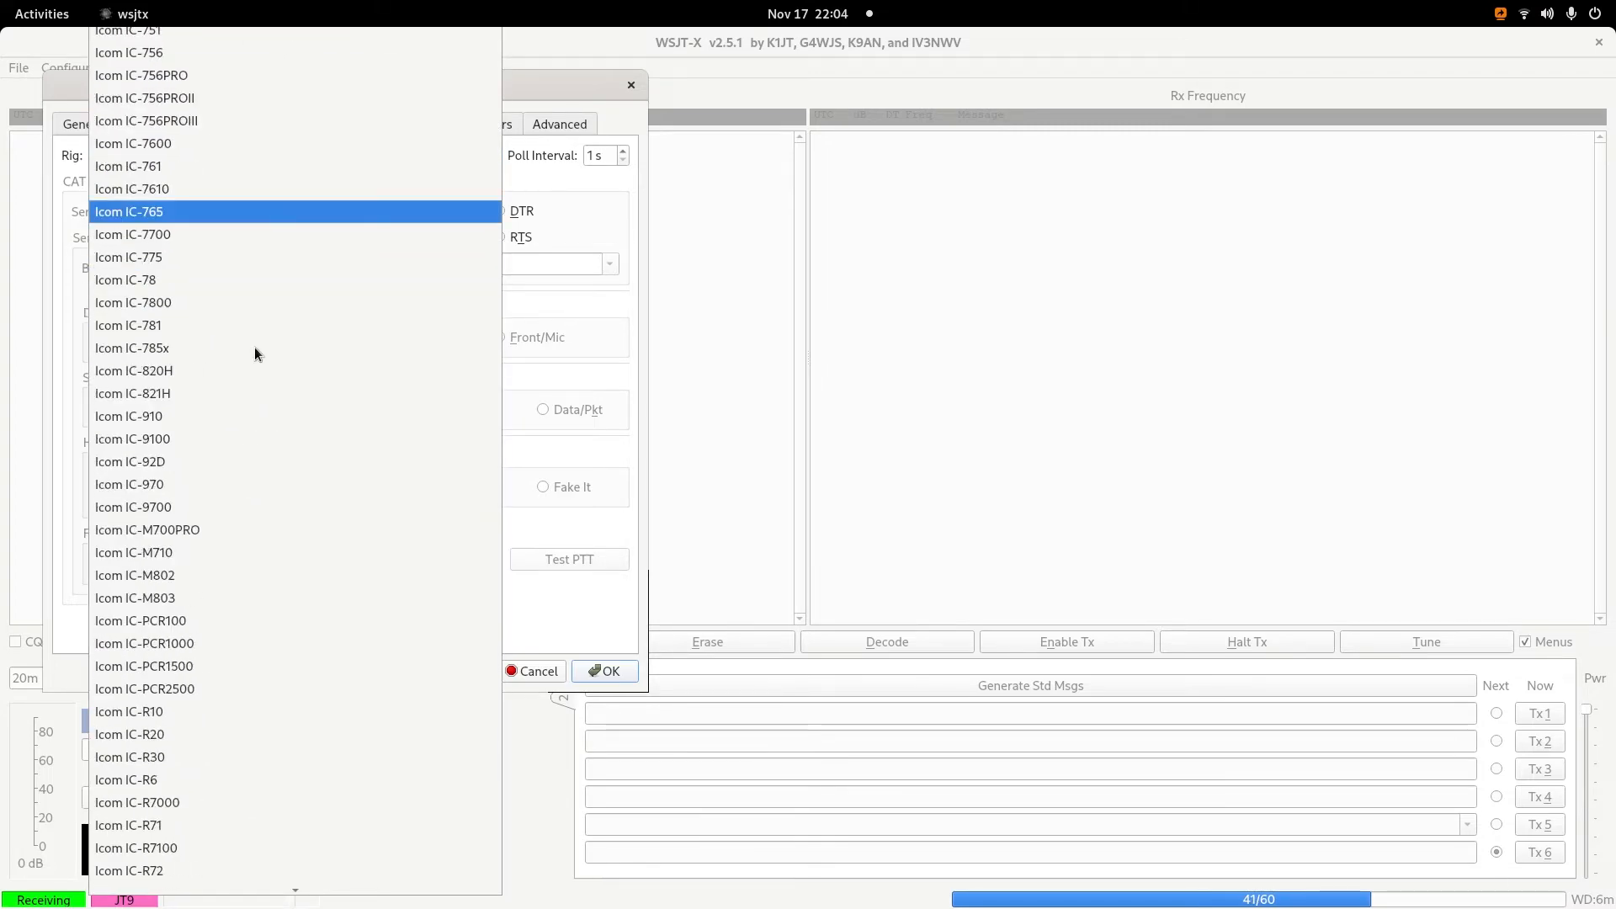
scroll(254, 347, down, 20)
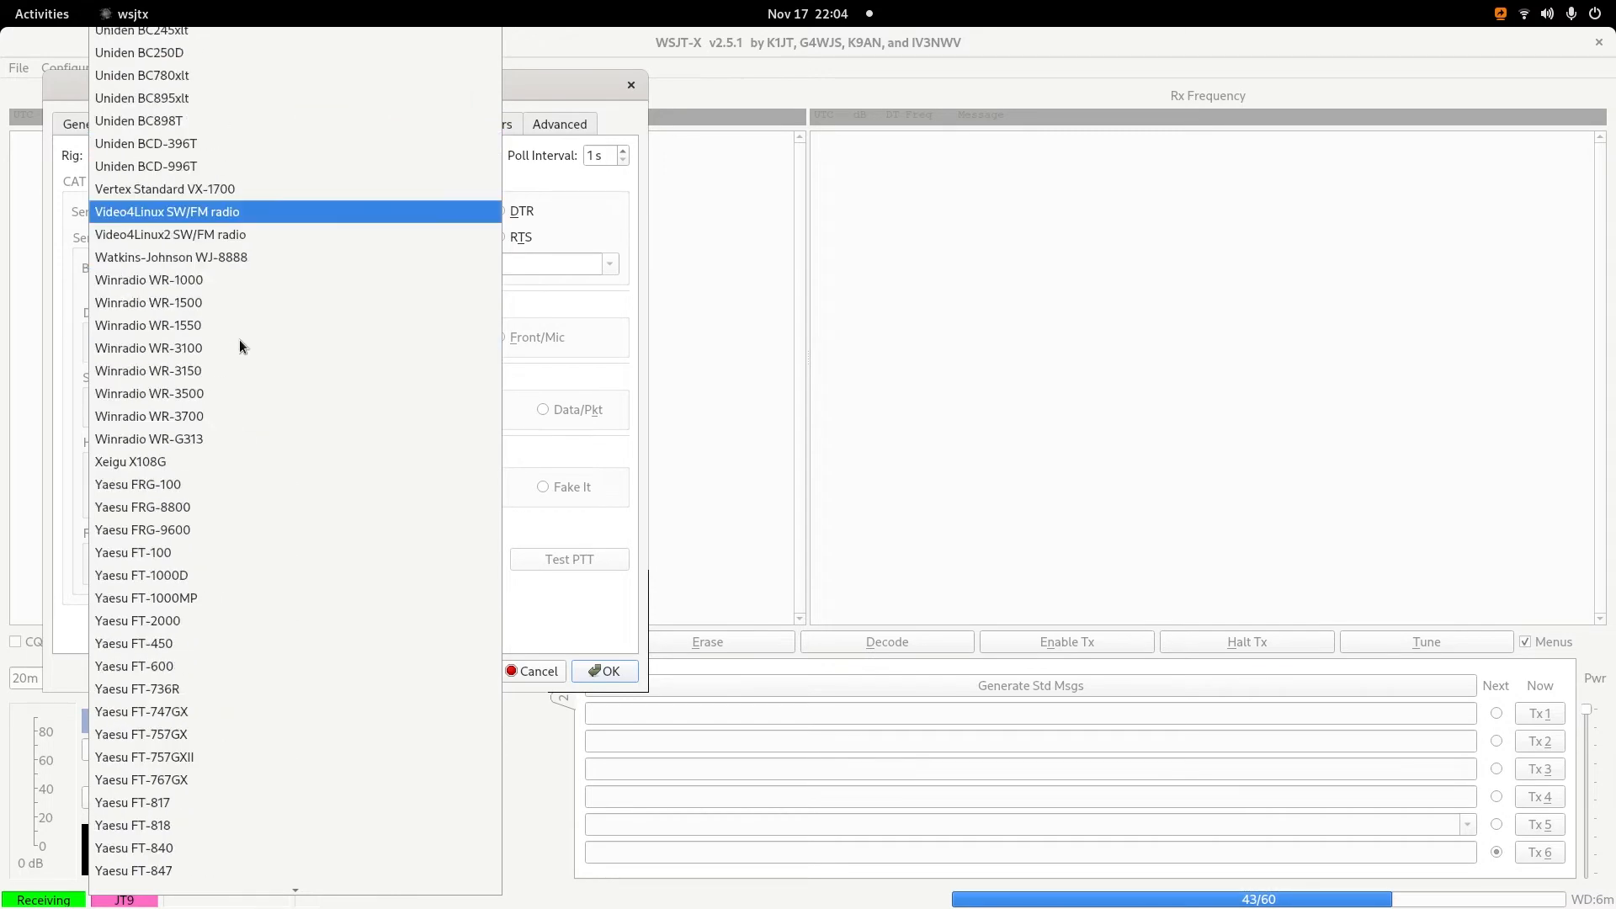
scroll(239, 340, down, 7)
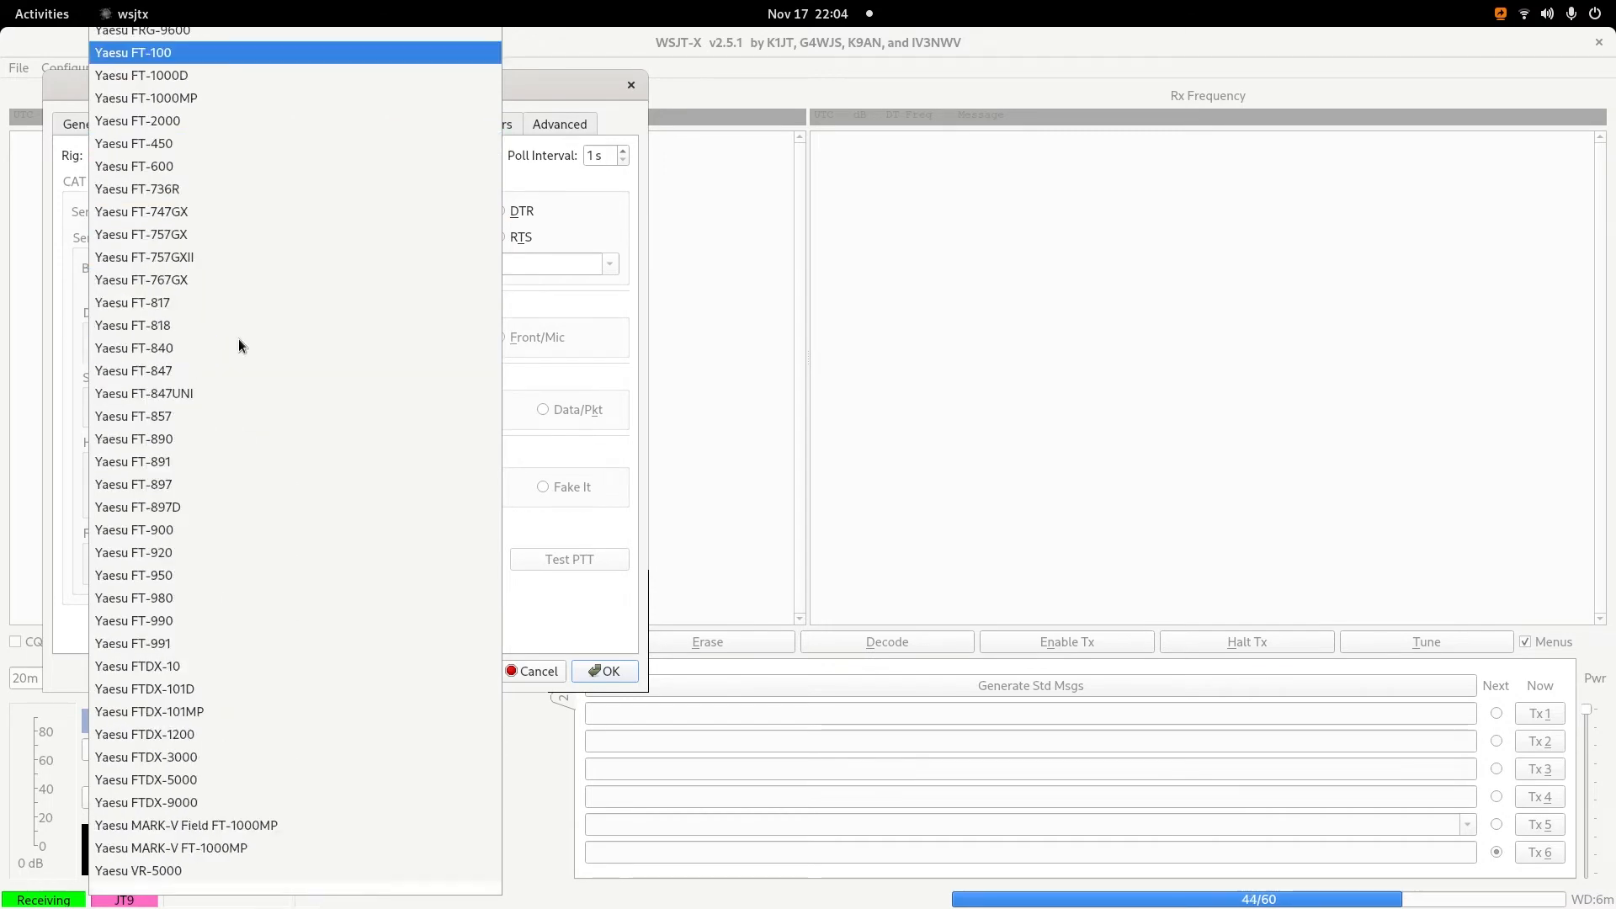
click(234, 645)
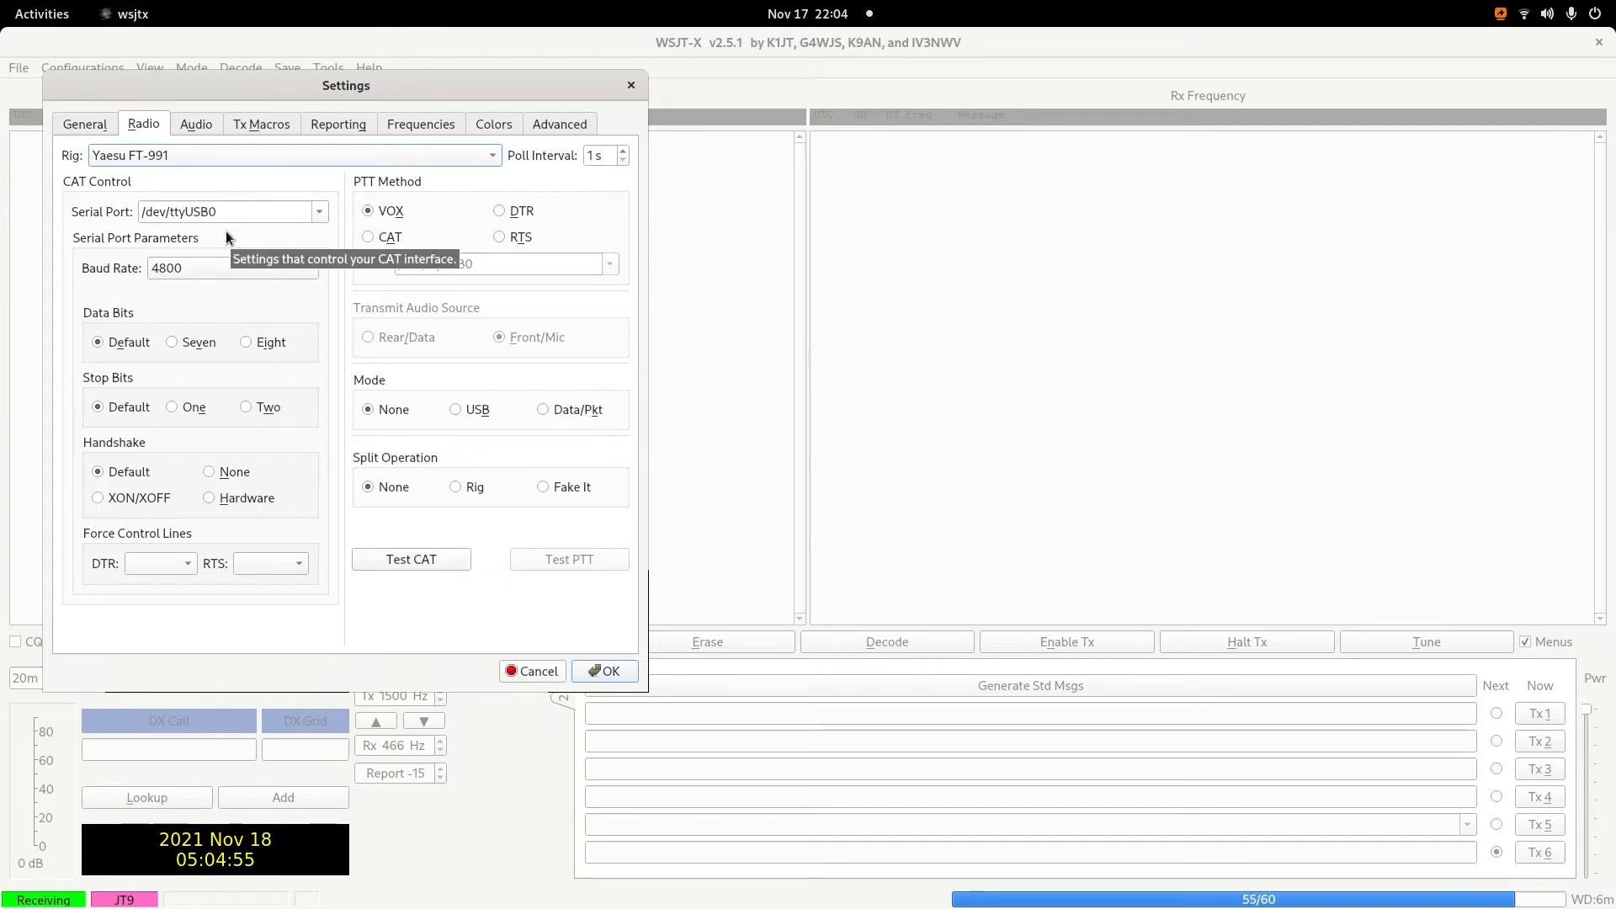
Configure CAT control with serial port /dev/ttyUSB0, 38400 baud, eight data bits, two stop bits and hardware handshake, and set the PTT method to CAT.
click(320, 212)
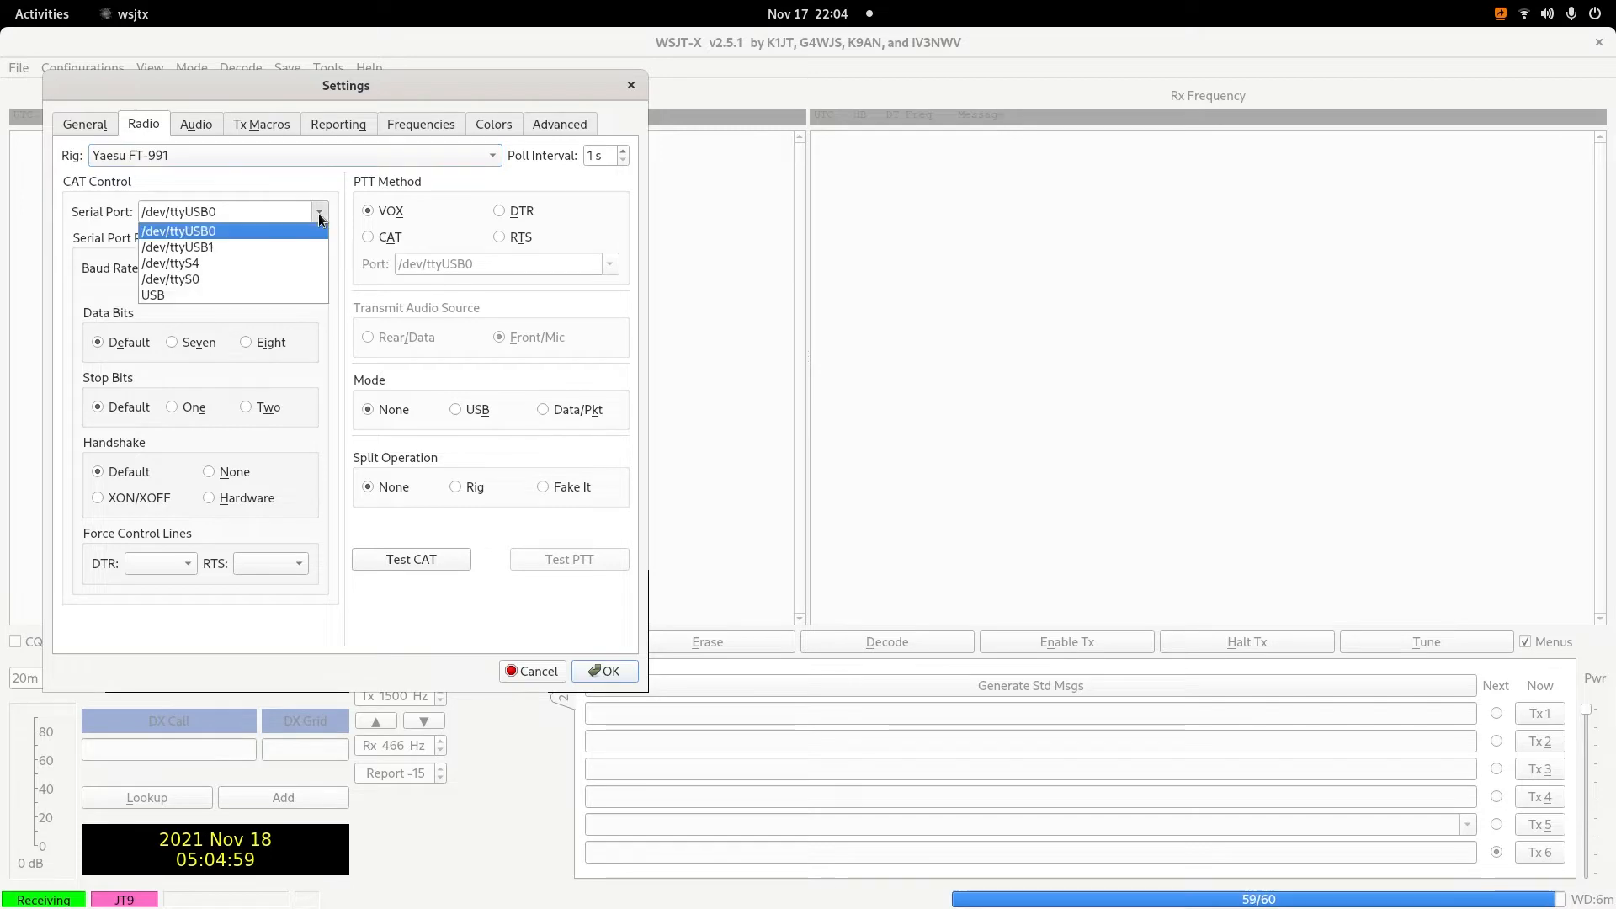
click(319, 216)
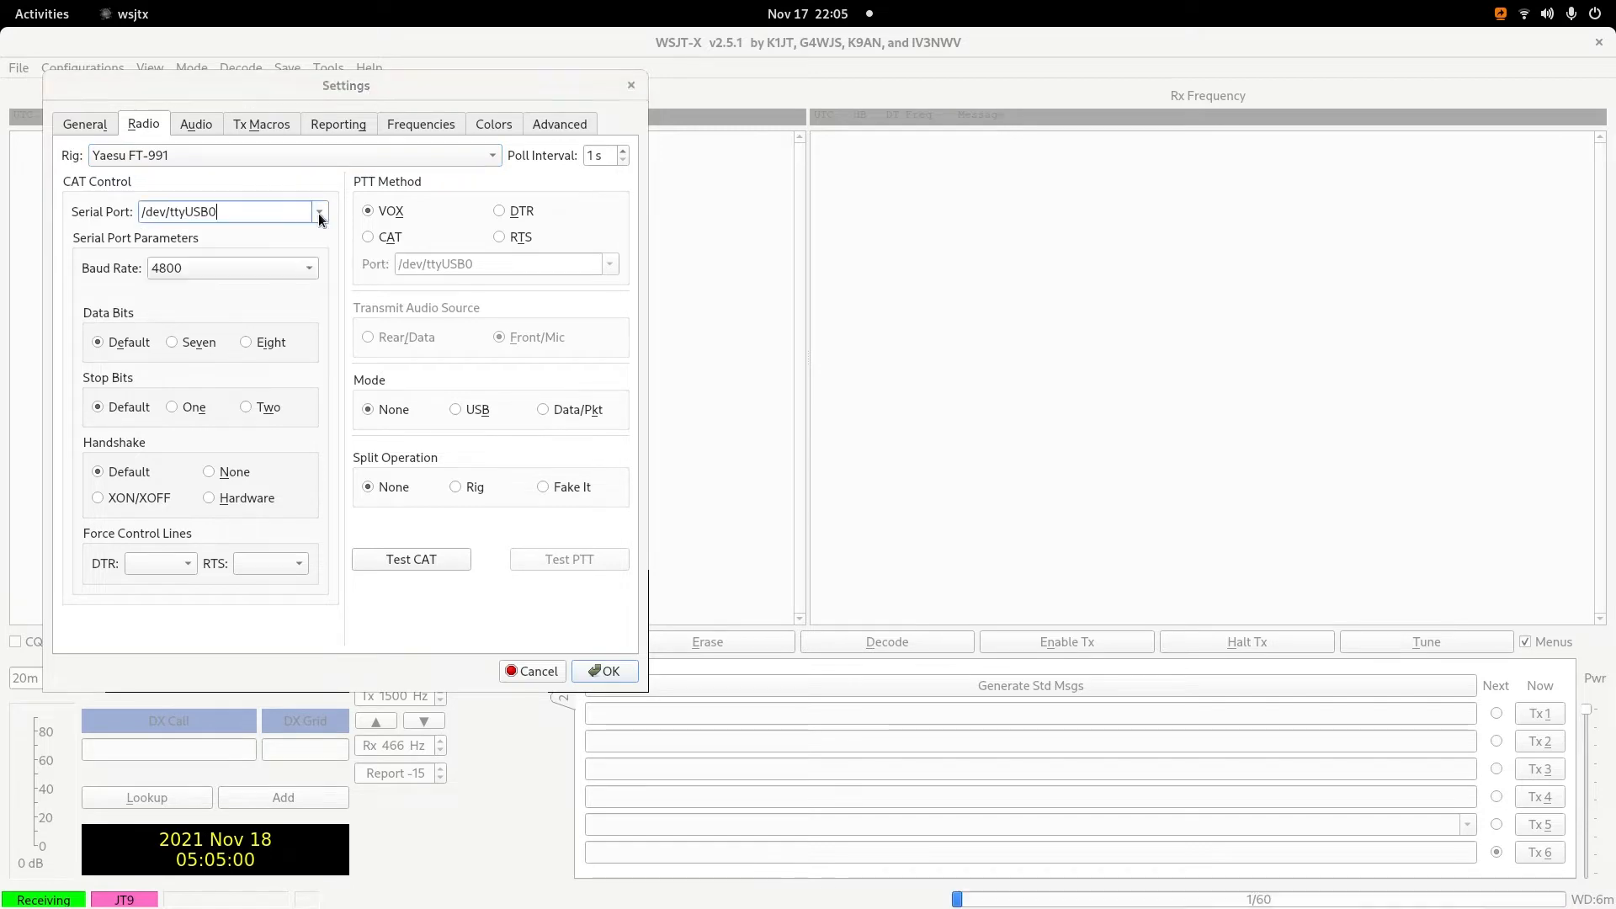
click(229, 269)
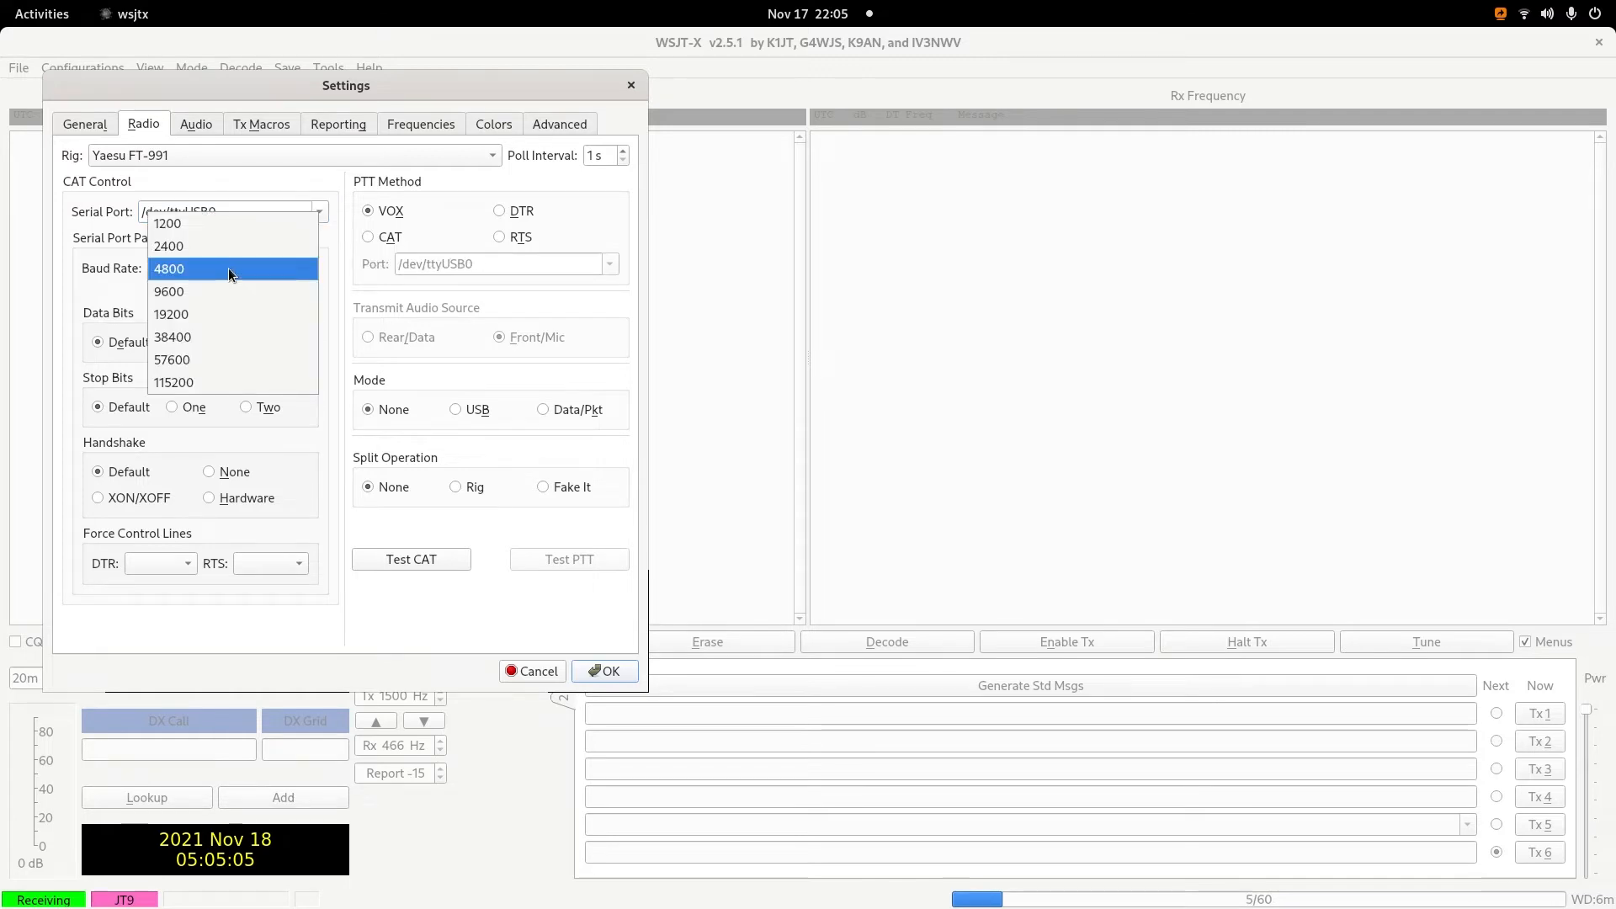
click(234, 337)
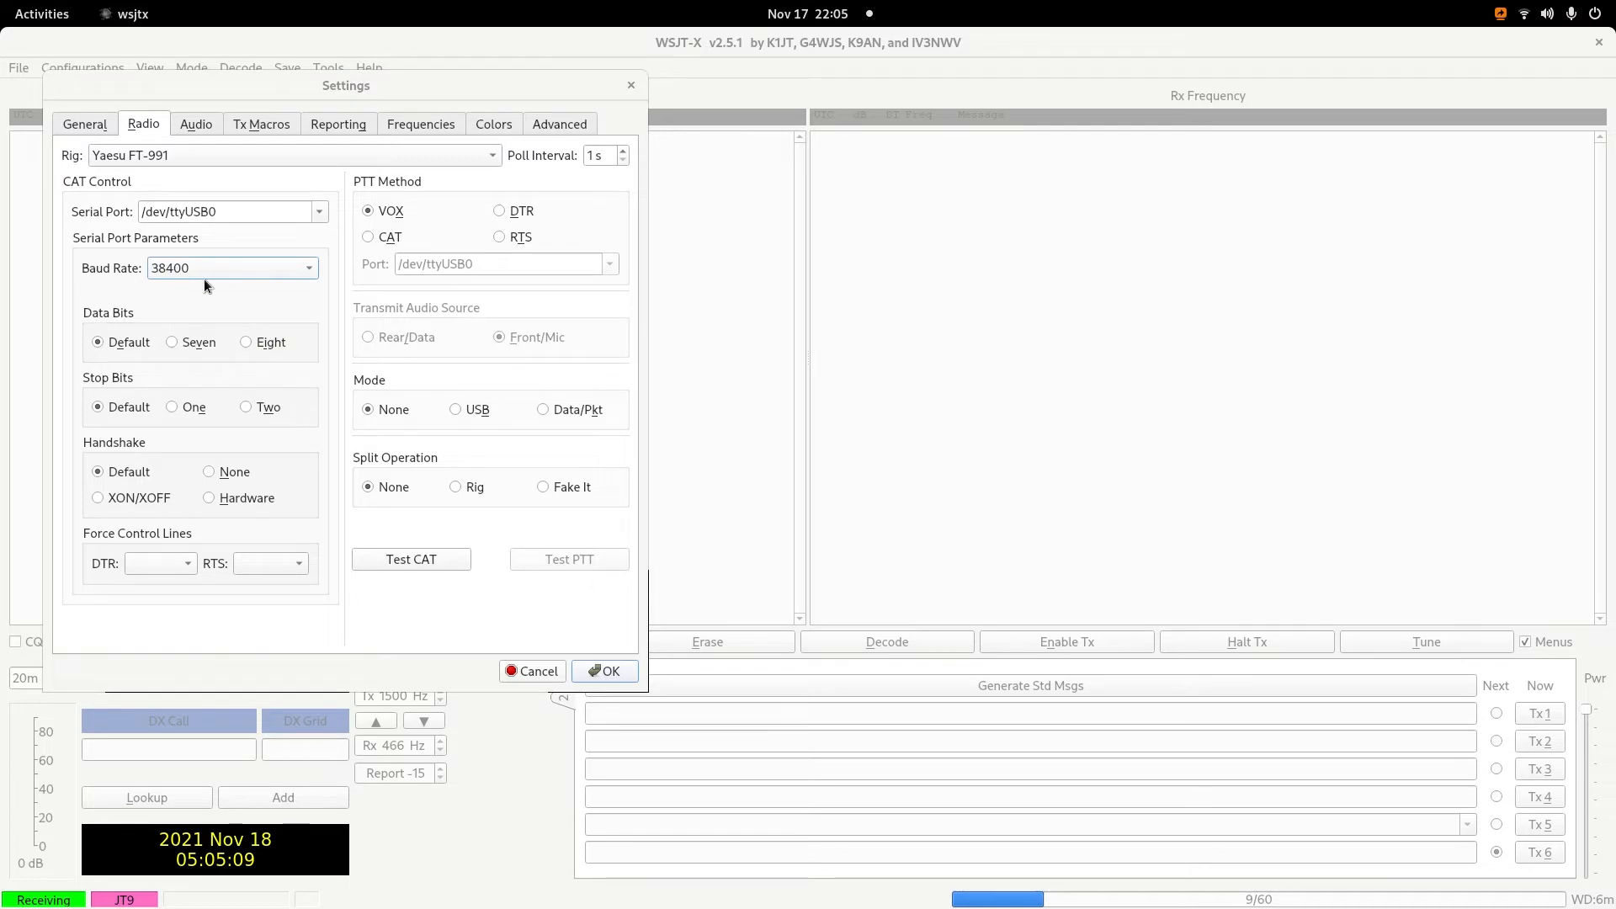
click(245, 342)
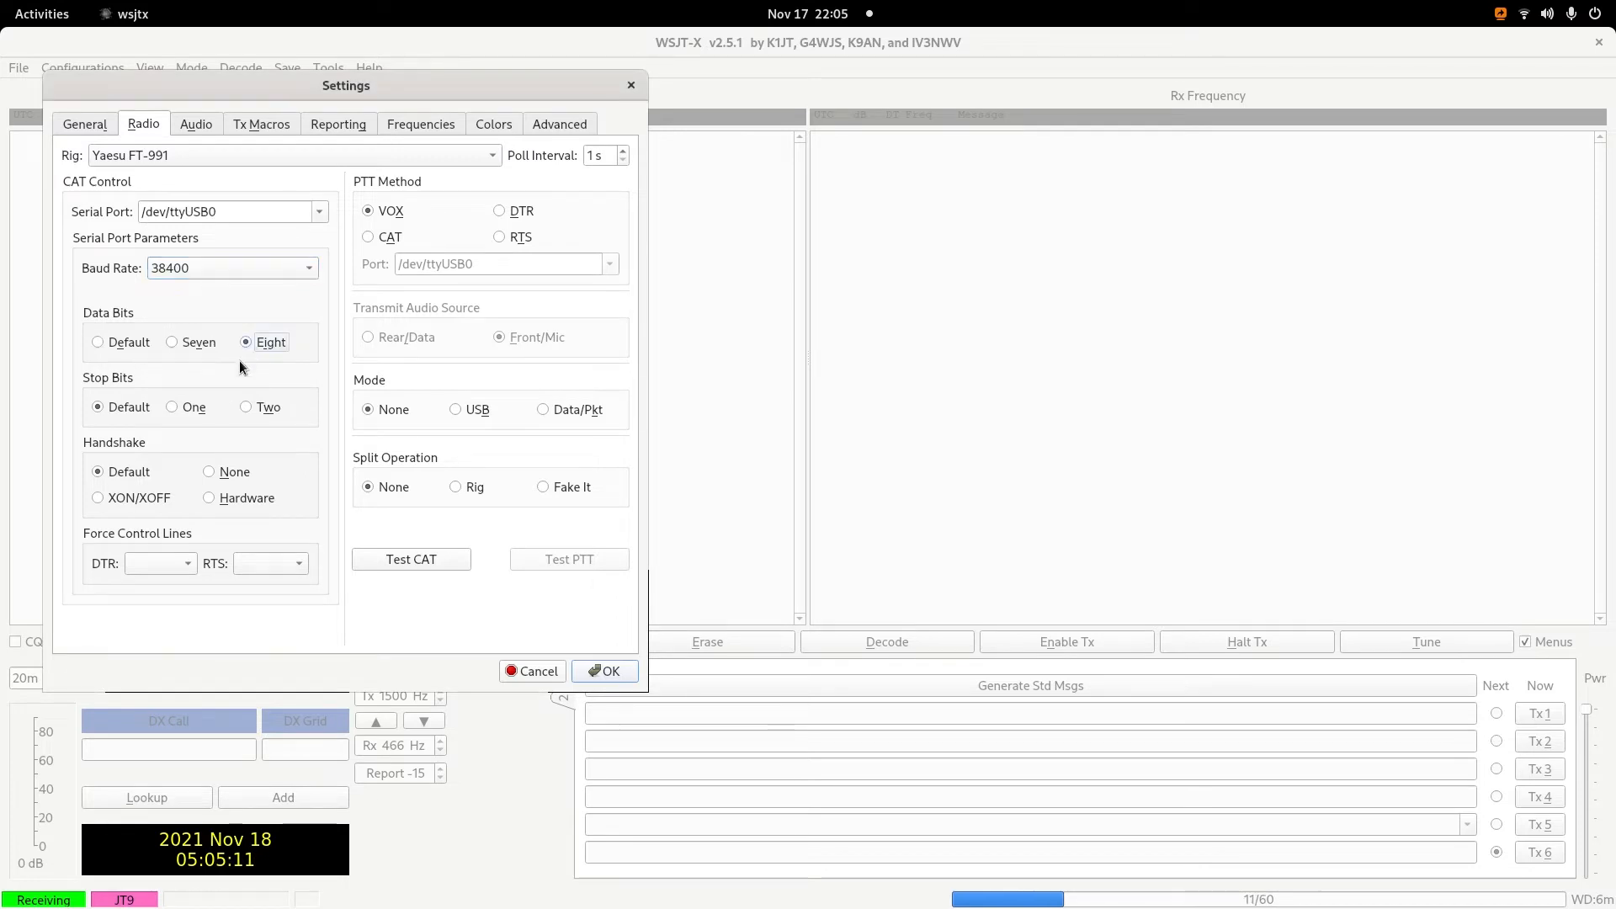
click(244, 407)
click(206, 498)
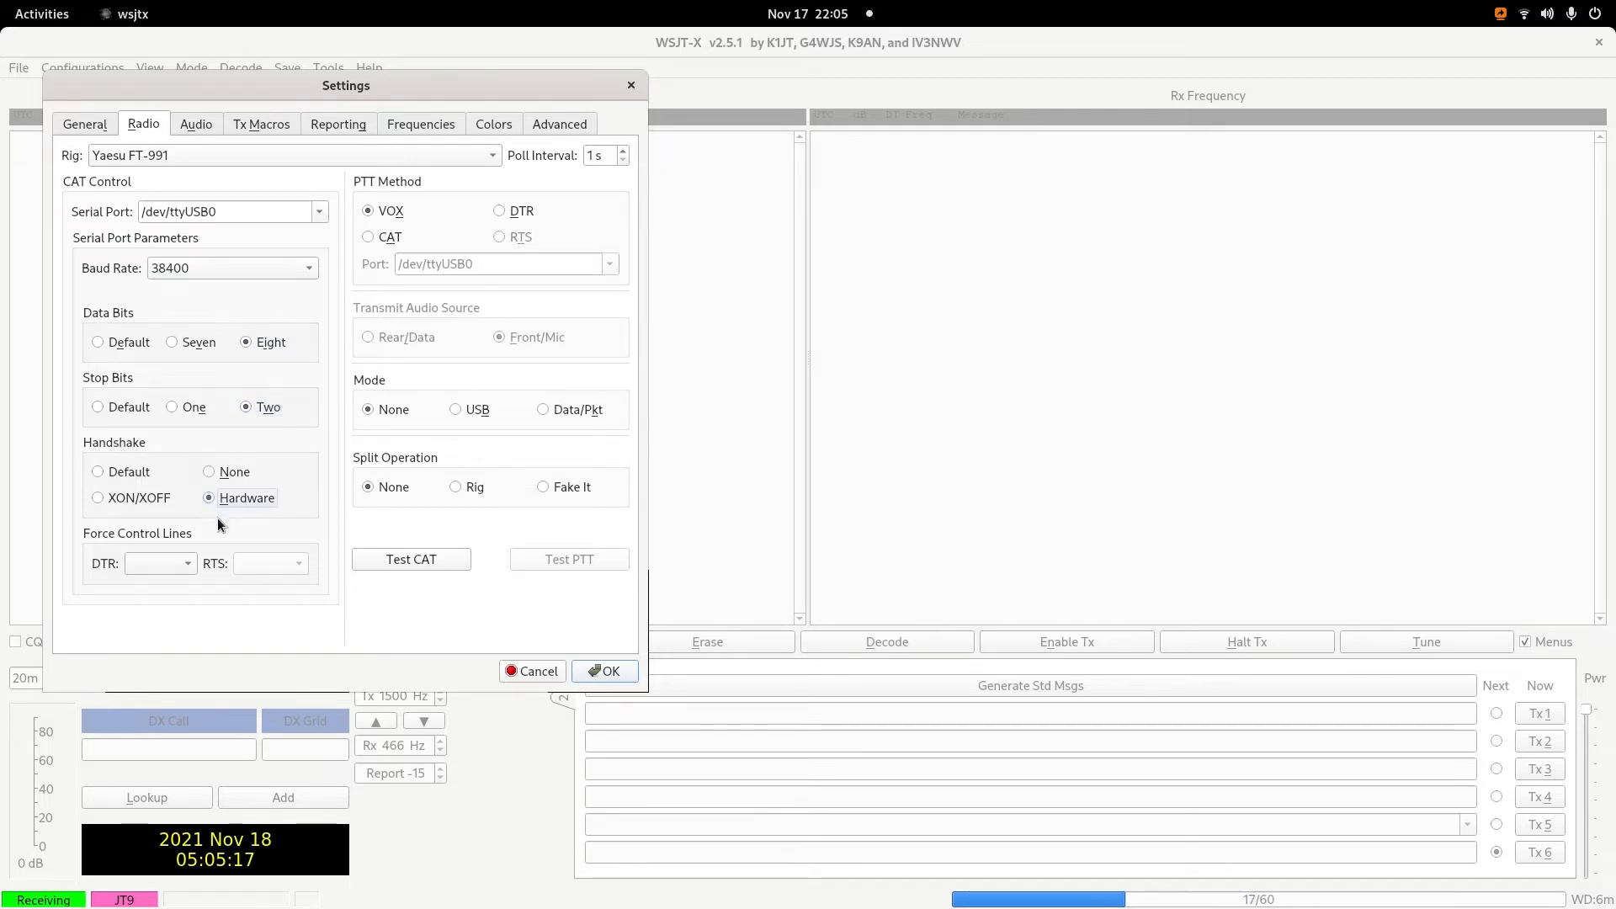
click(367, 237)
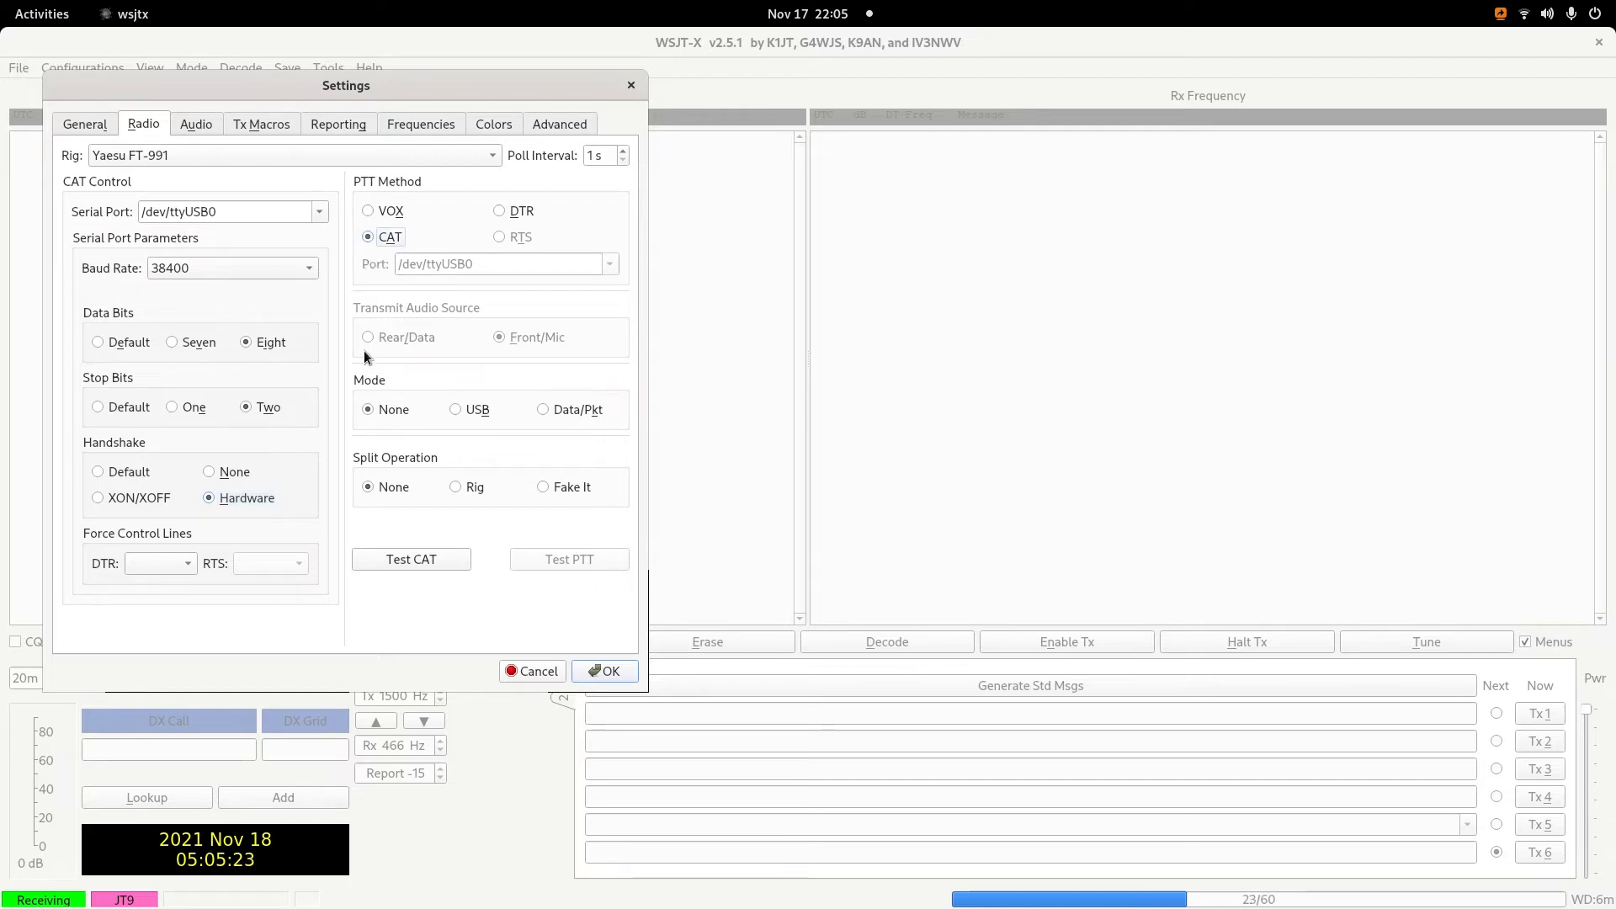
Set the radio mode to Data/Pkt and choose the analog-stereo Burr-Brown TI USB Audio CODEC devices for soundcard input and output.
click(542, 410)
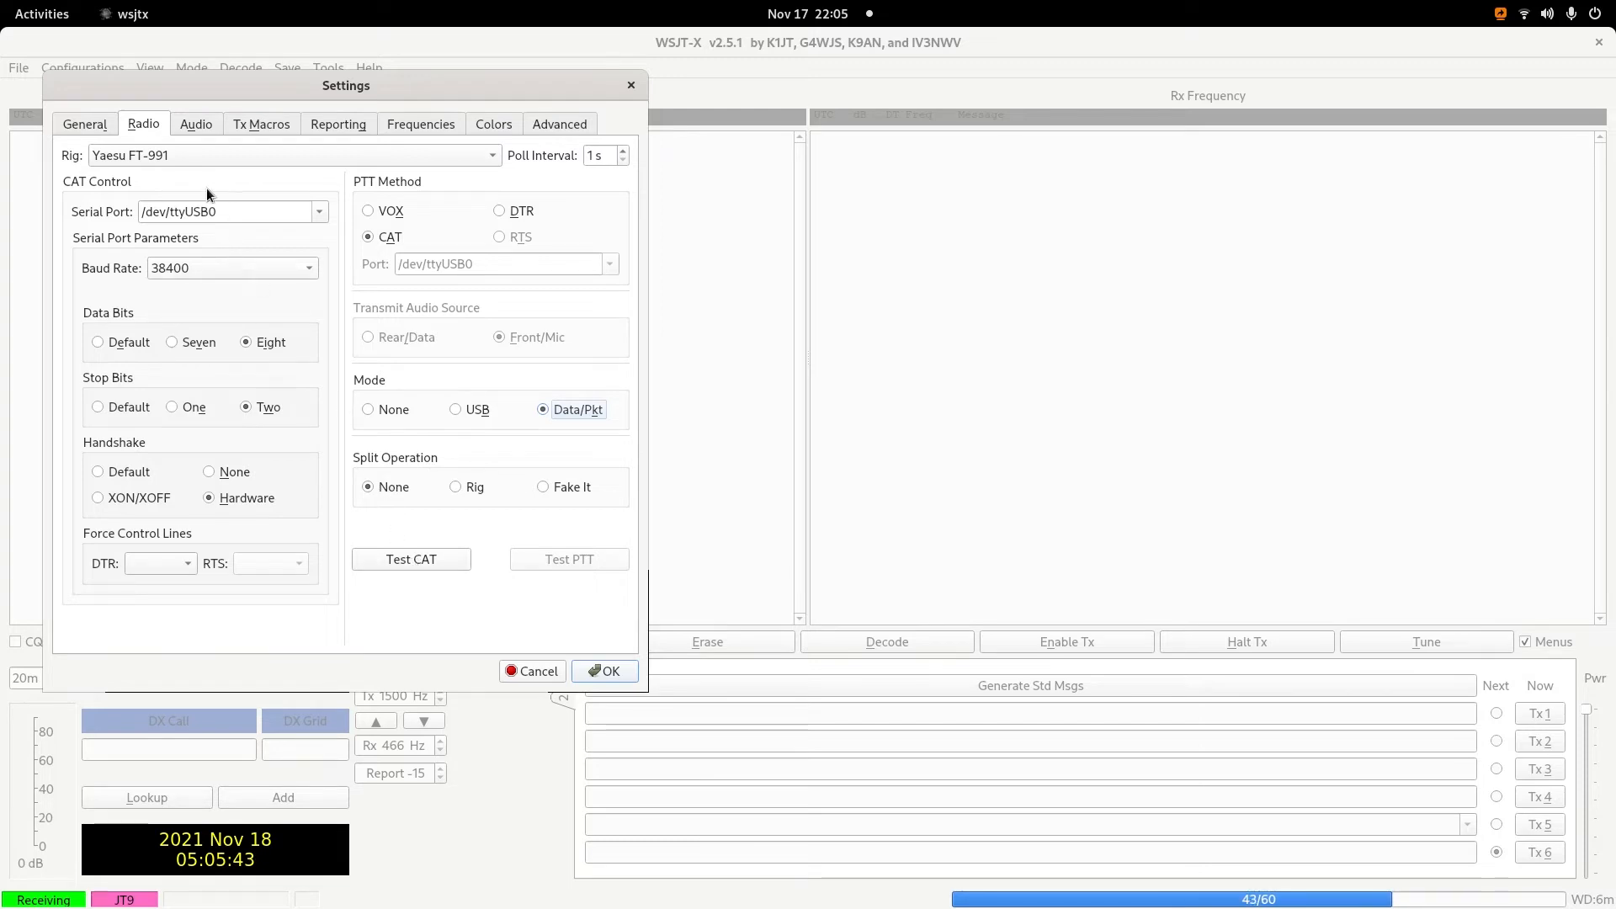
click(195, 125)
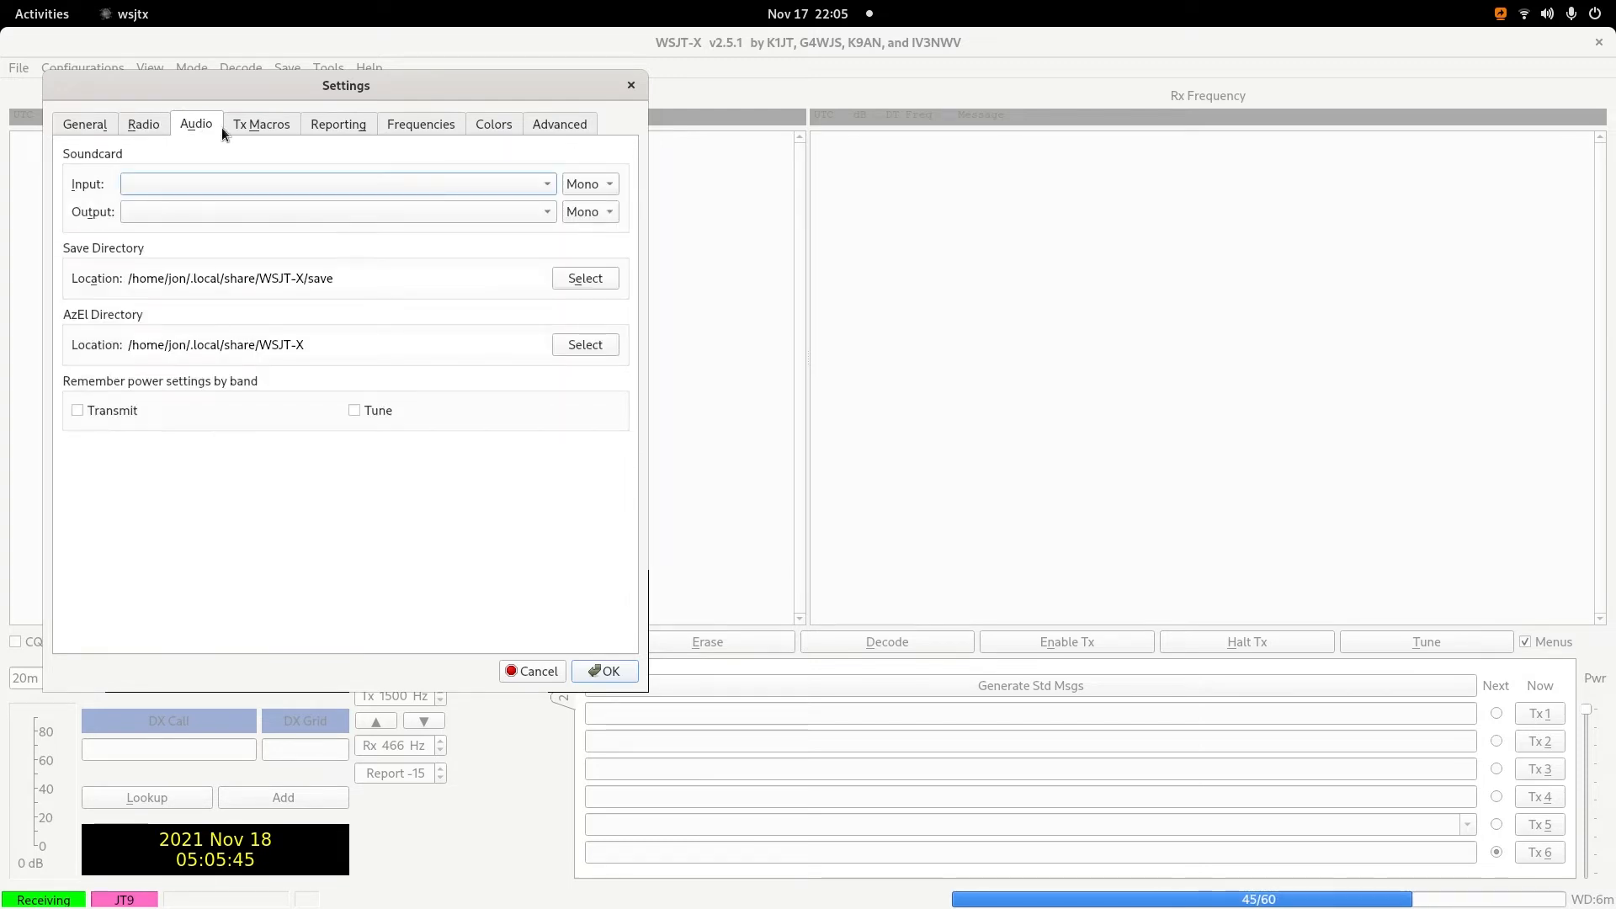
click(268, 181)
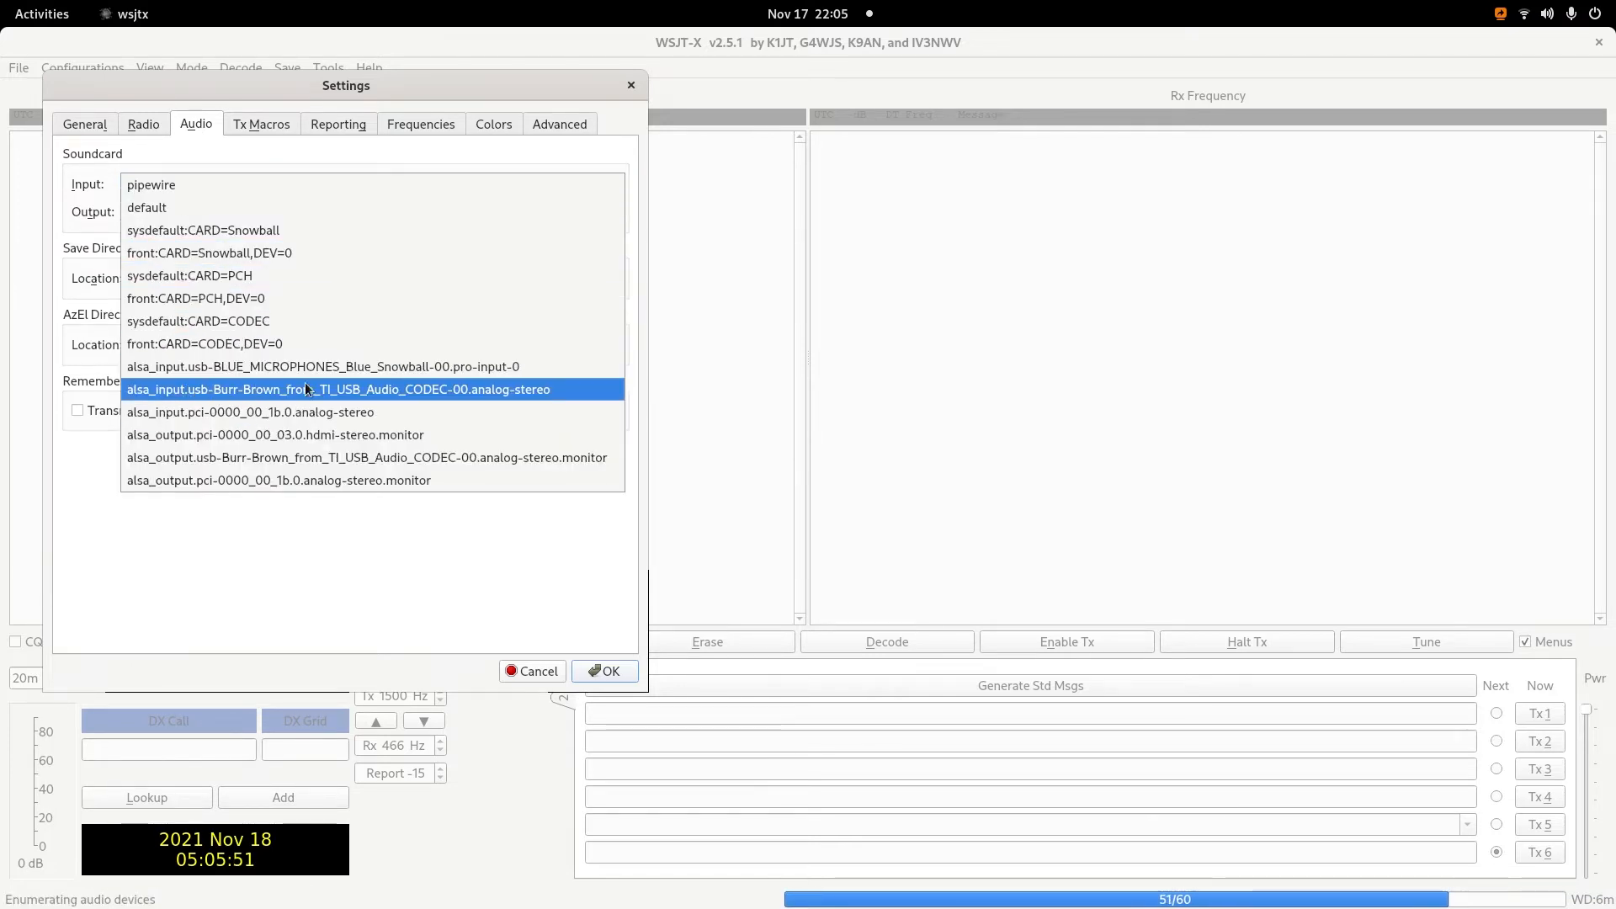
click(251, 390)
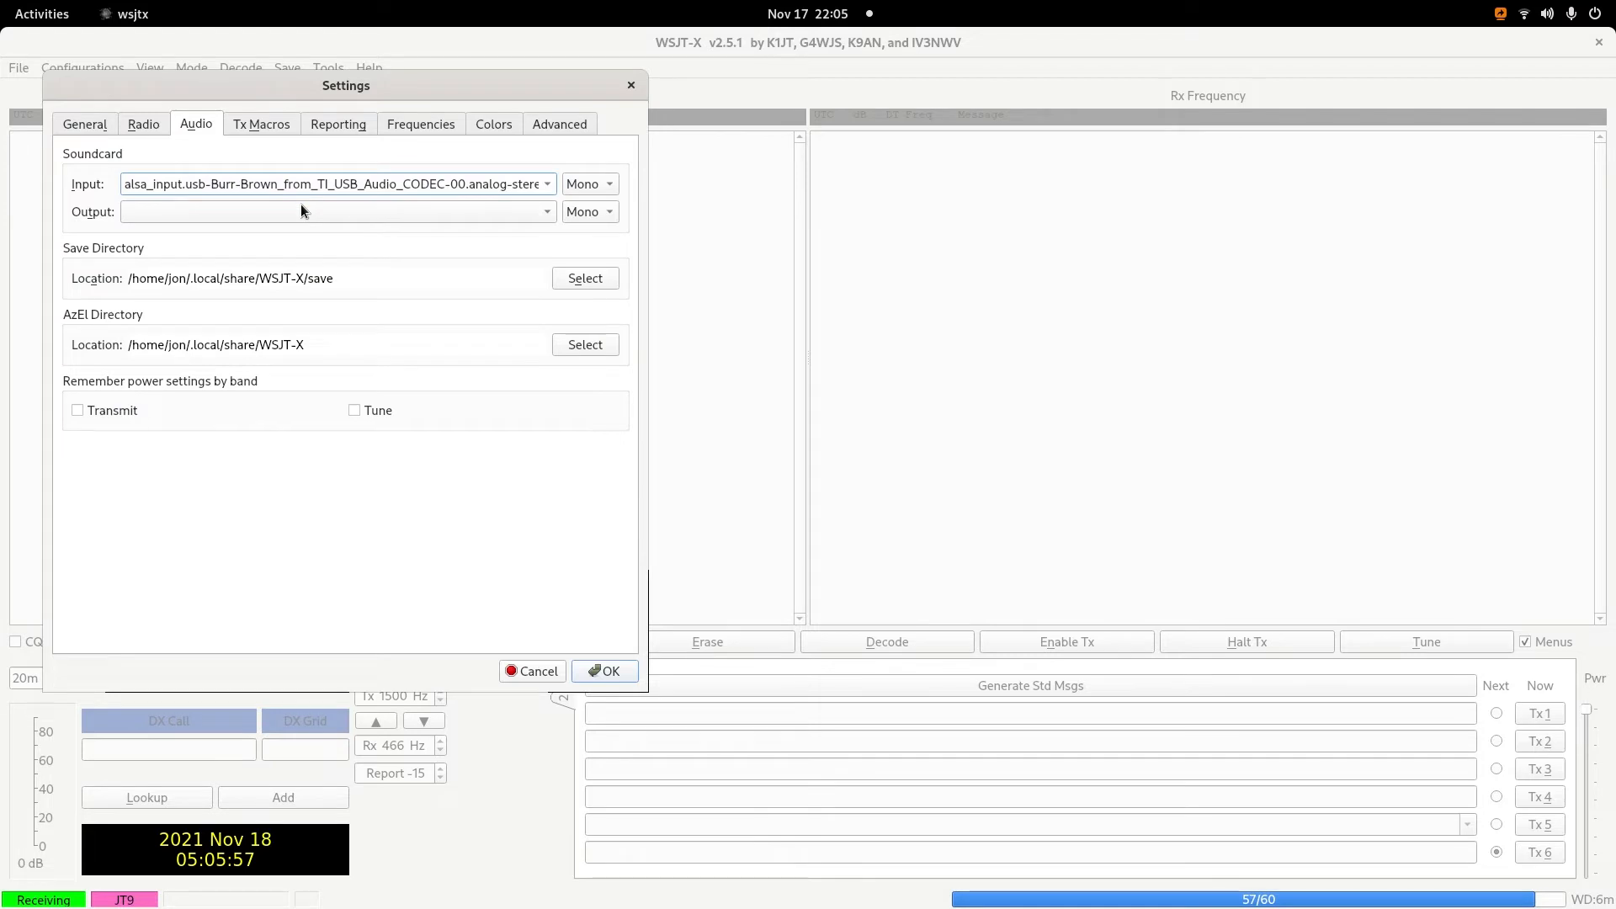
click(302, 210)
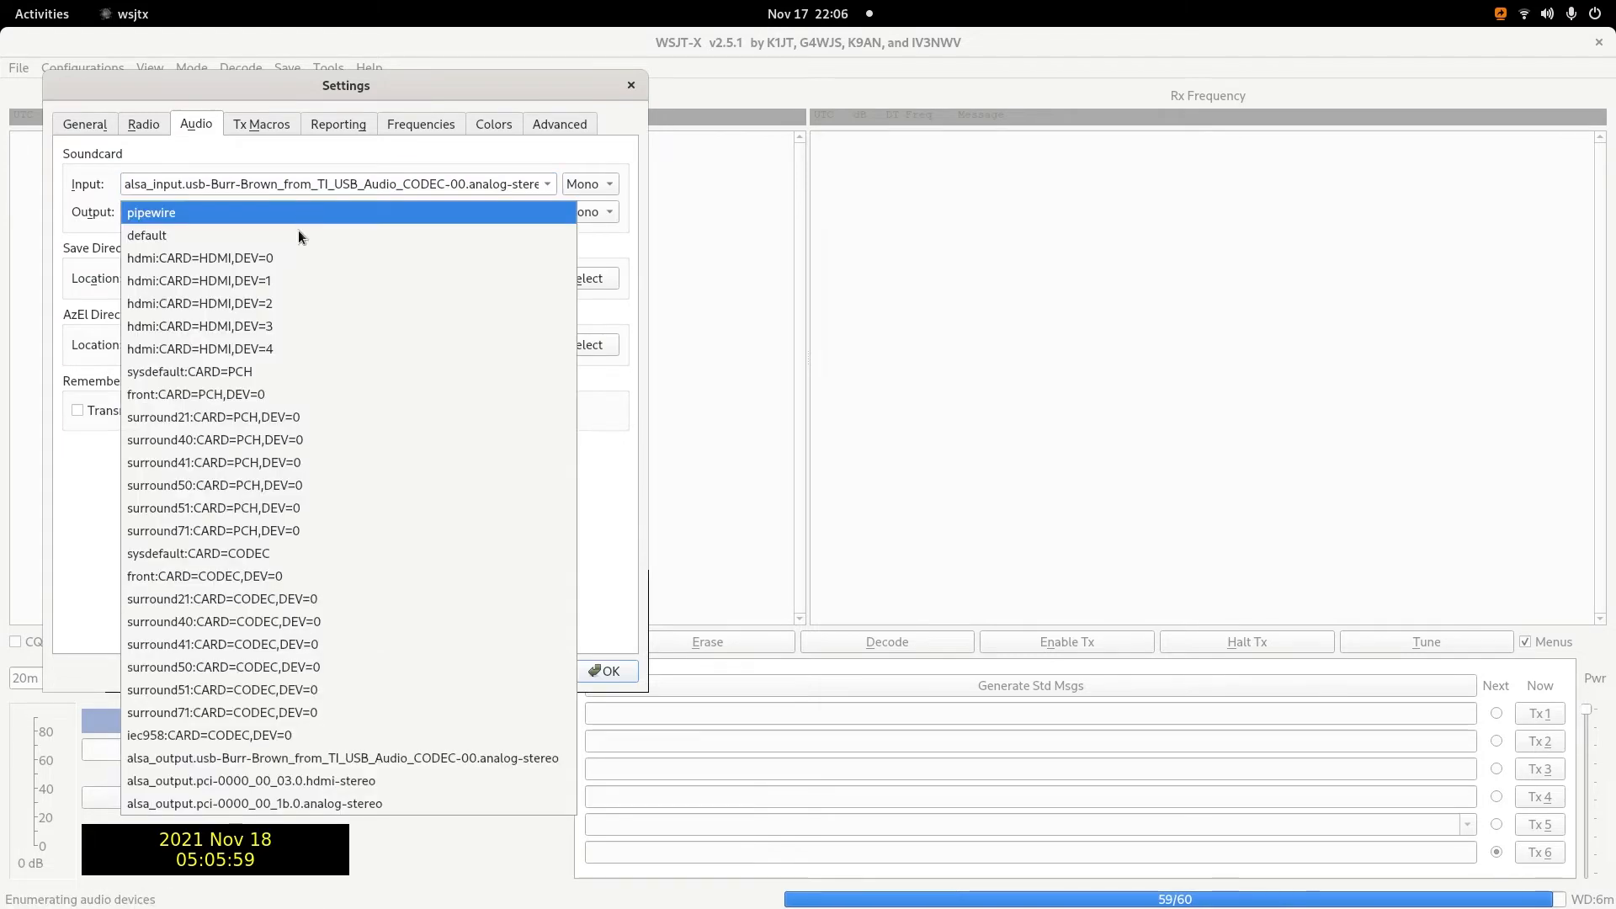
click(239, 764)
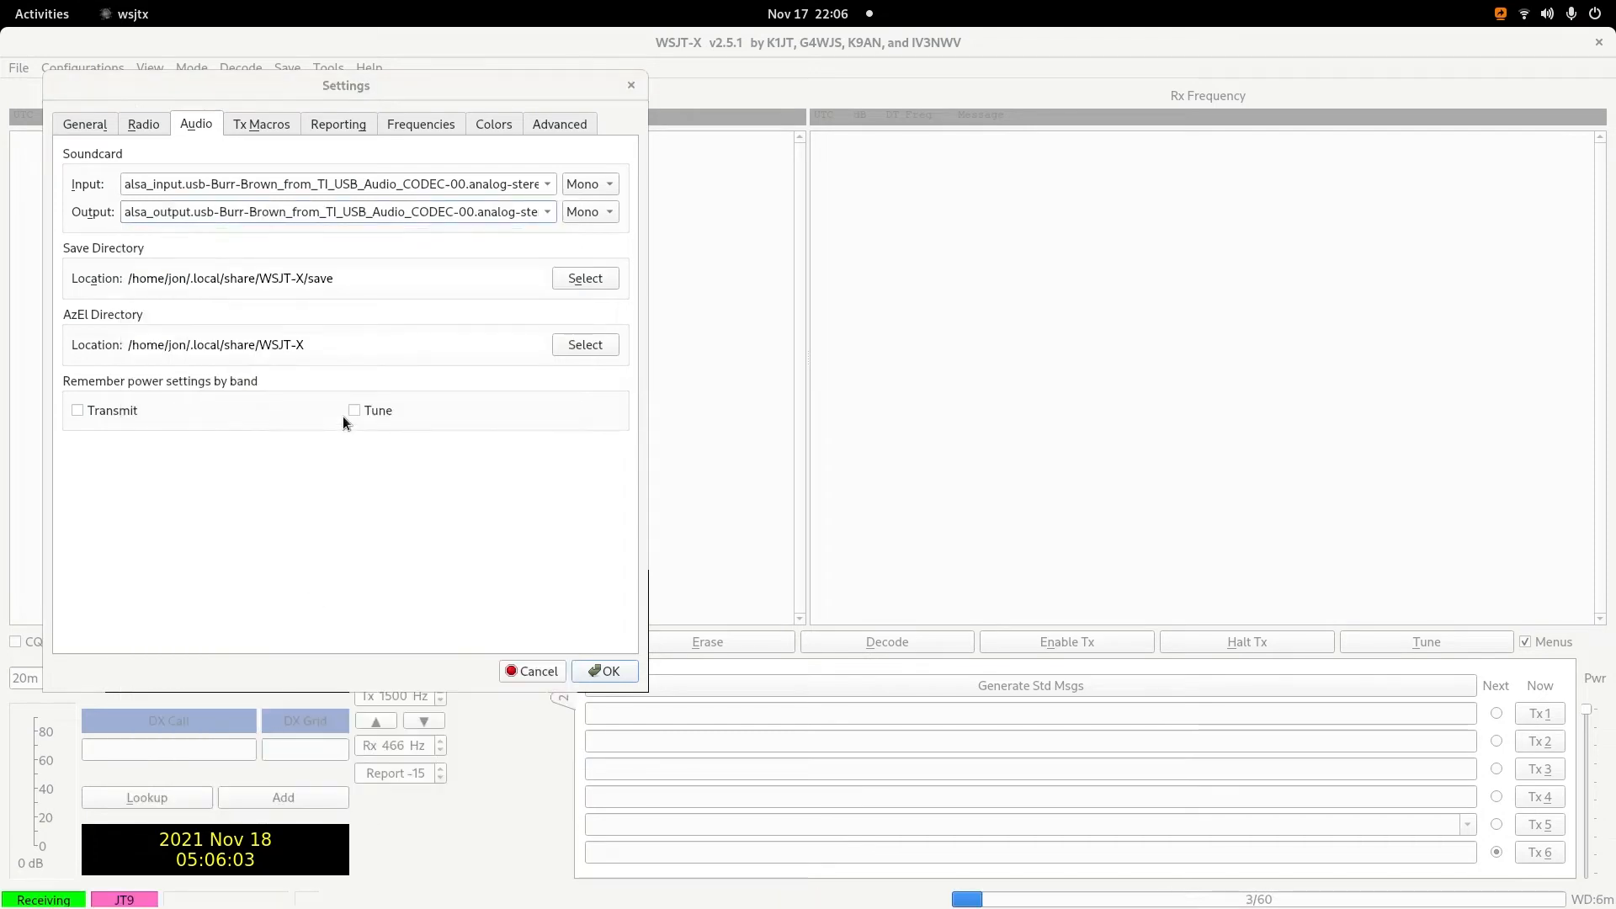
Test CAT control and PTT keying in the radio settings, release PTT, and apply the settings.
click(143, 124)
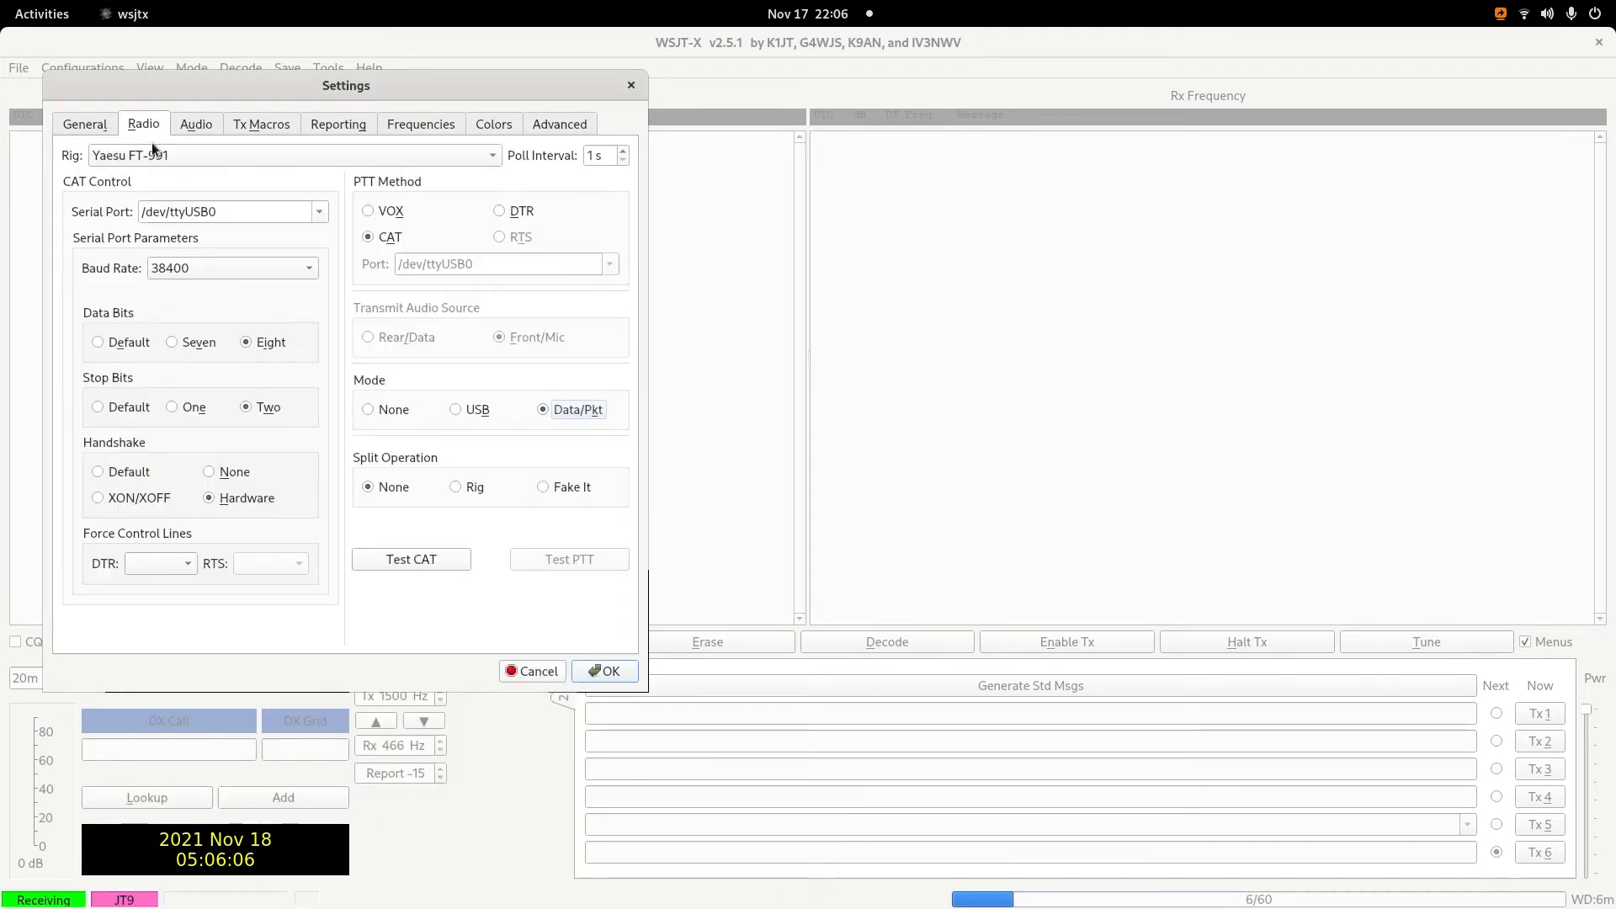
click(411, 559)
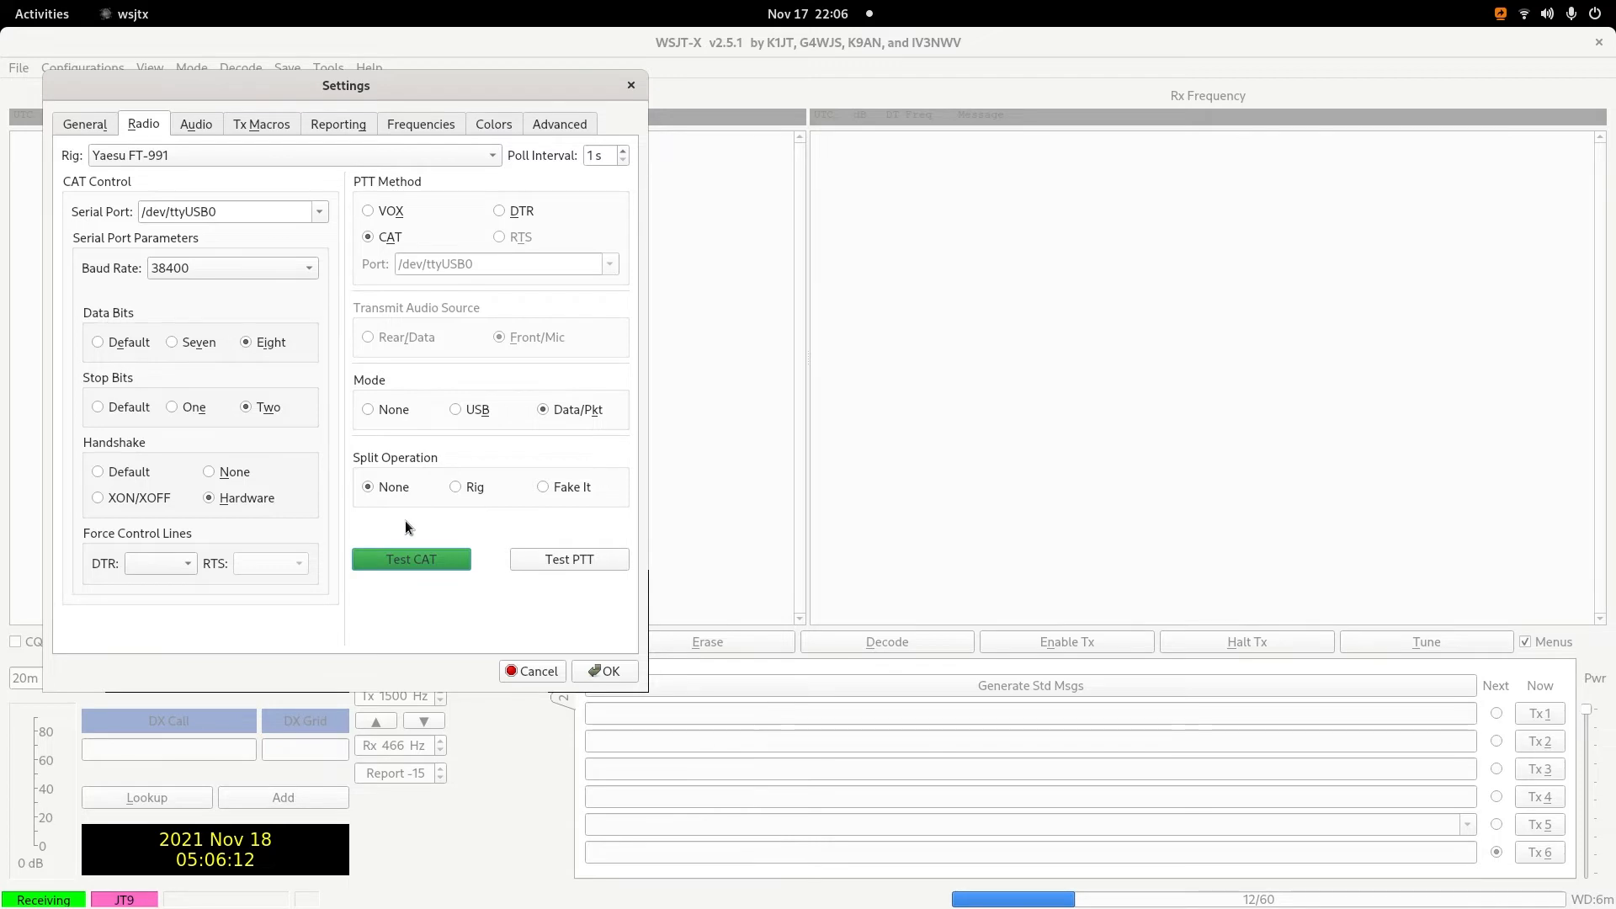
click(554, 562)
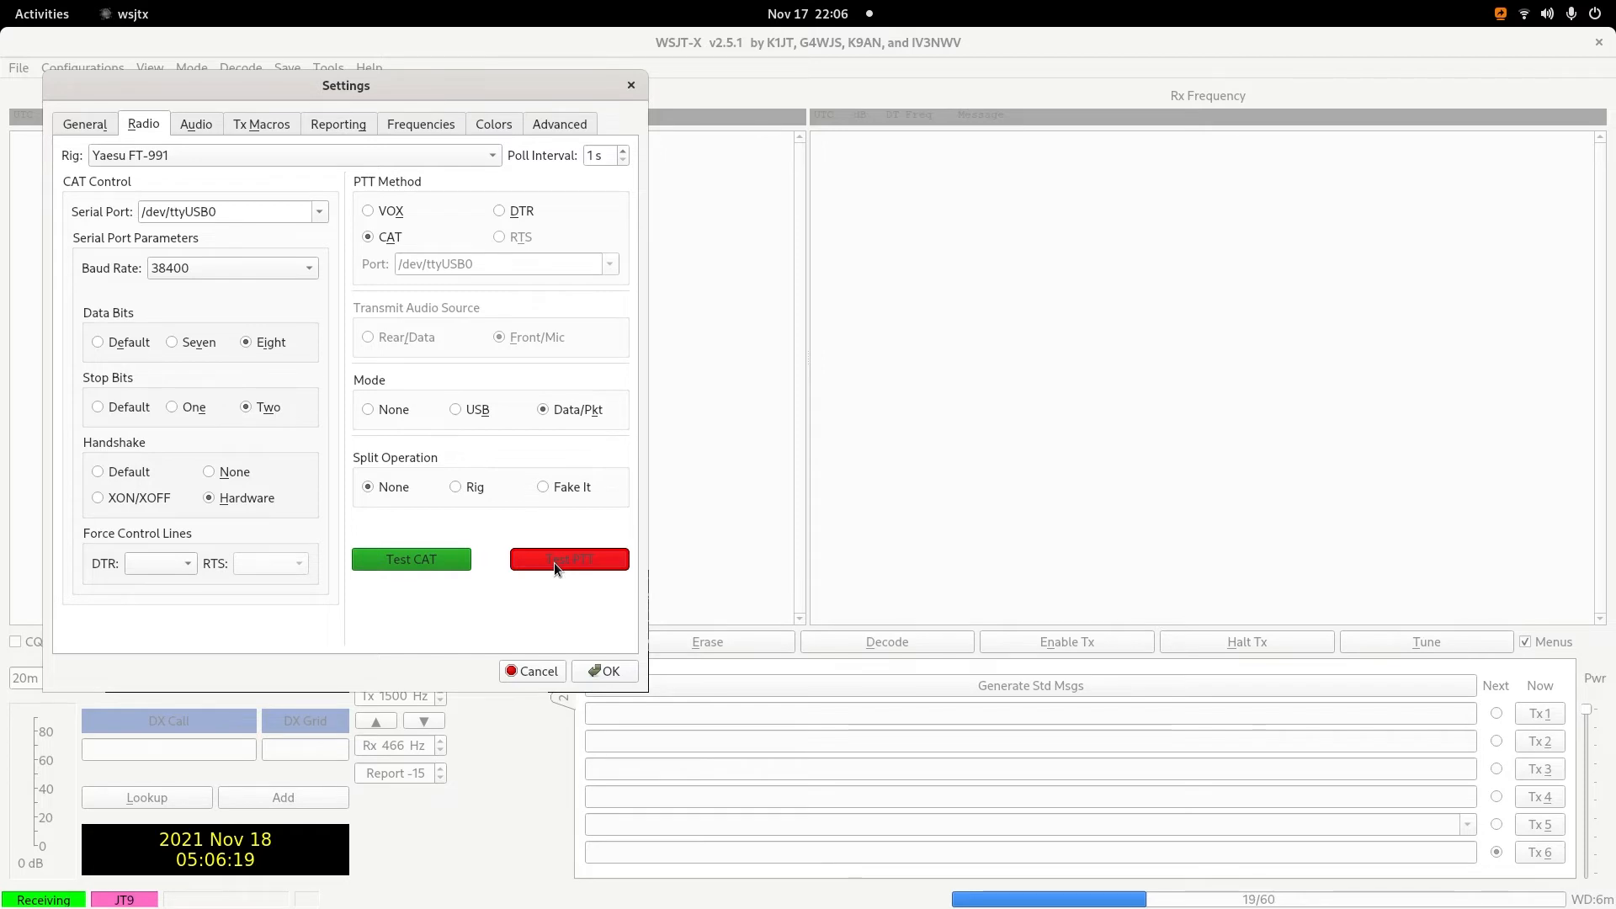
click(552, 559)
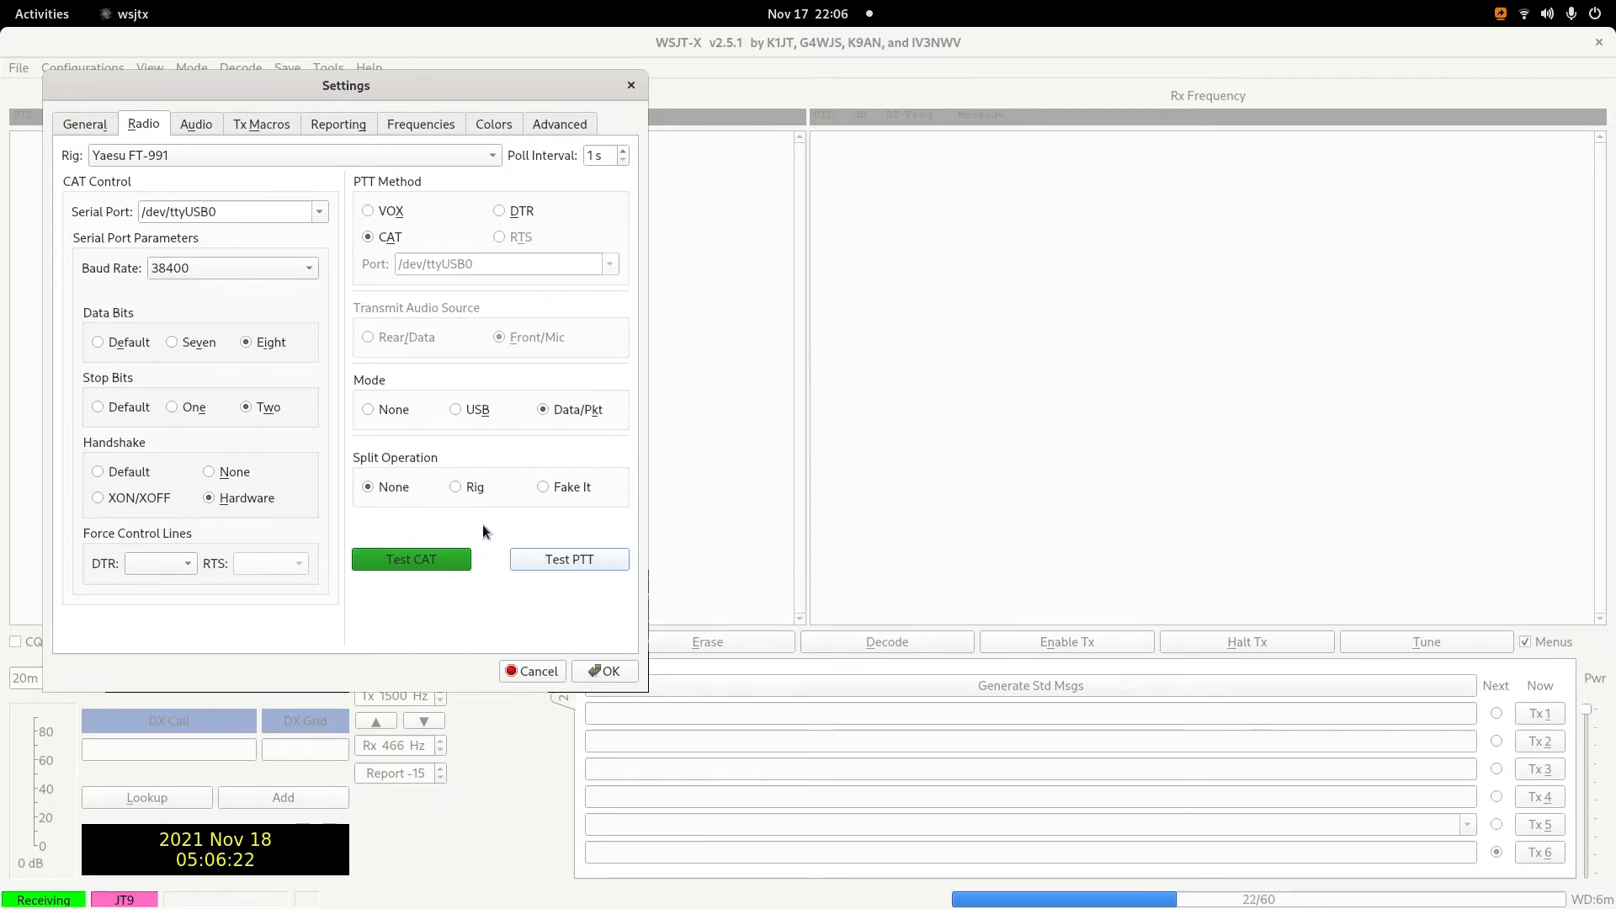
click(602, 671)
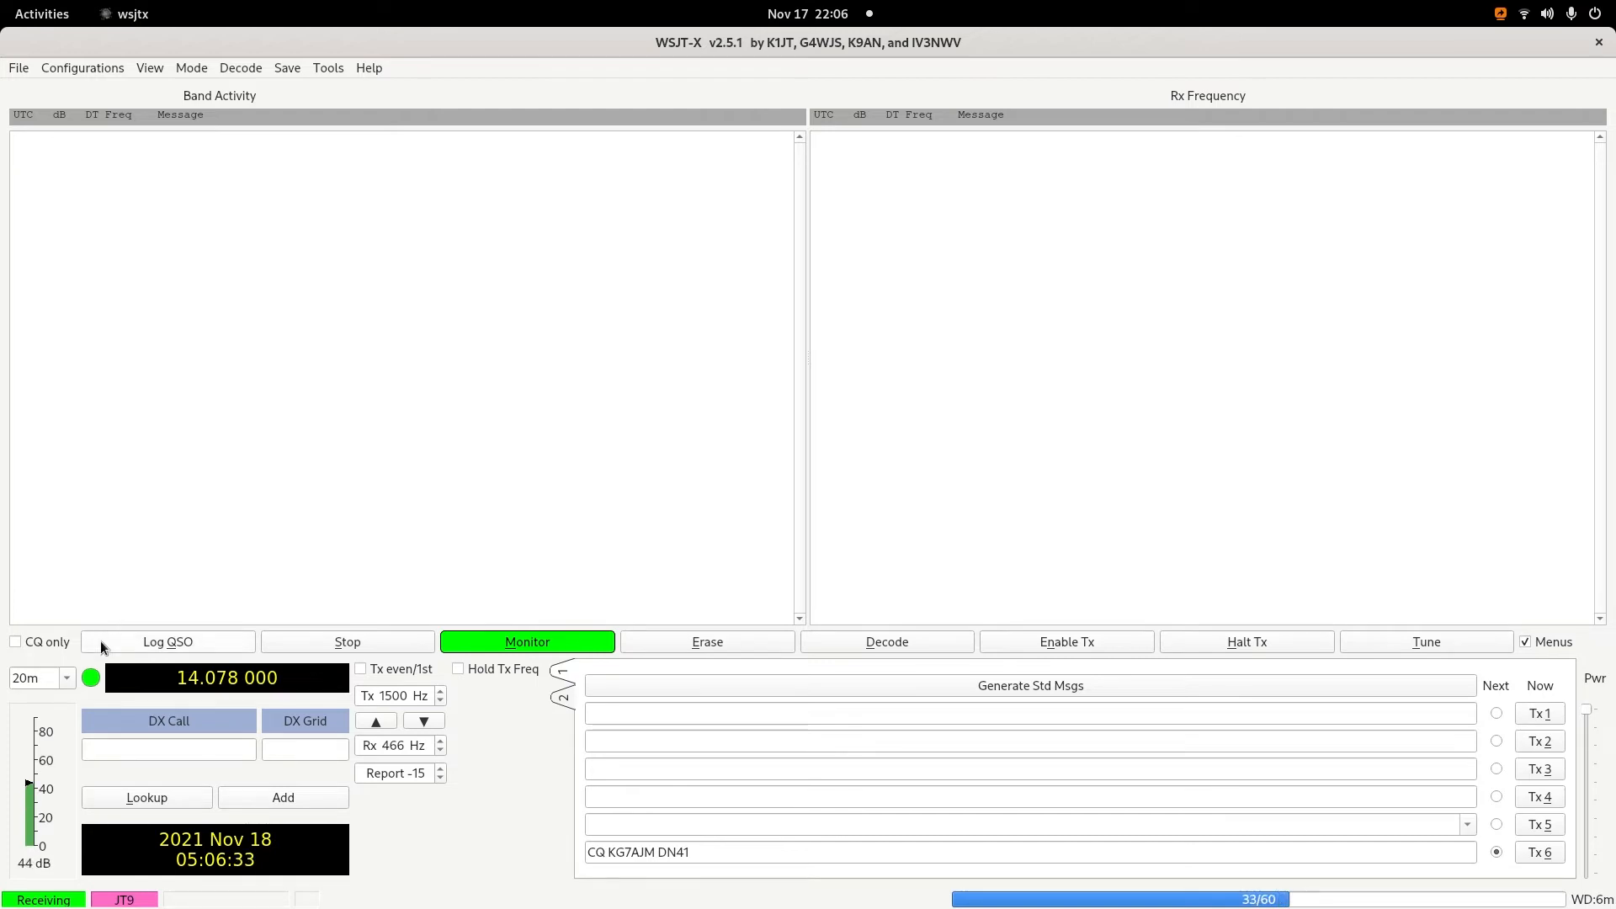
Switch the operating frequency to 7.078 000 MHz on the 40m band.
click(69, 678)
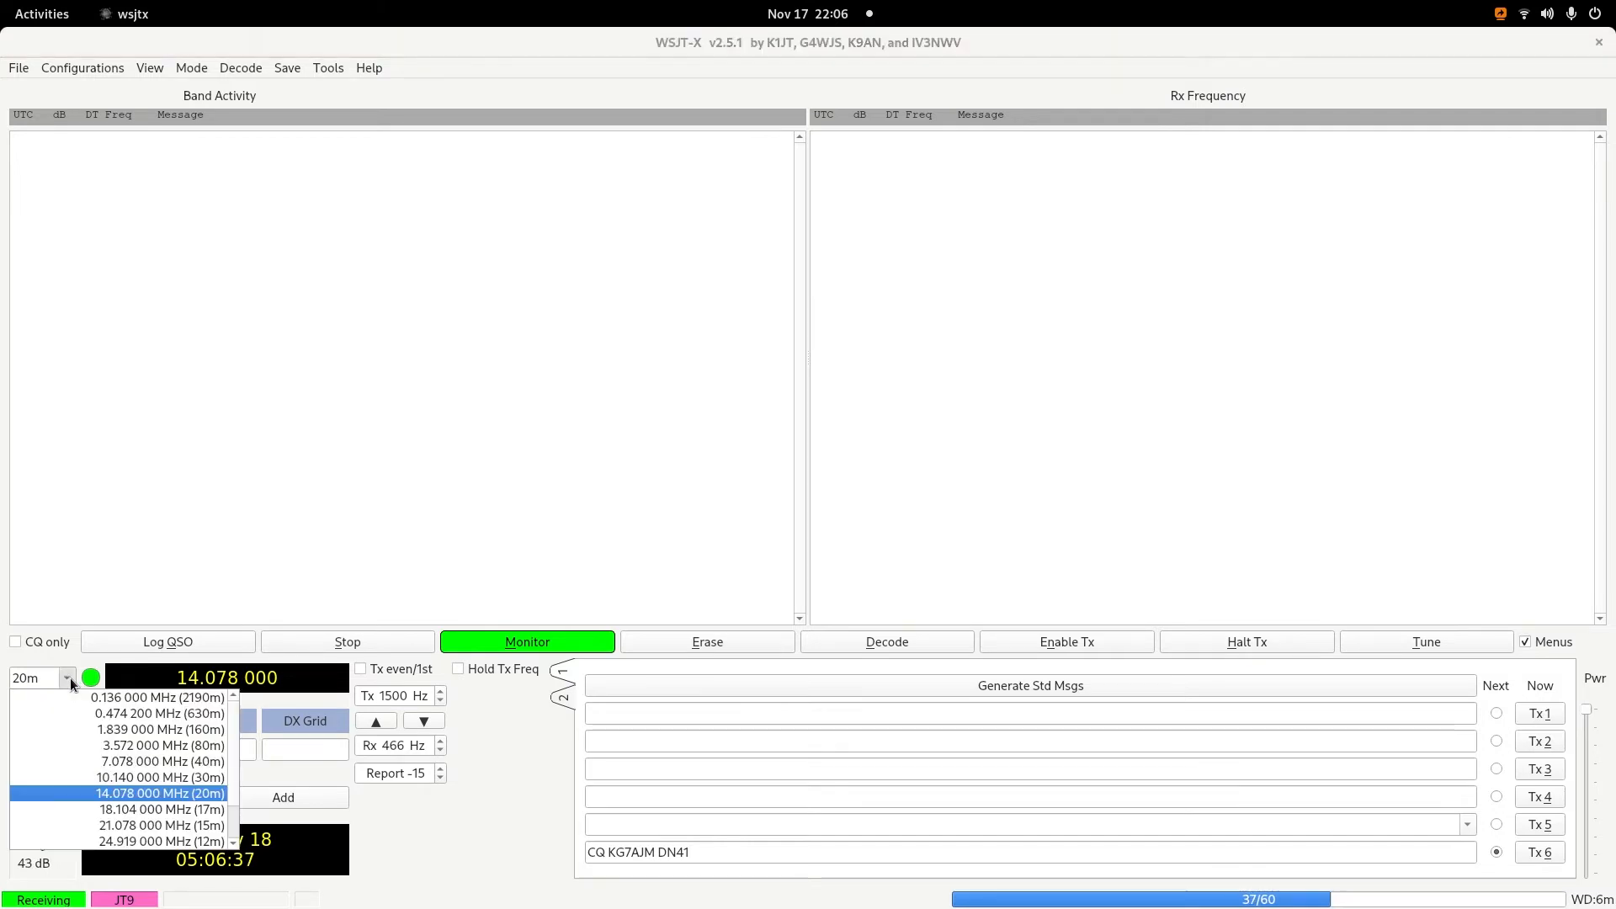
click(110, 762)
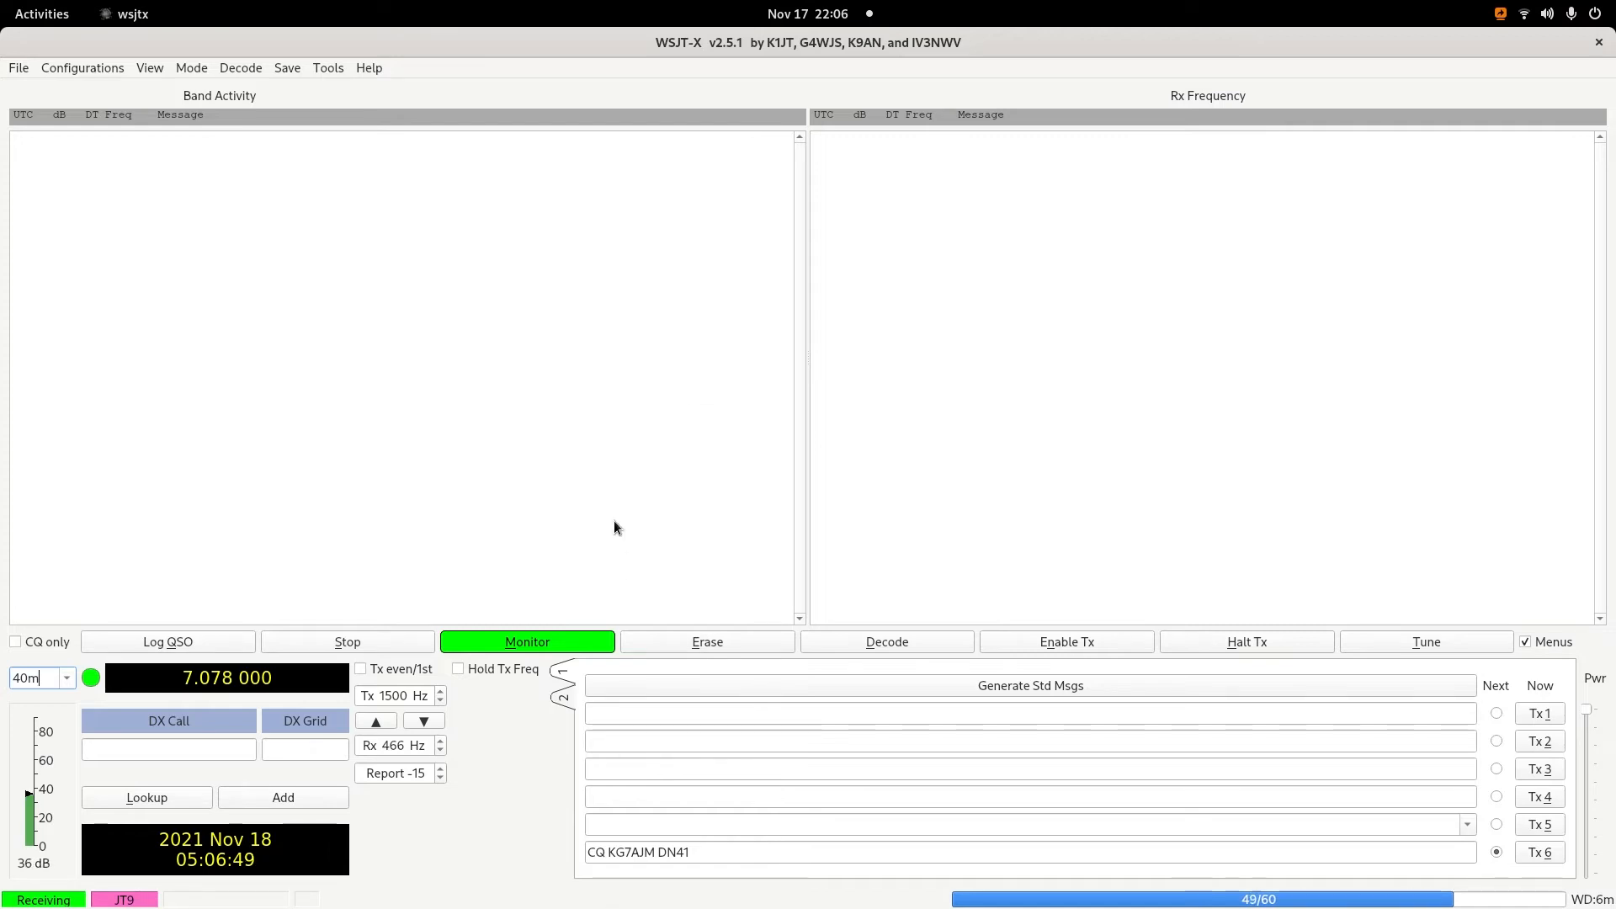
Tile the main window and the Wide Graph window side by side, with the main window on the desktop's left half.
double_click(1064, 50)
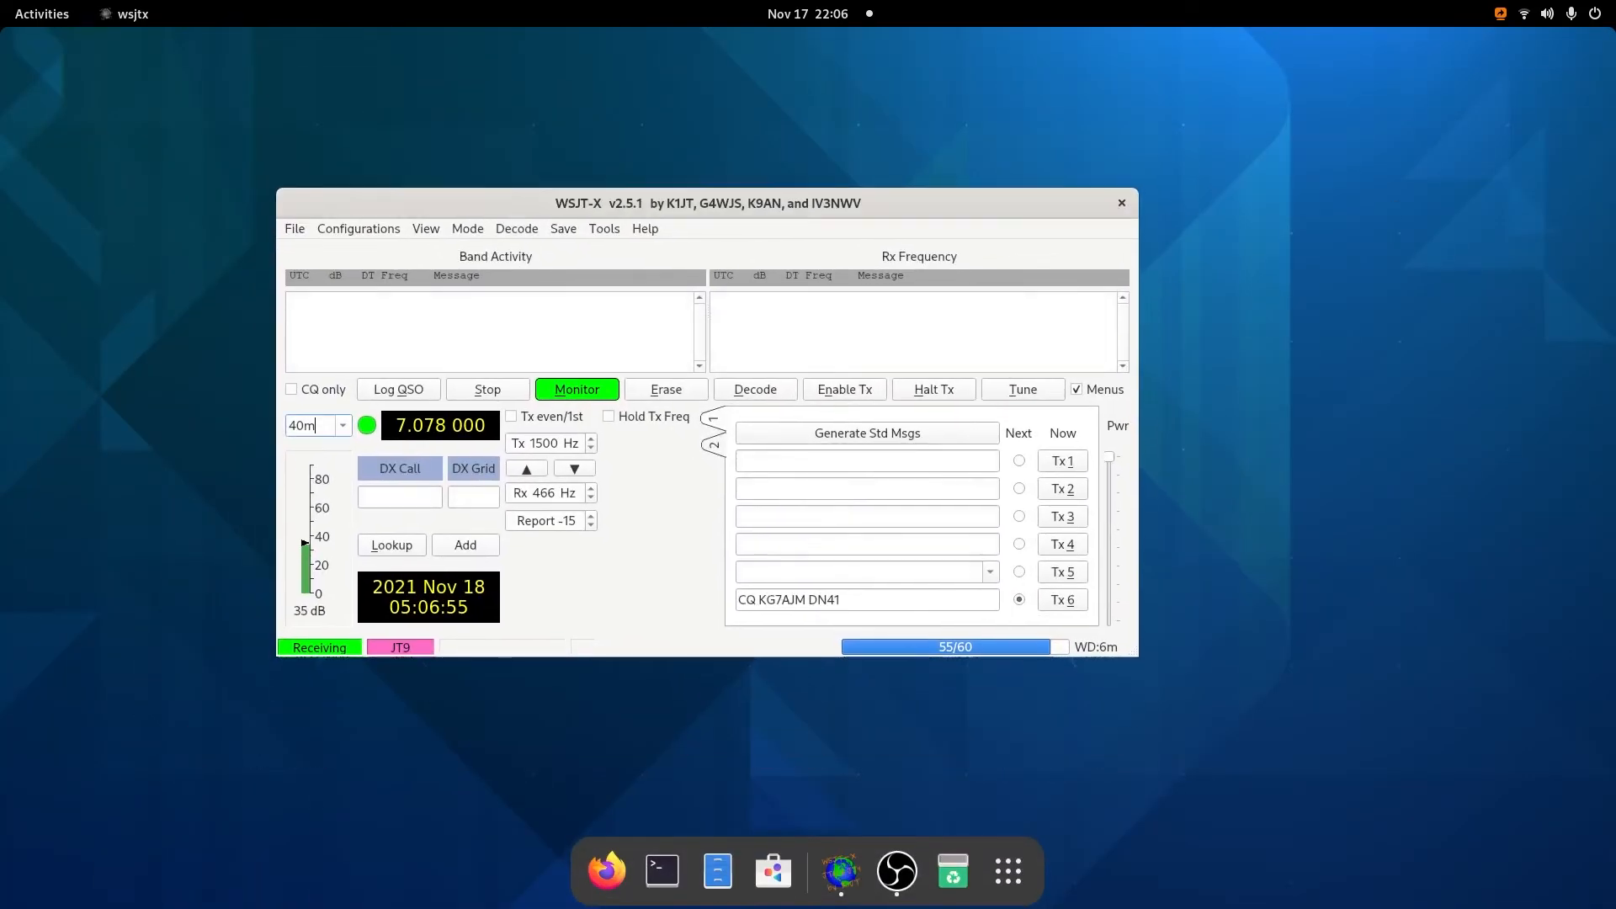
drag(1615, 270, 991, 418)
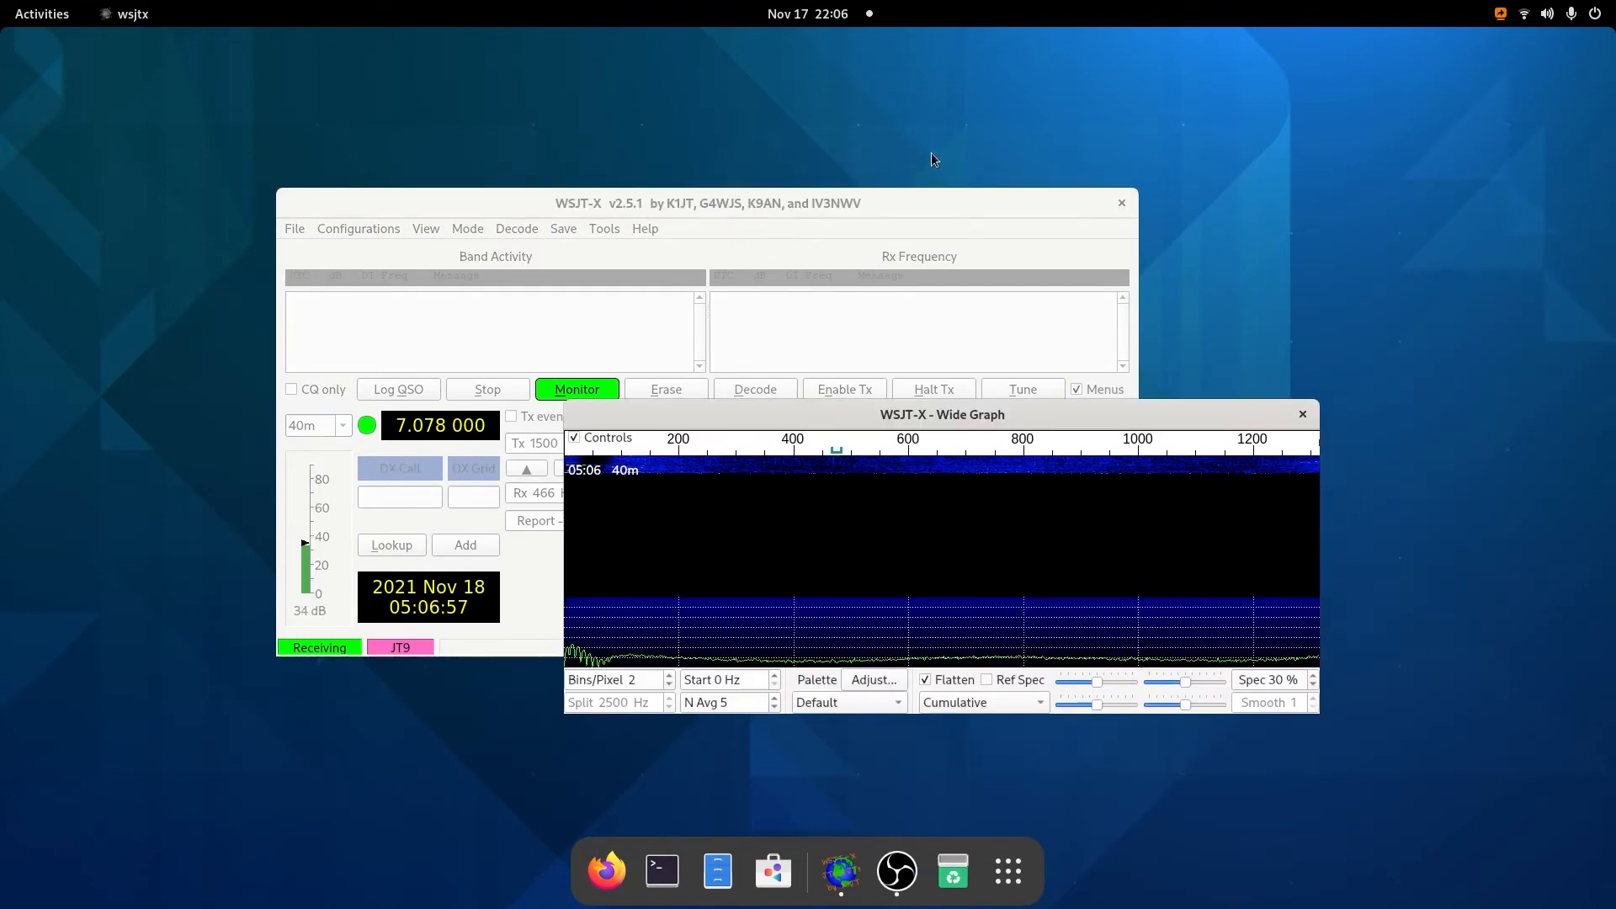
drag(913, 205, 21, 275)
drag(1145, 414, 1615, 387)
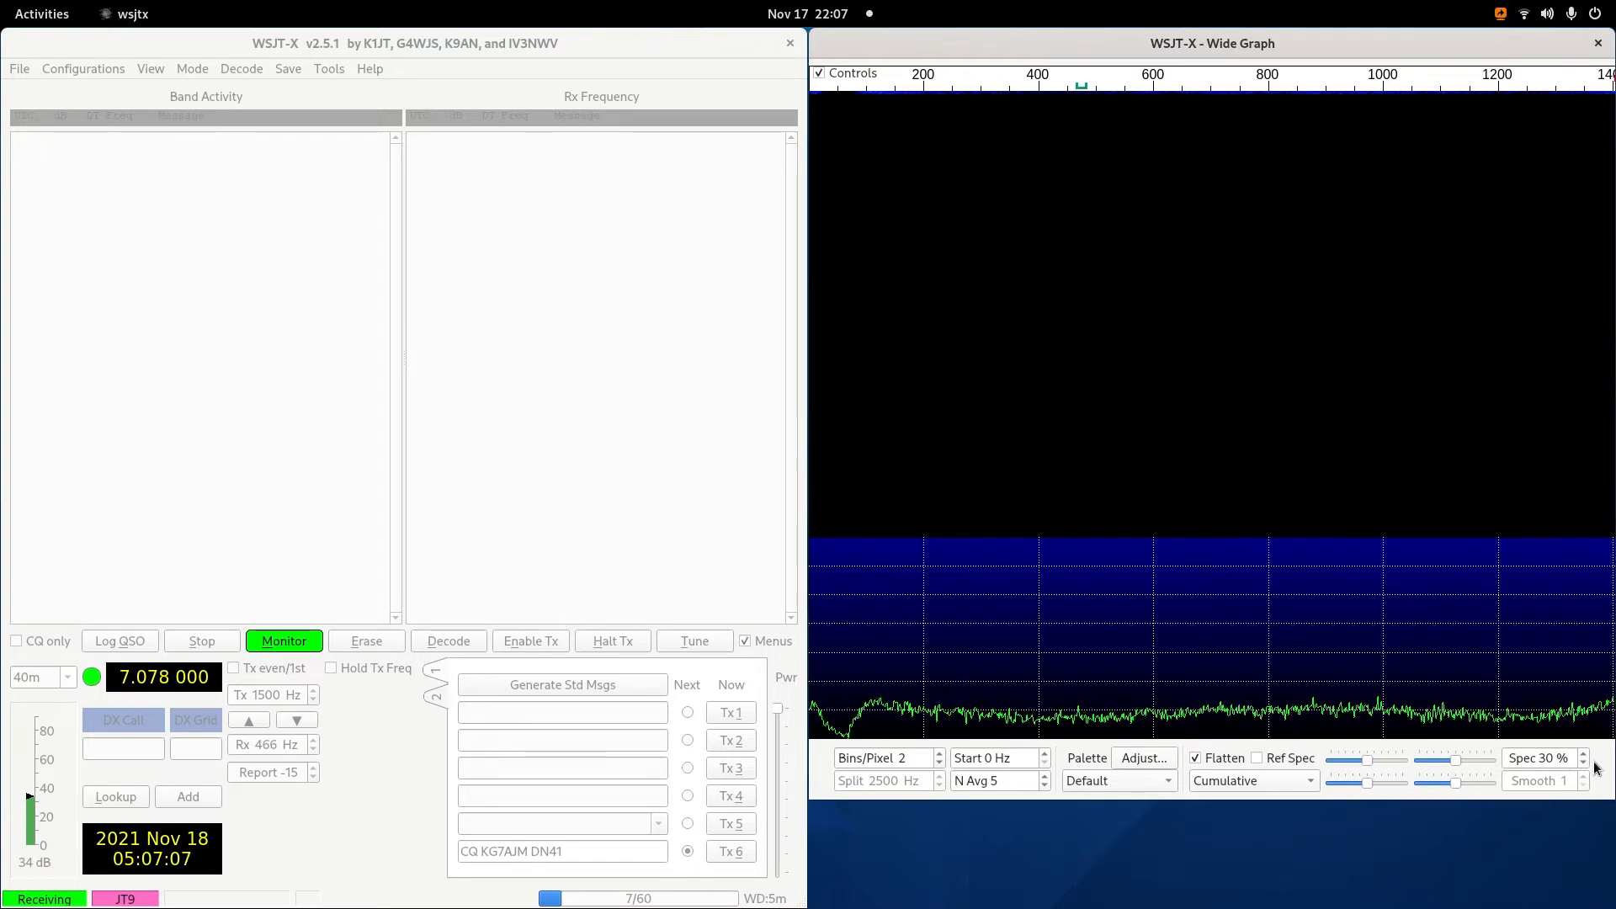
Configure the Wide Graph with the Current spectrum, Spec 0 %, N Avg 1 and Bins/Pixel 4.
click(1297, 781)
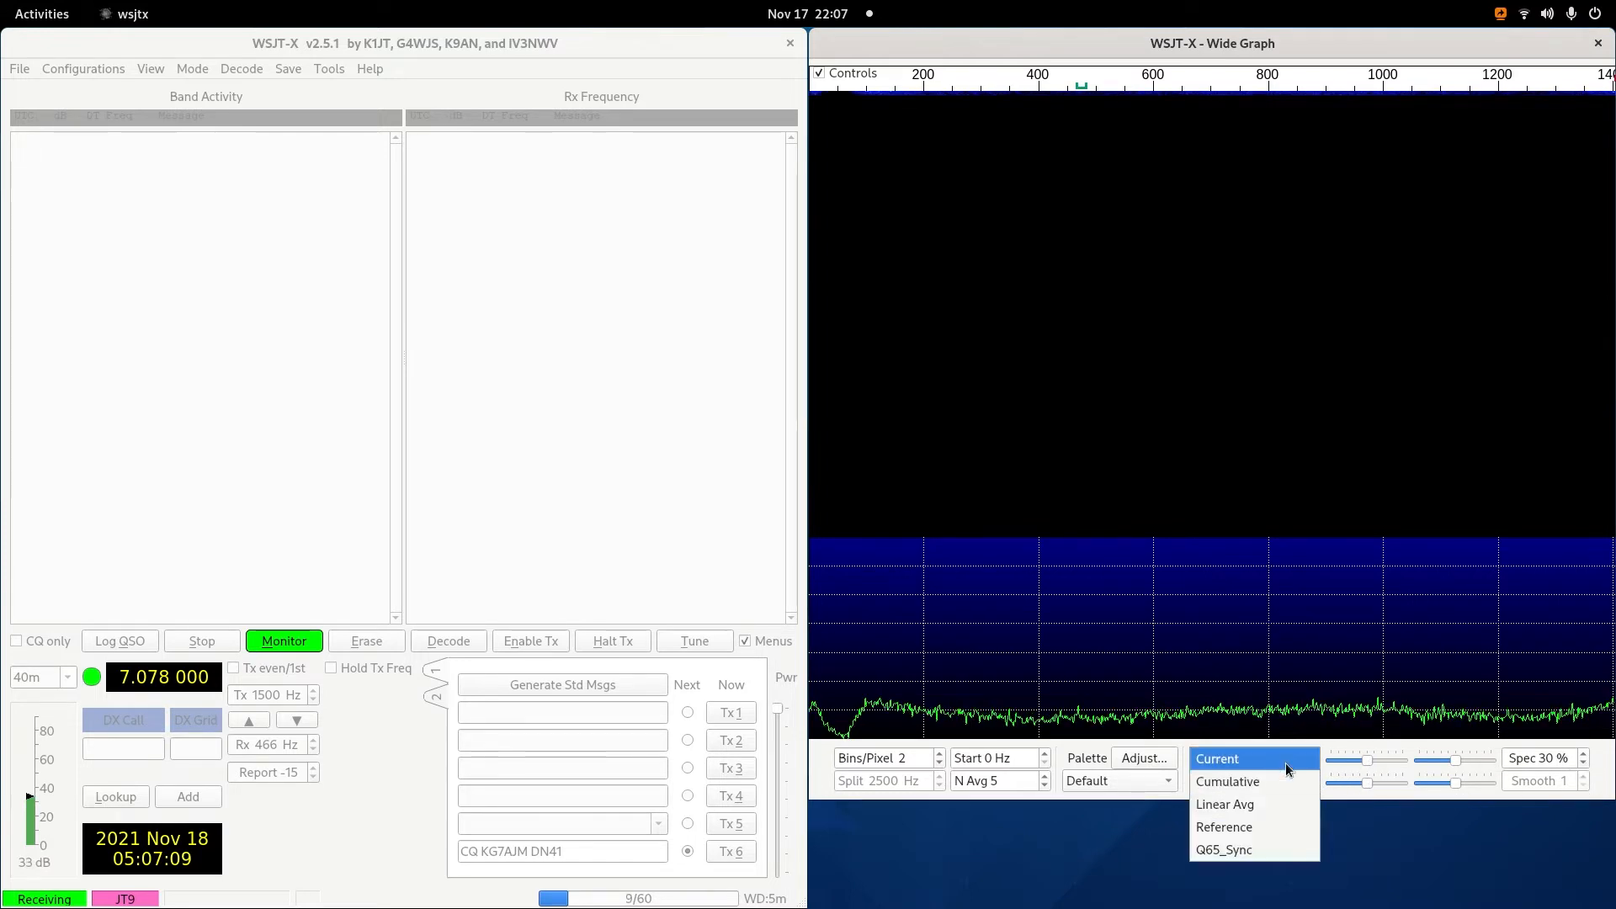
click(1221, 758)
click(1583, 764)
click(1583, 766)
click(1583, 766)
click(1584, 766)
click(1583, 766)
click(1583, 766)
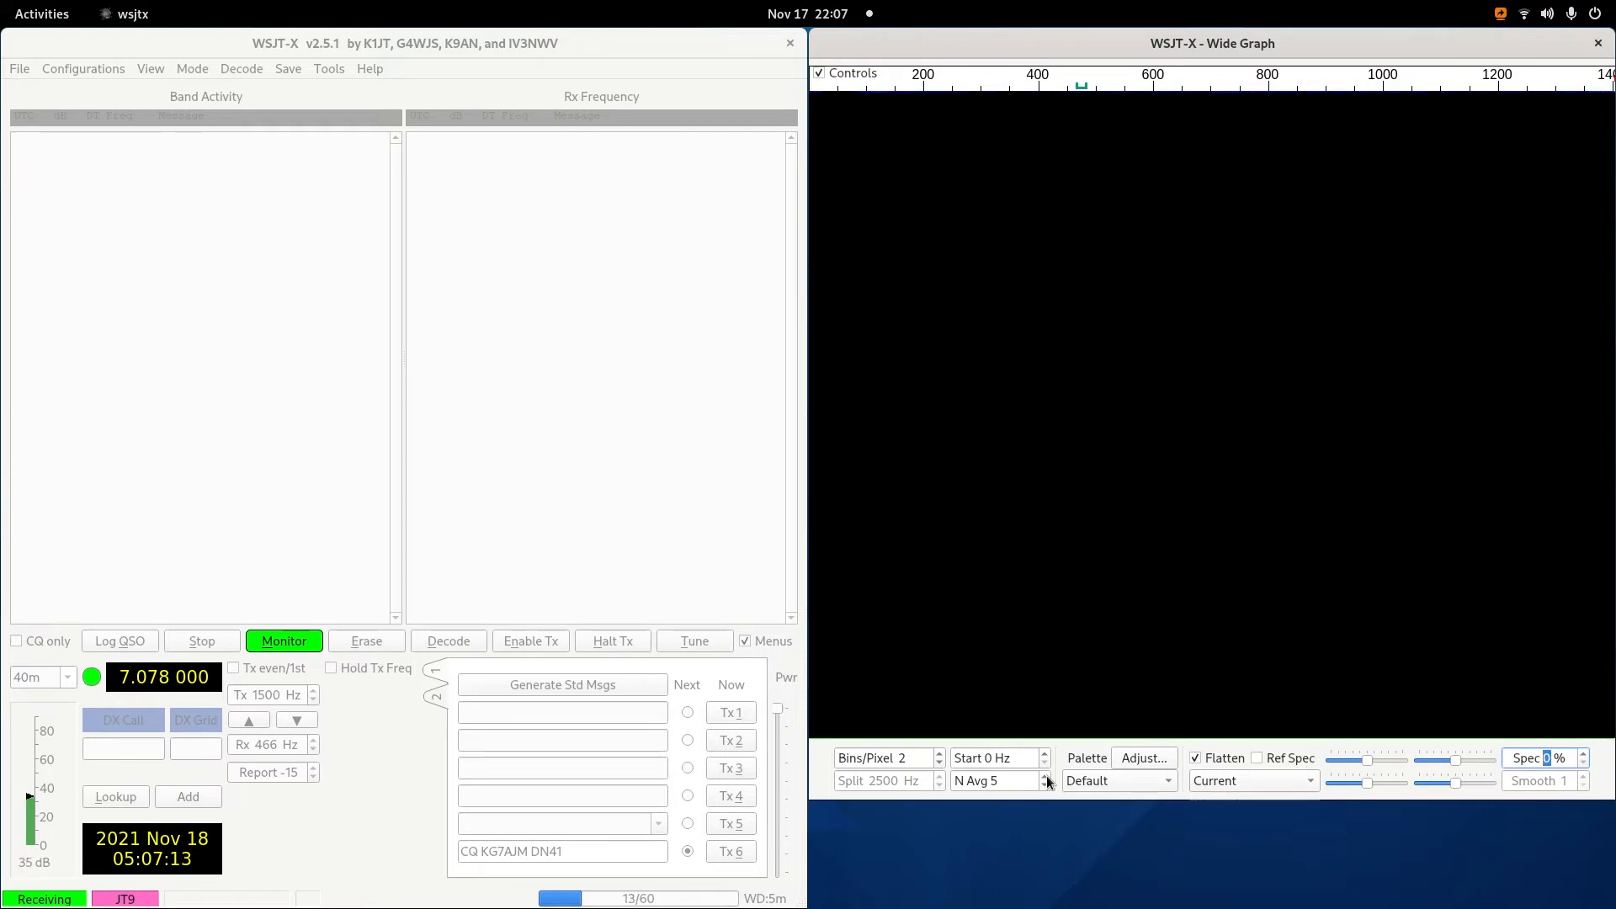
scroll(1044, 784, down, 4)
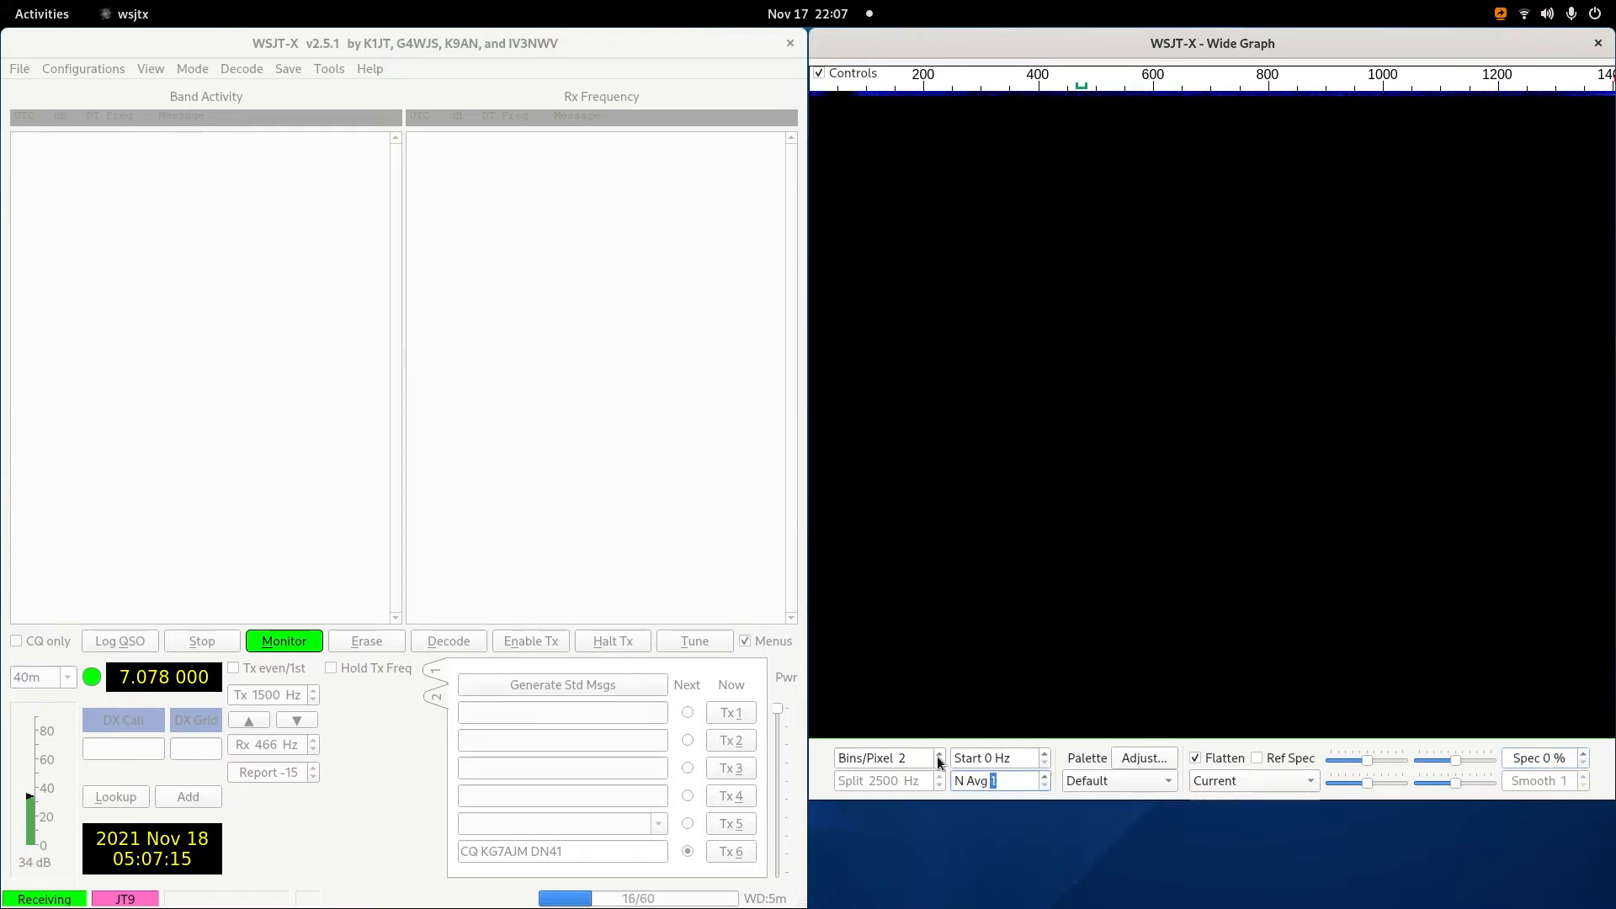
scroll(940, 758, up, 2)
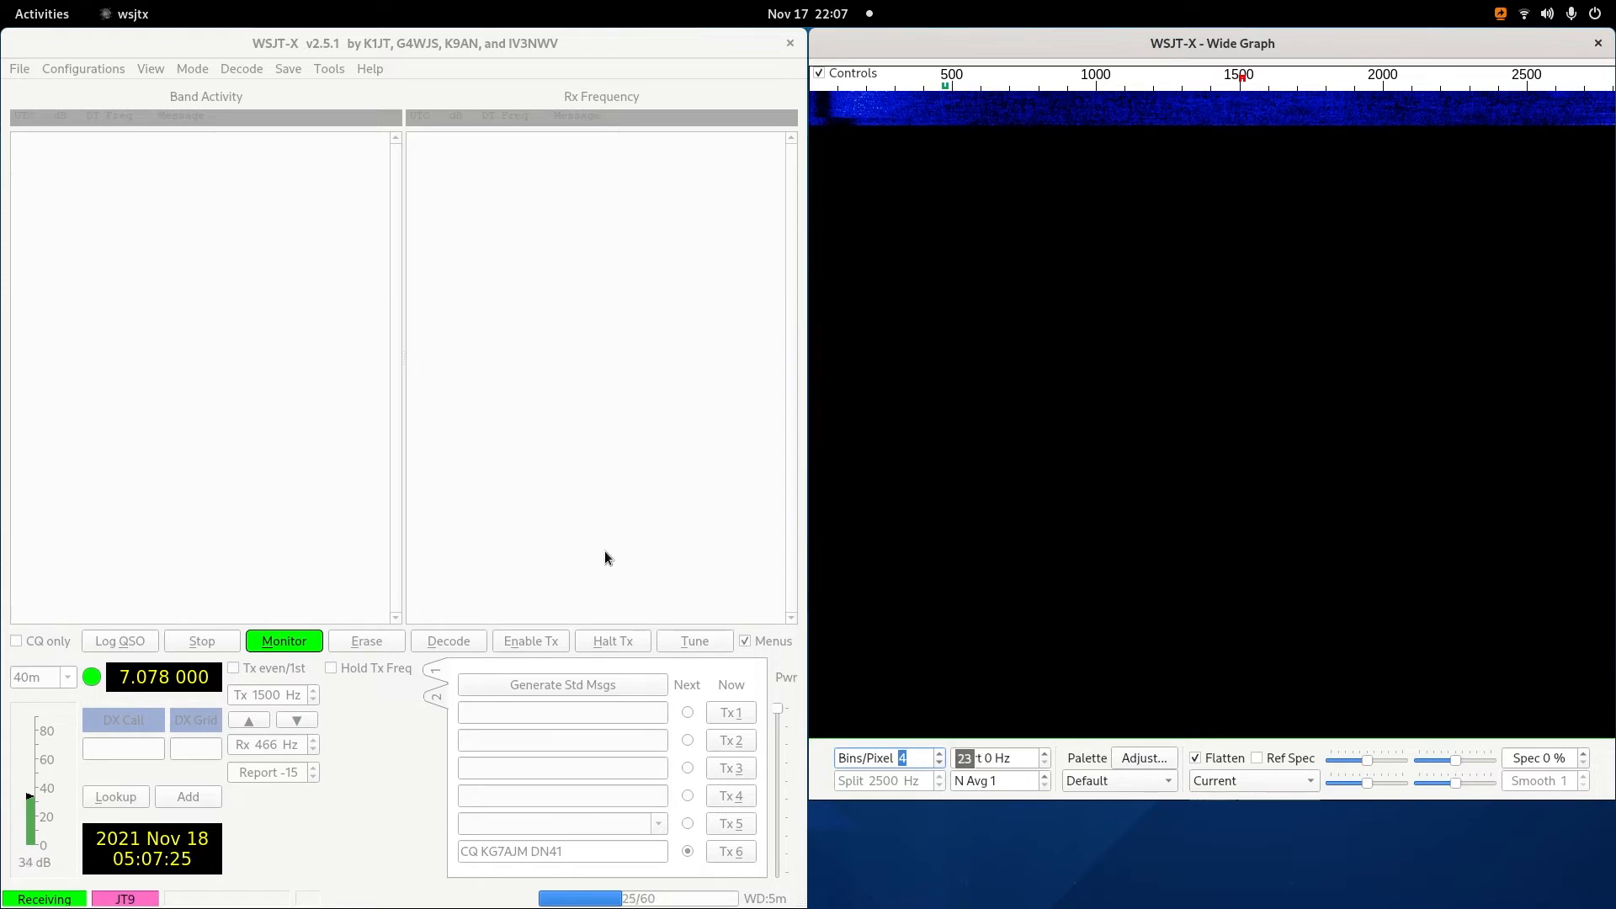
Switch the operating mode to FT8.
click(357, 827)
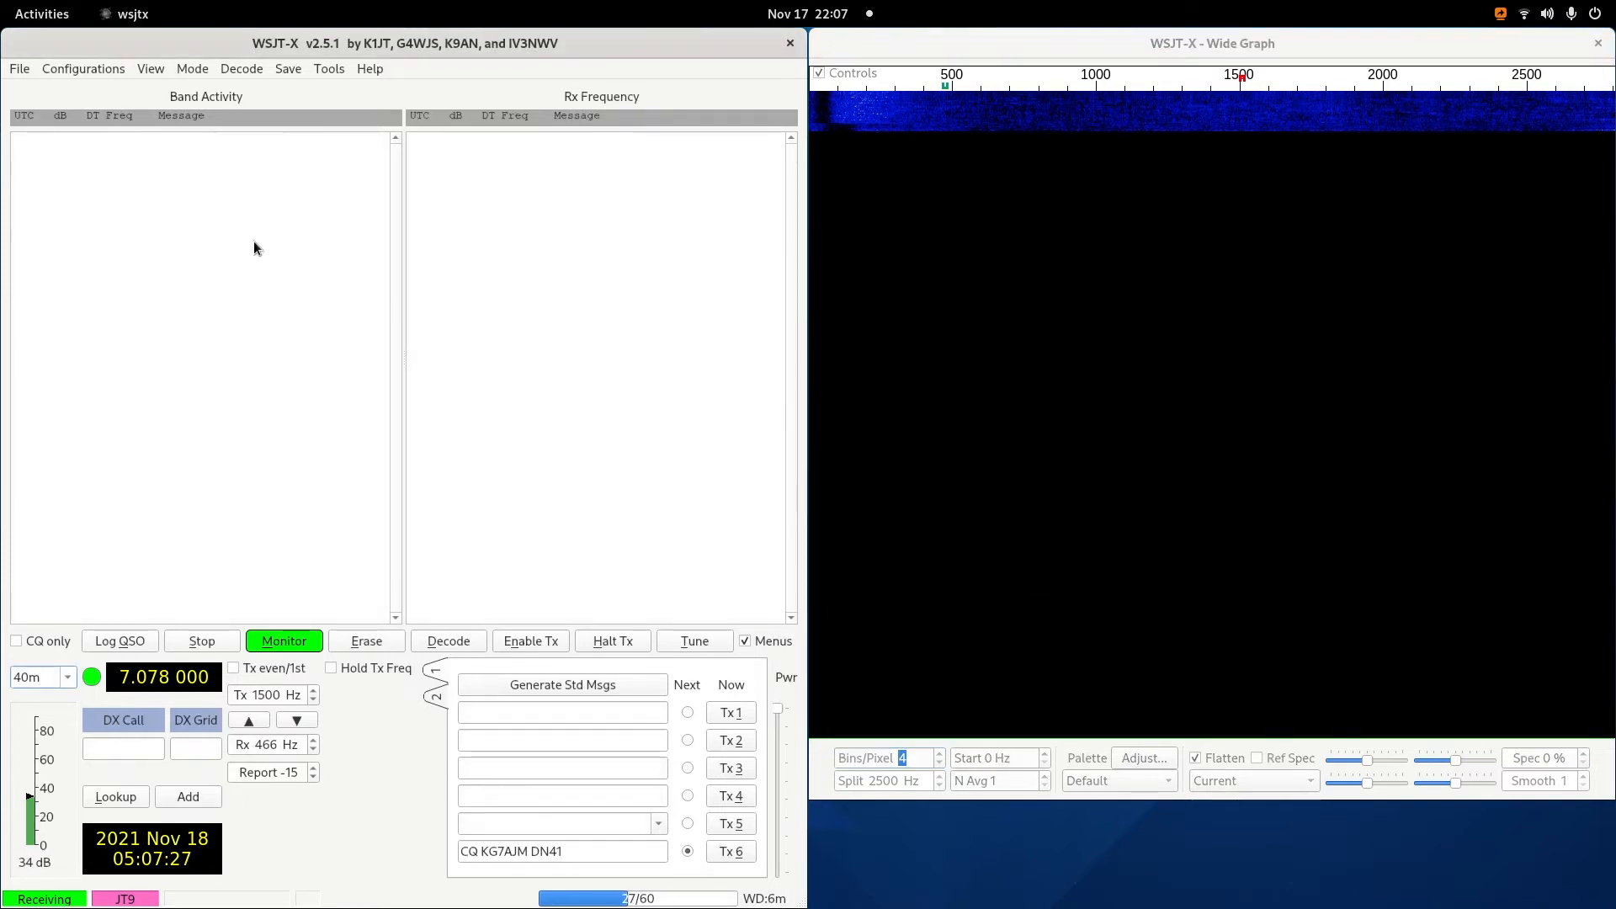
click(191, 71)
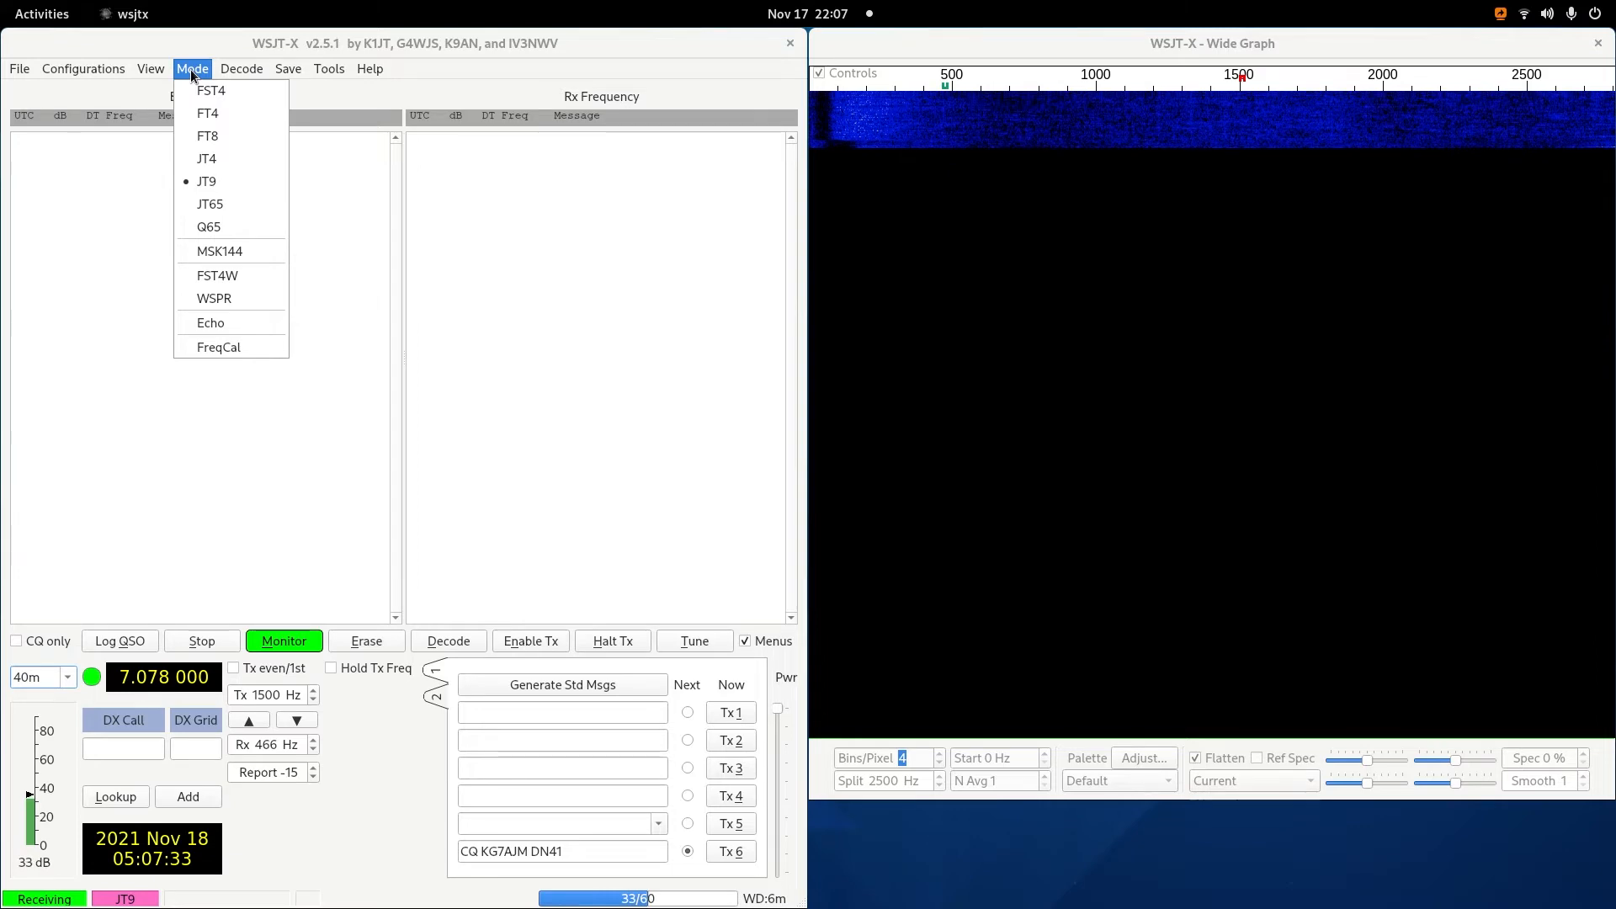
click(210, 136)
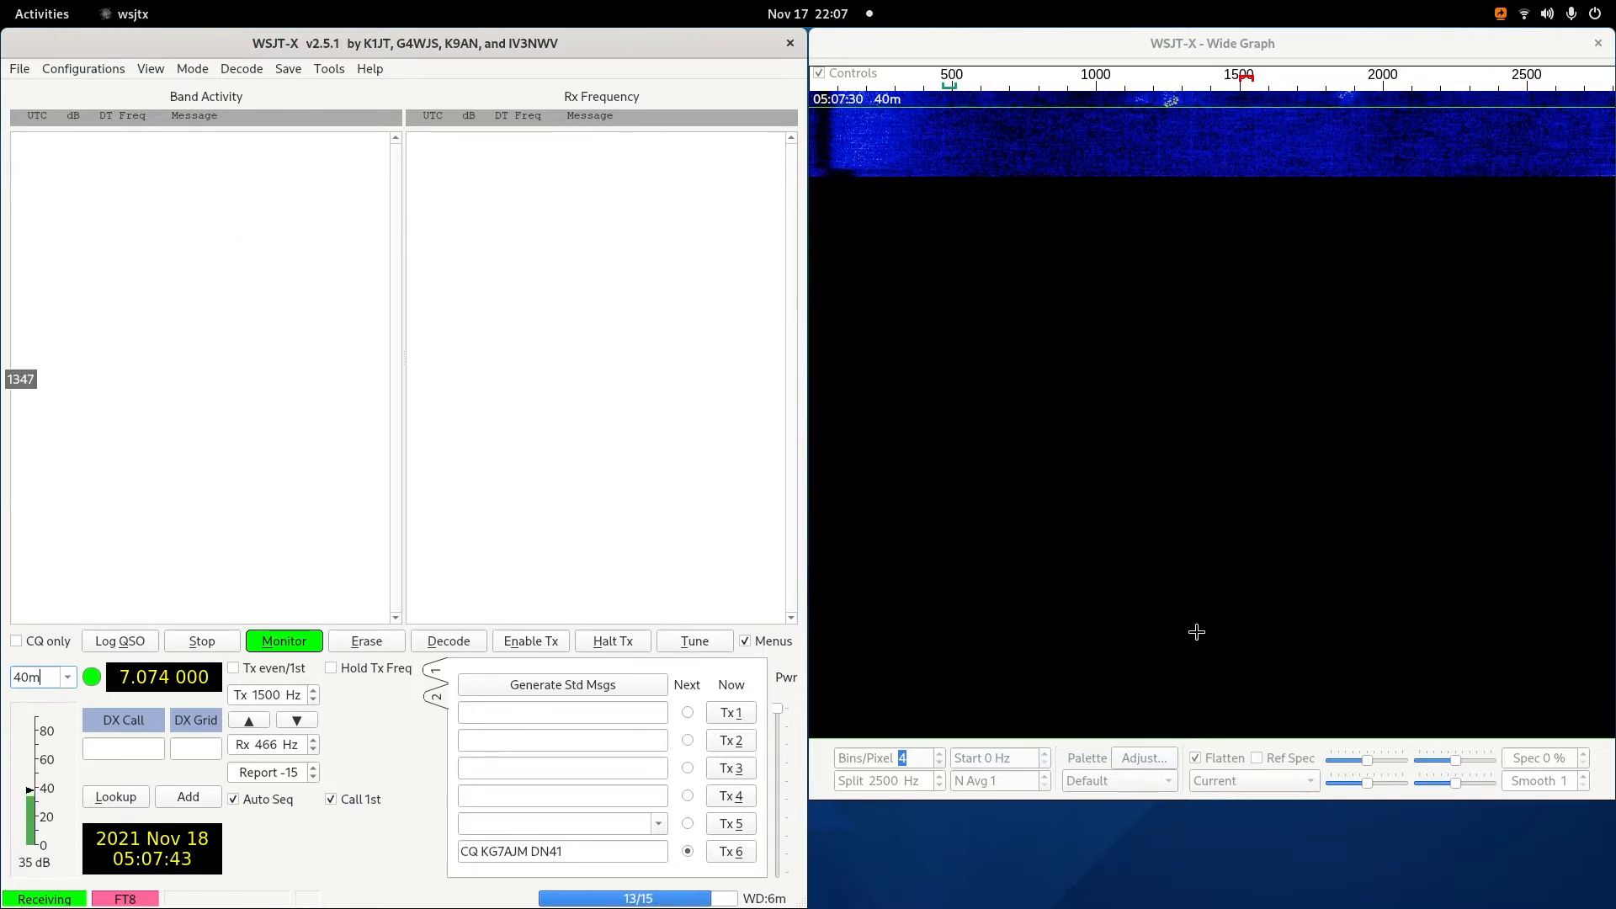
Change the Wide Graph waterfall palette to Sunburst.
click(1117, 767)
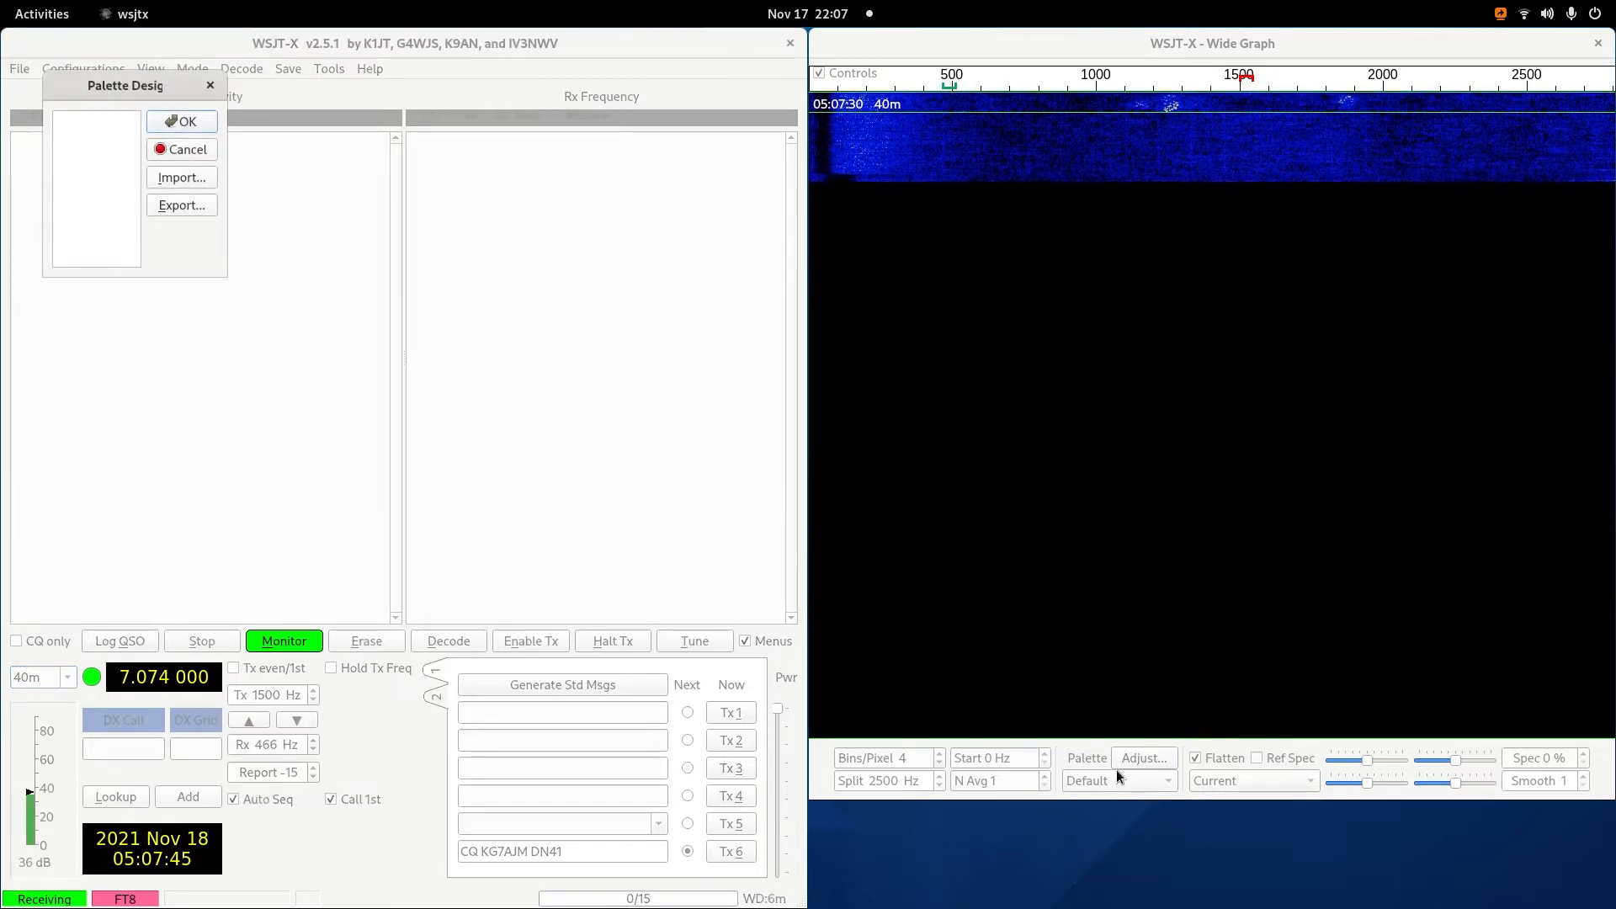
click(210, 85)
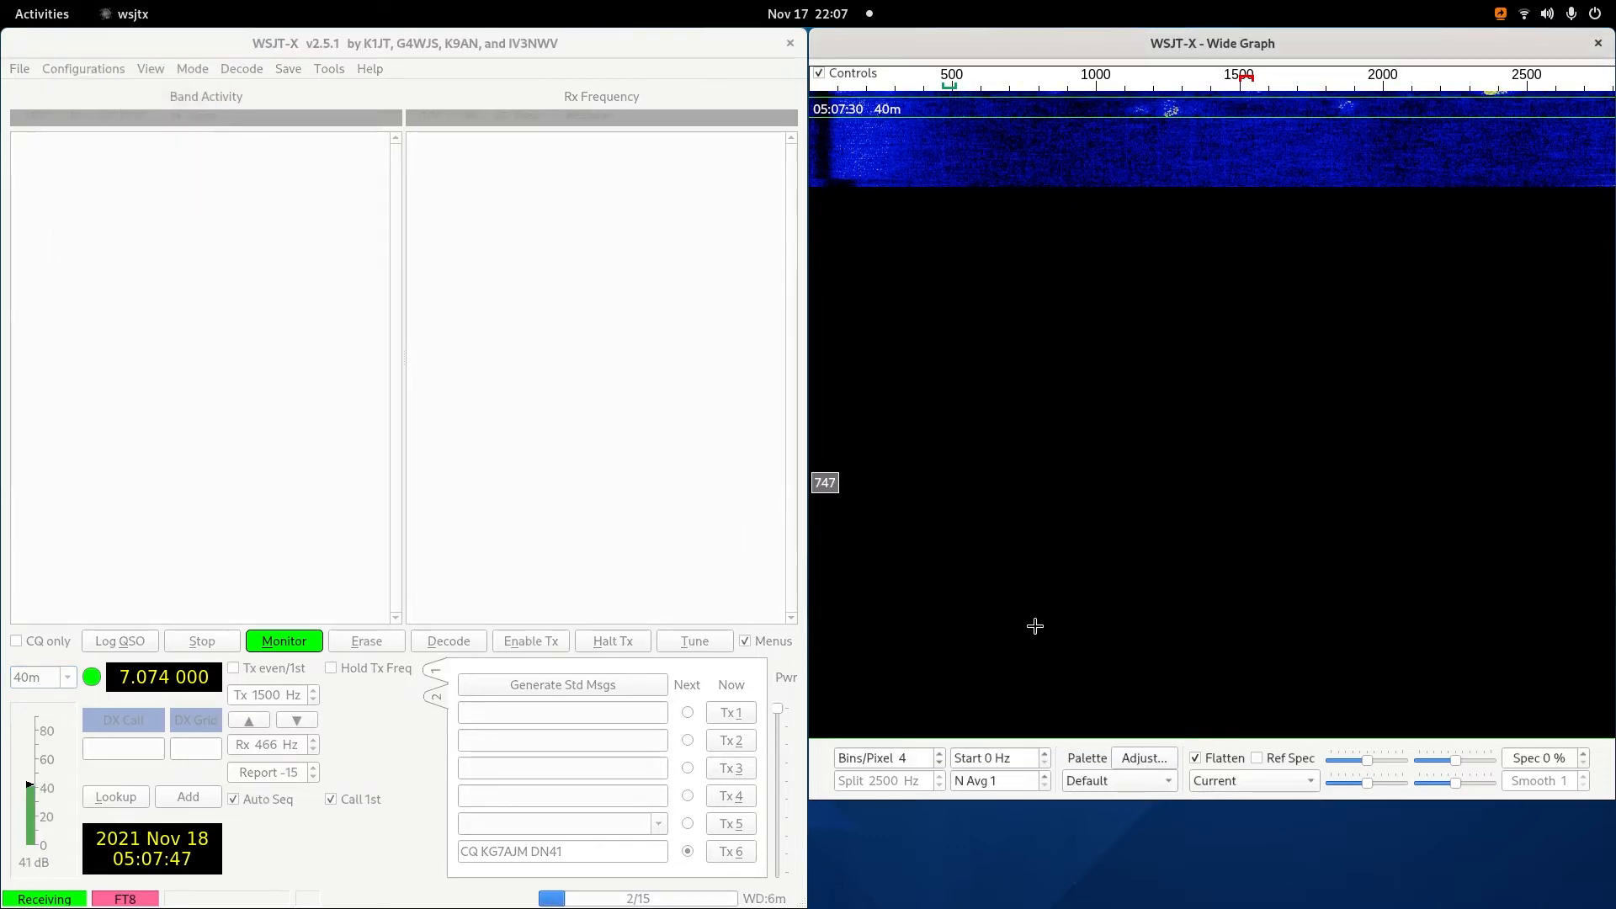
click(1130, 781)
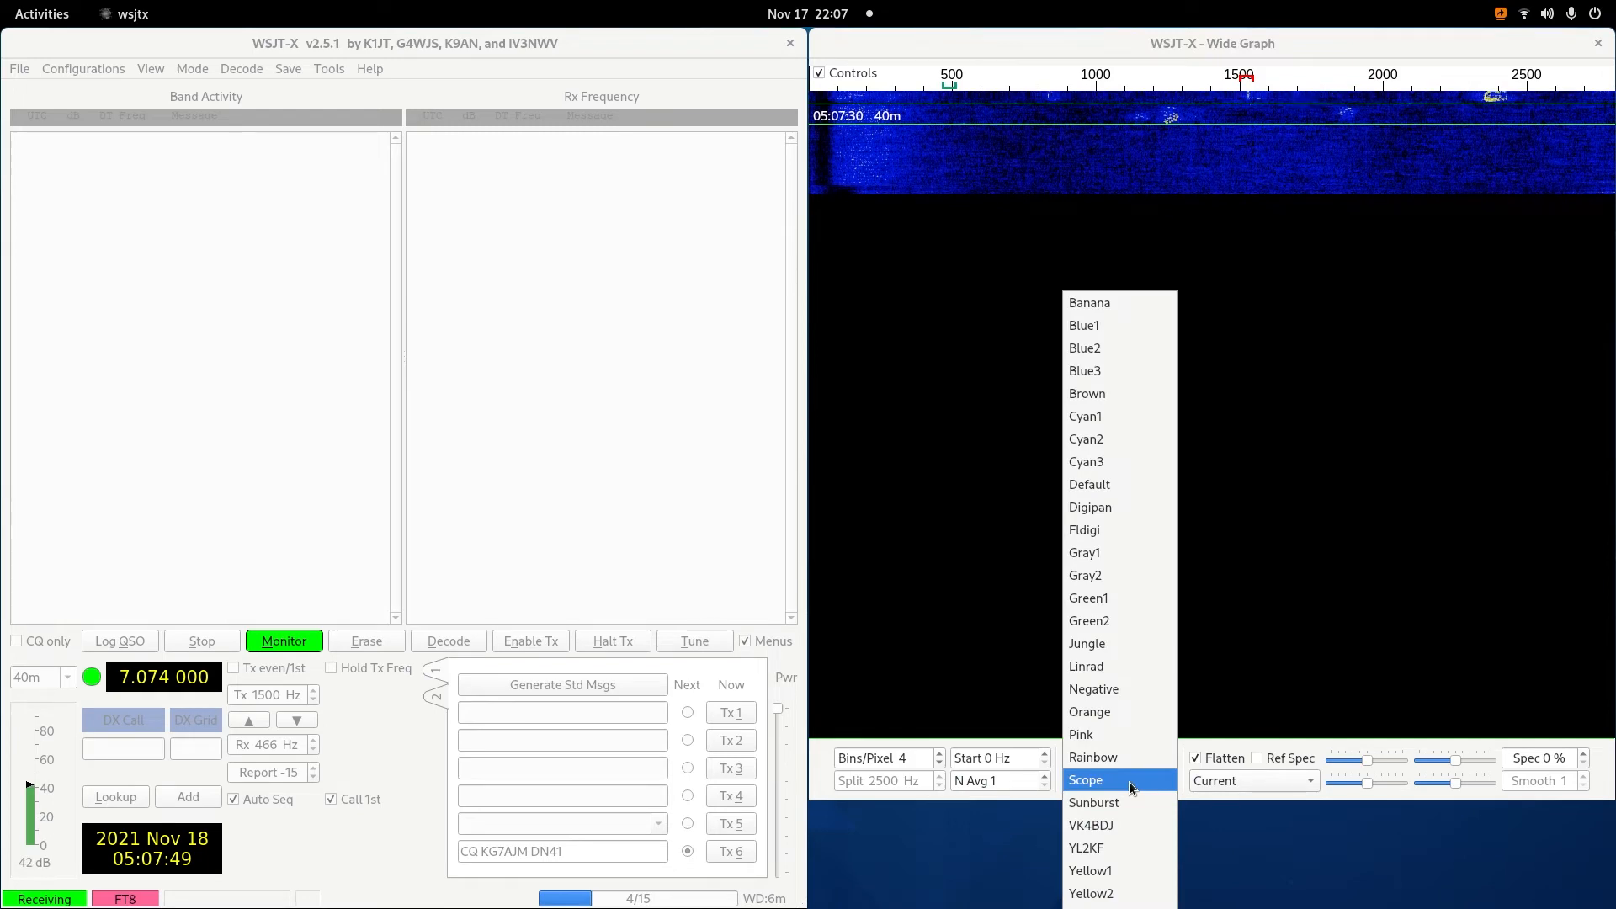
click(1120, 800)
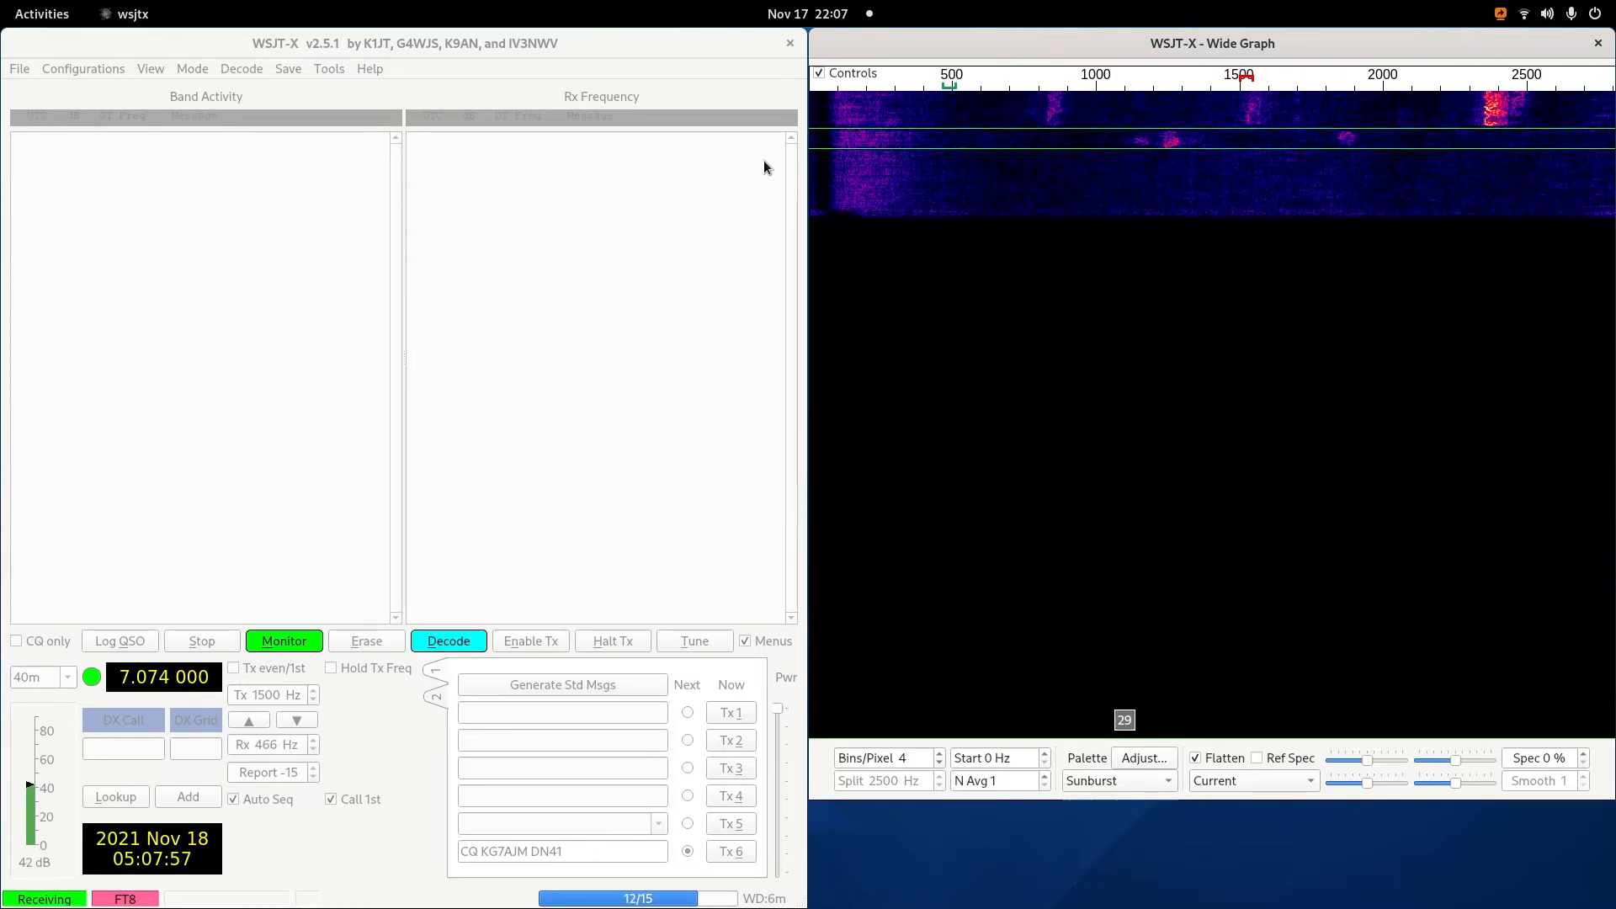
In the main window's general settings, set the application font to Source Code Pro Regular at size 12.
click(593, 44)
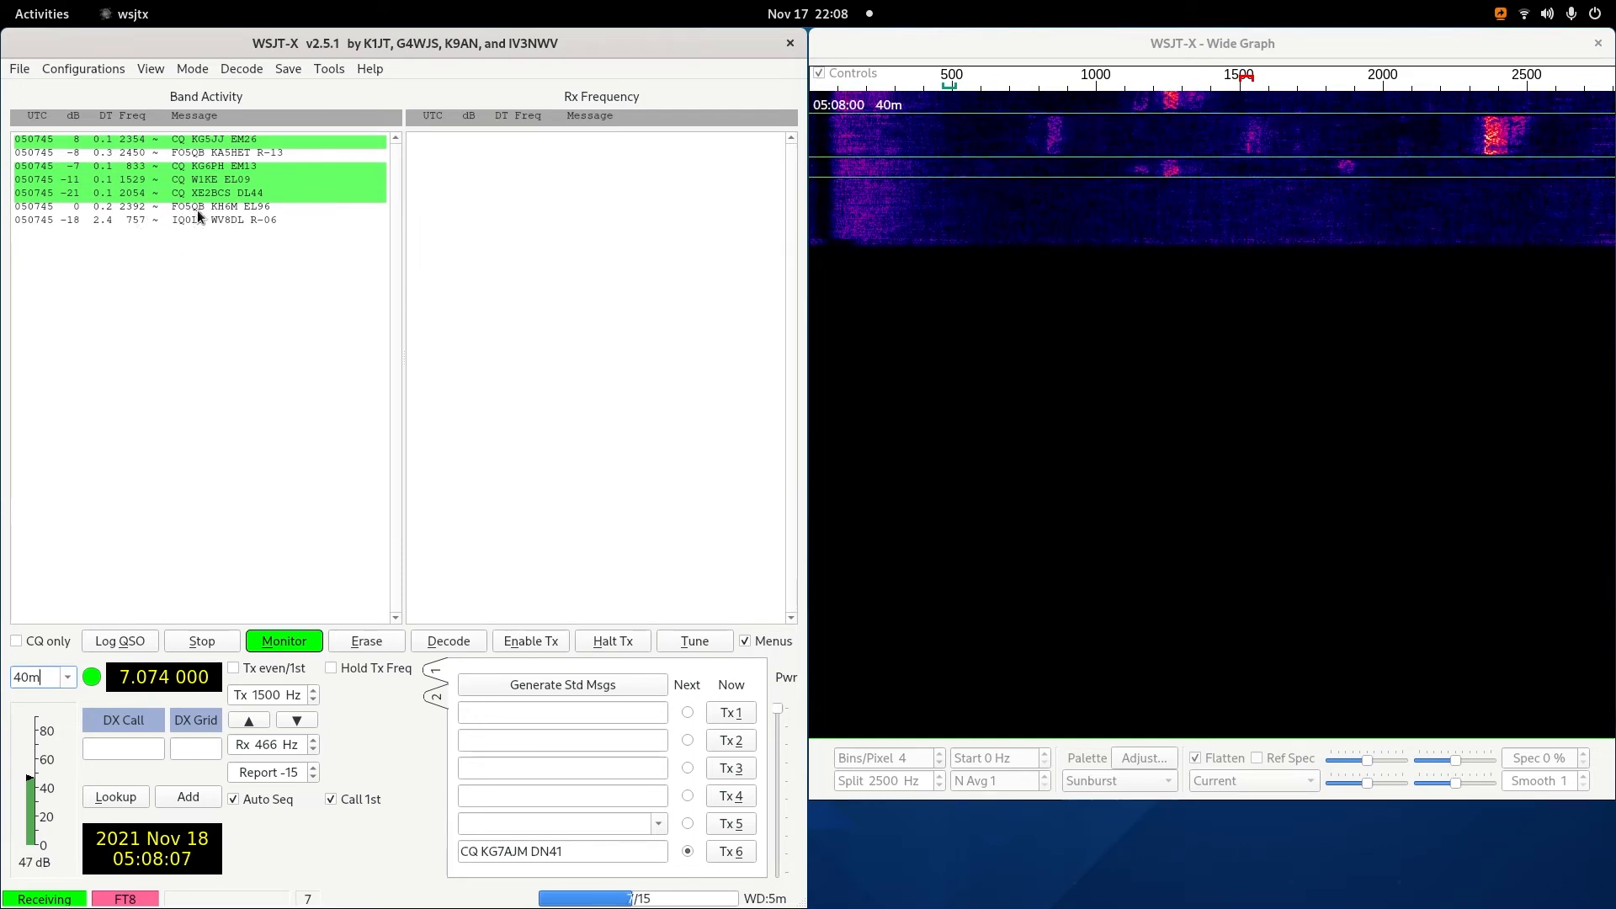
click(18, 72)
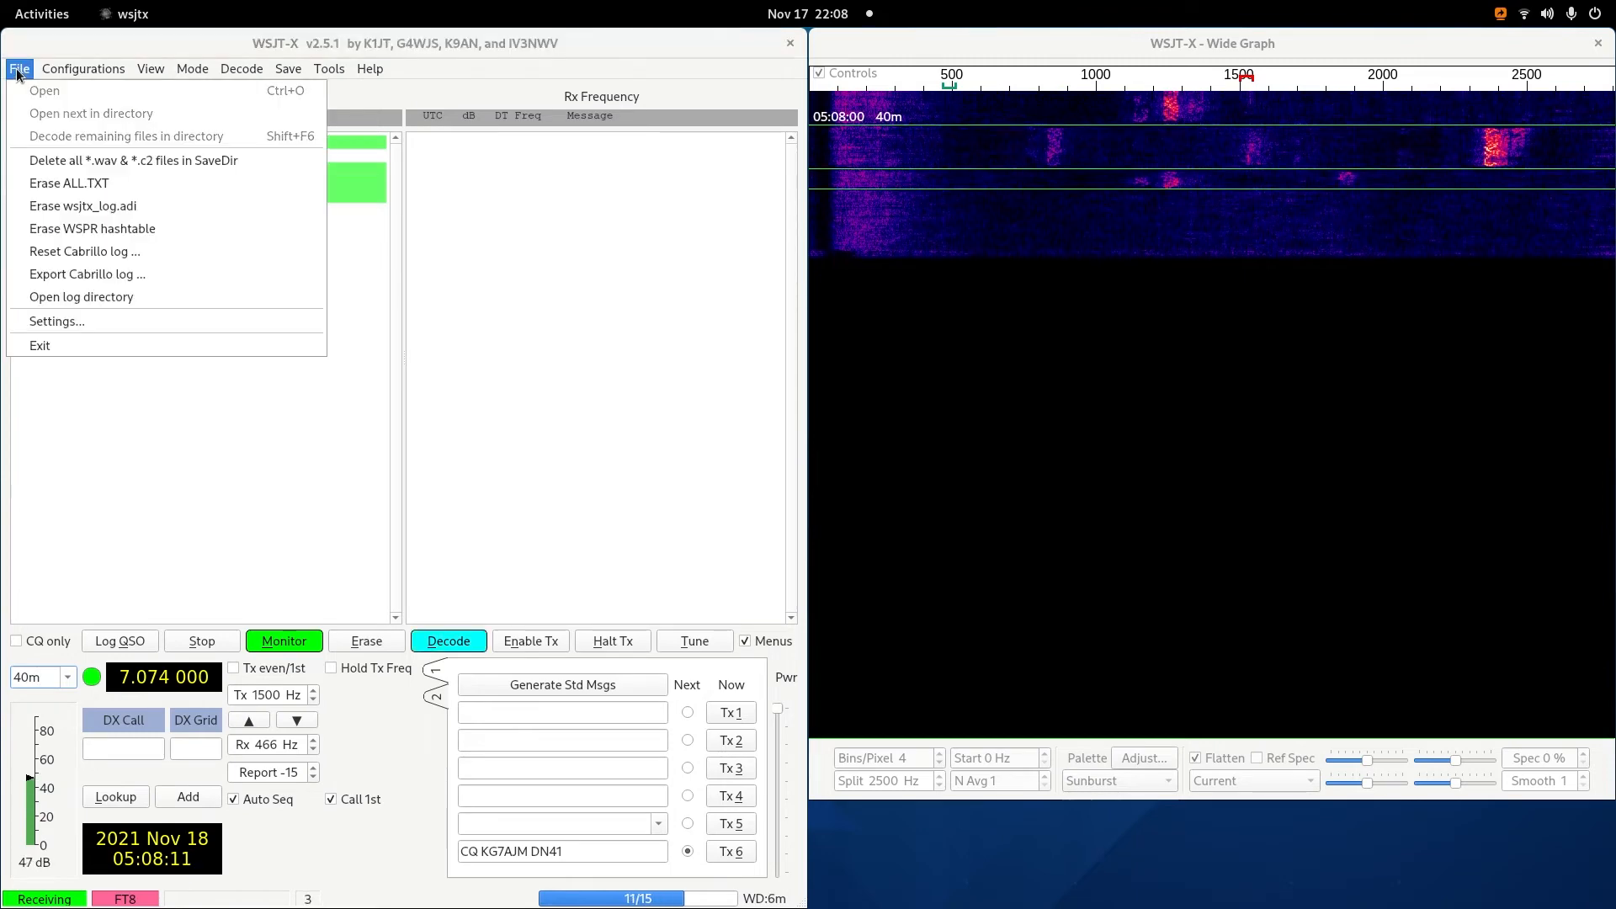
click(63, 317)
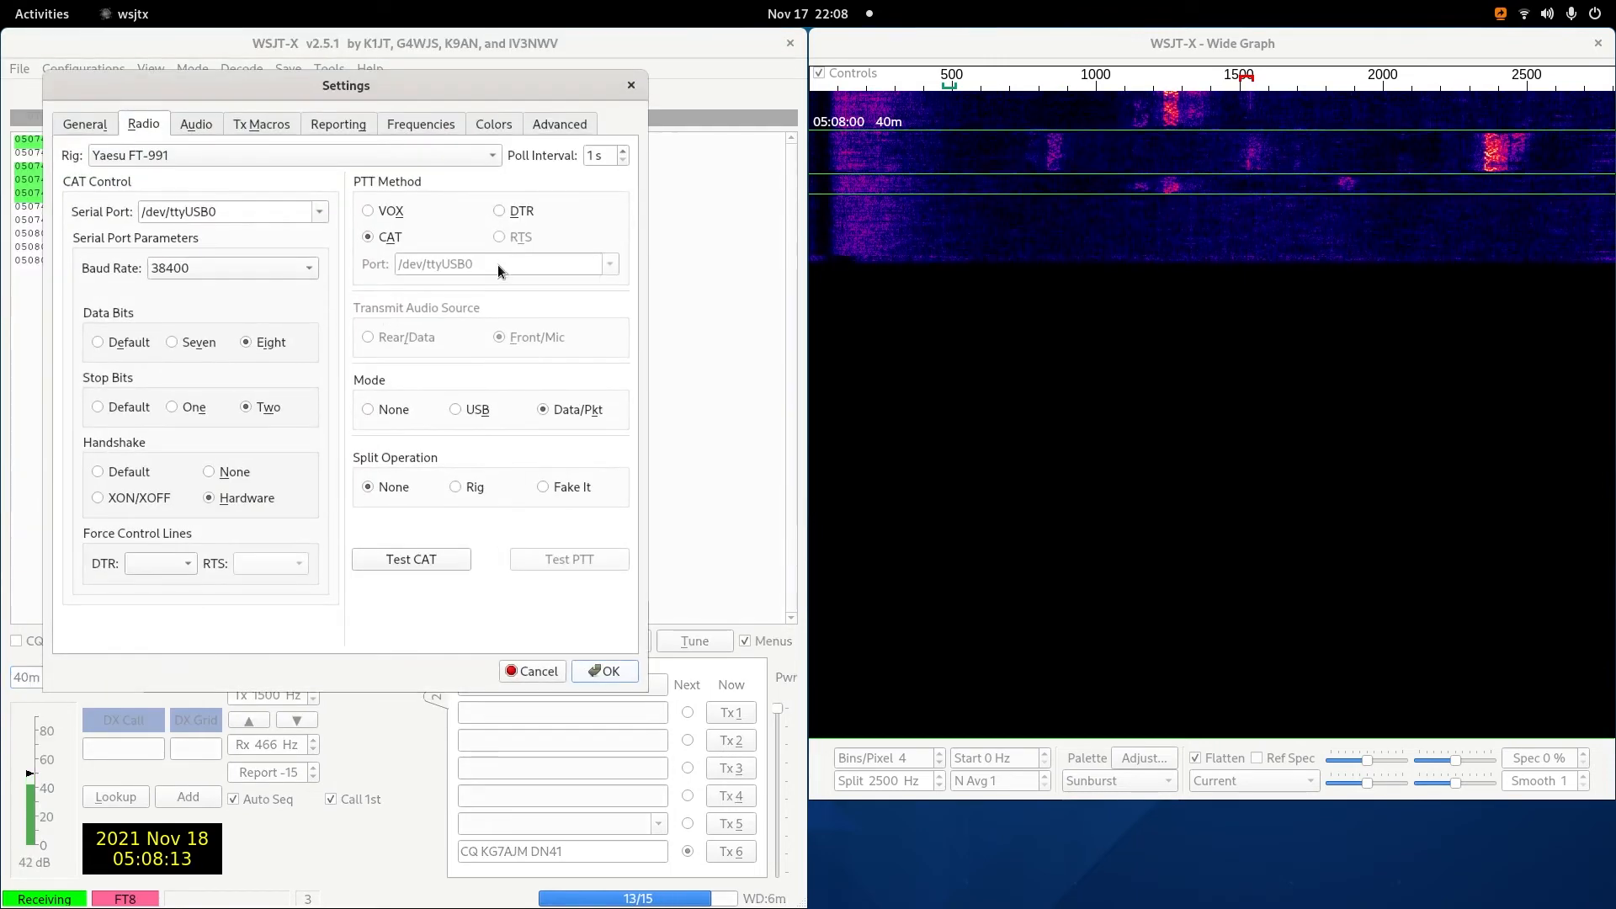
click(85, 124)
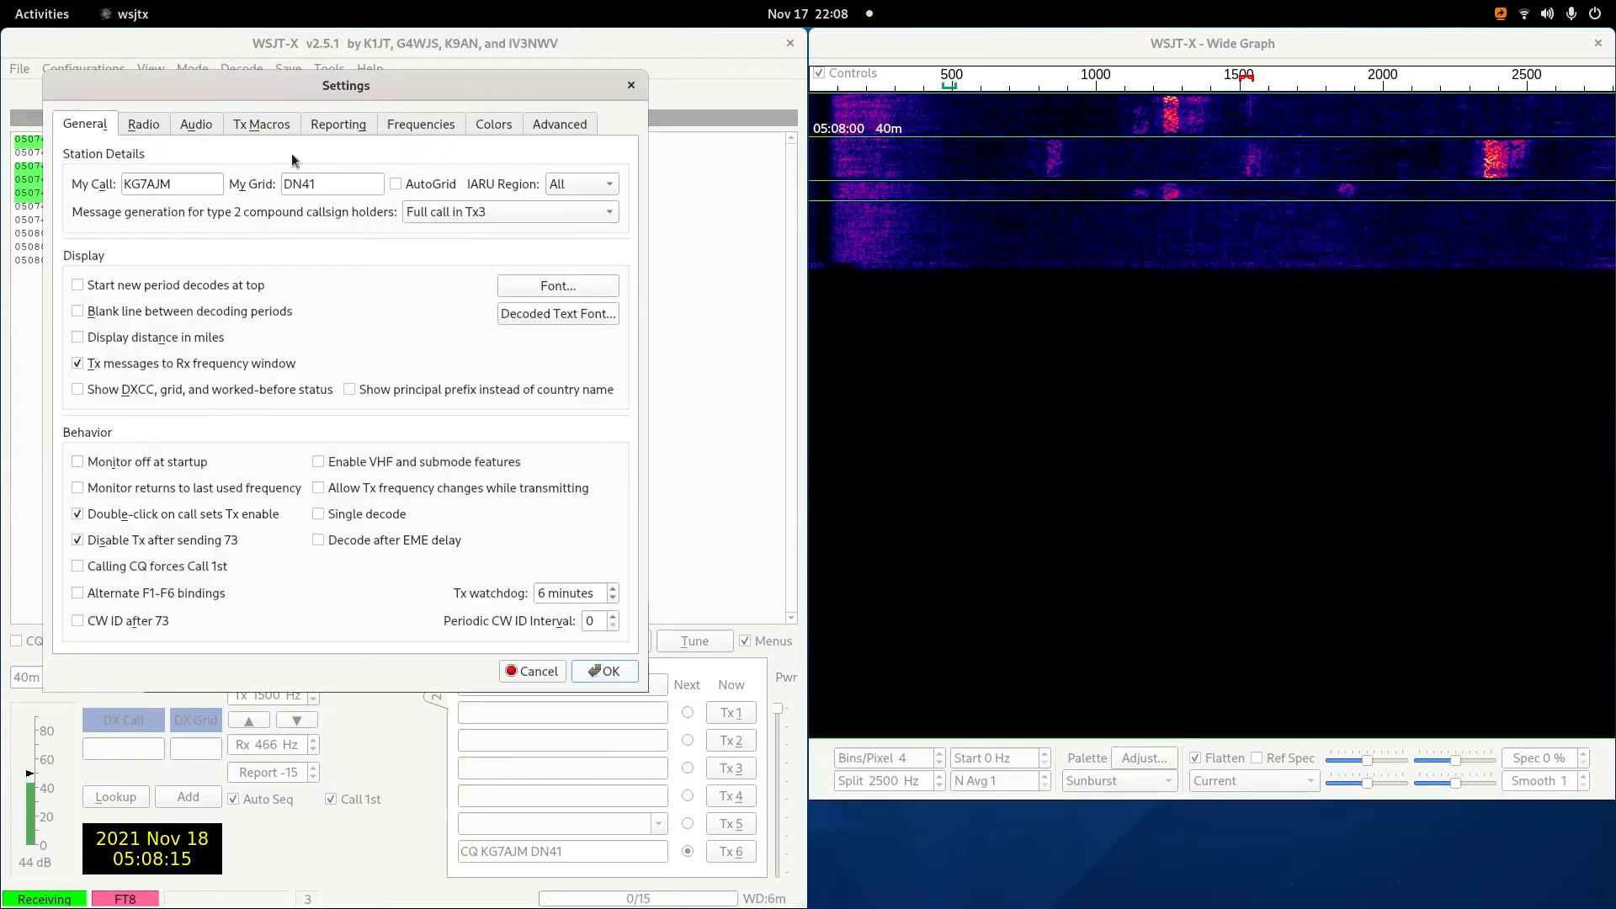
click(512, 281)
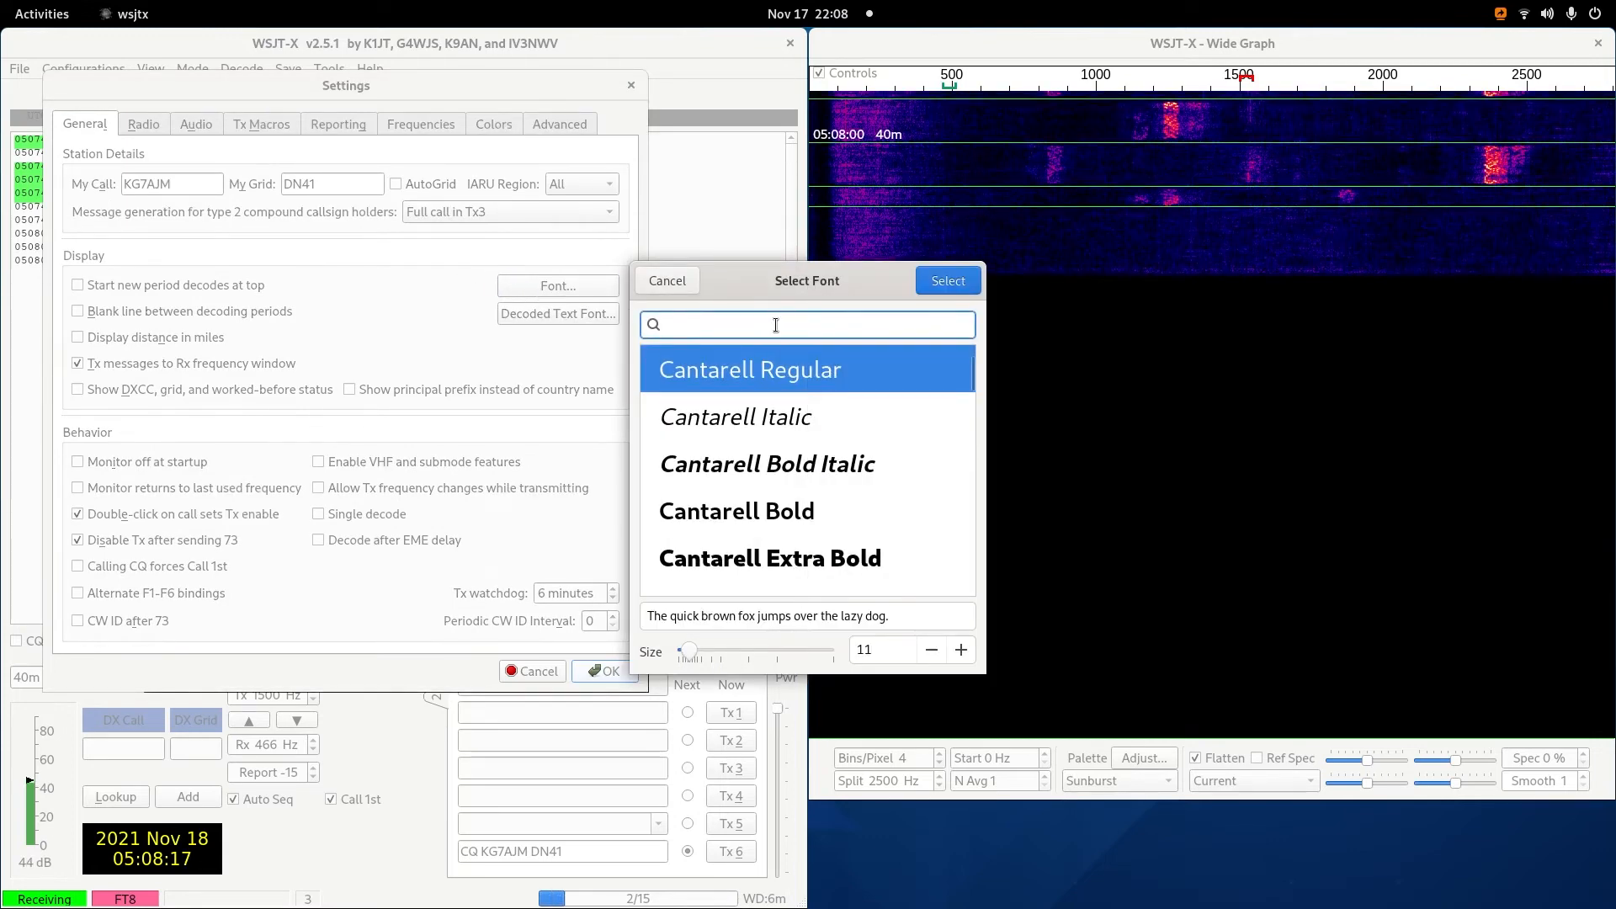
text(source)
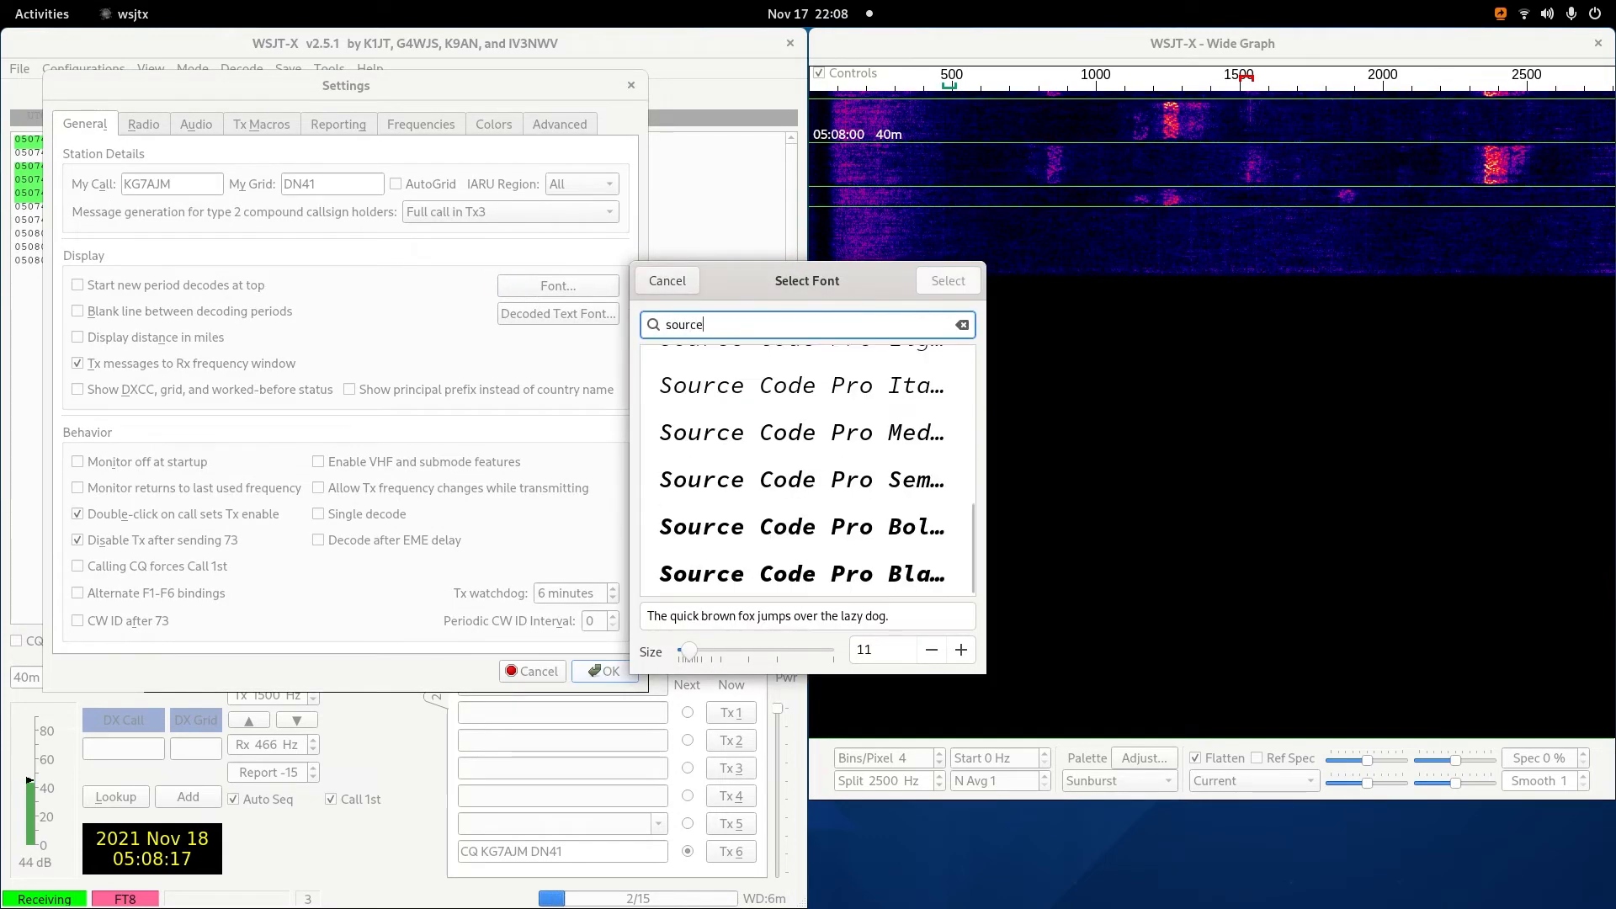
scroll(909, 498, up, 3)
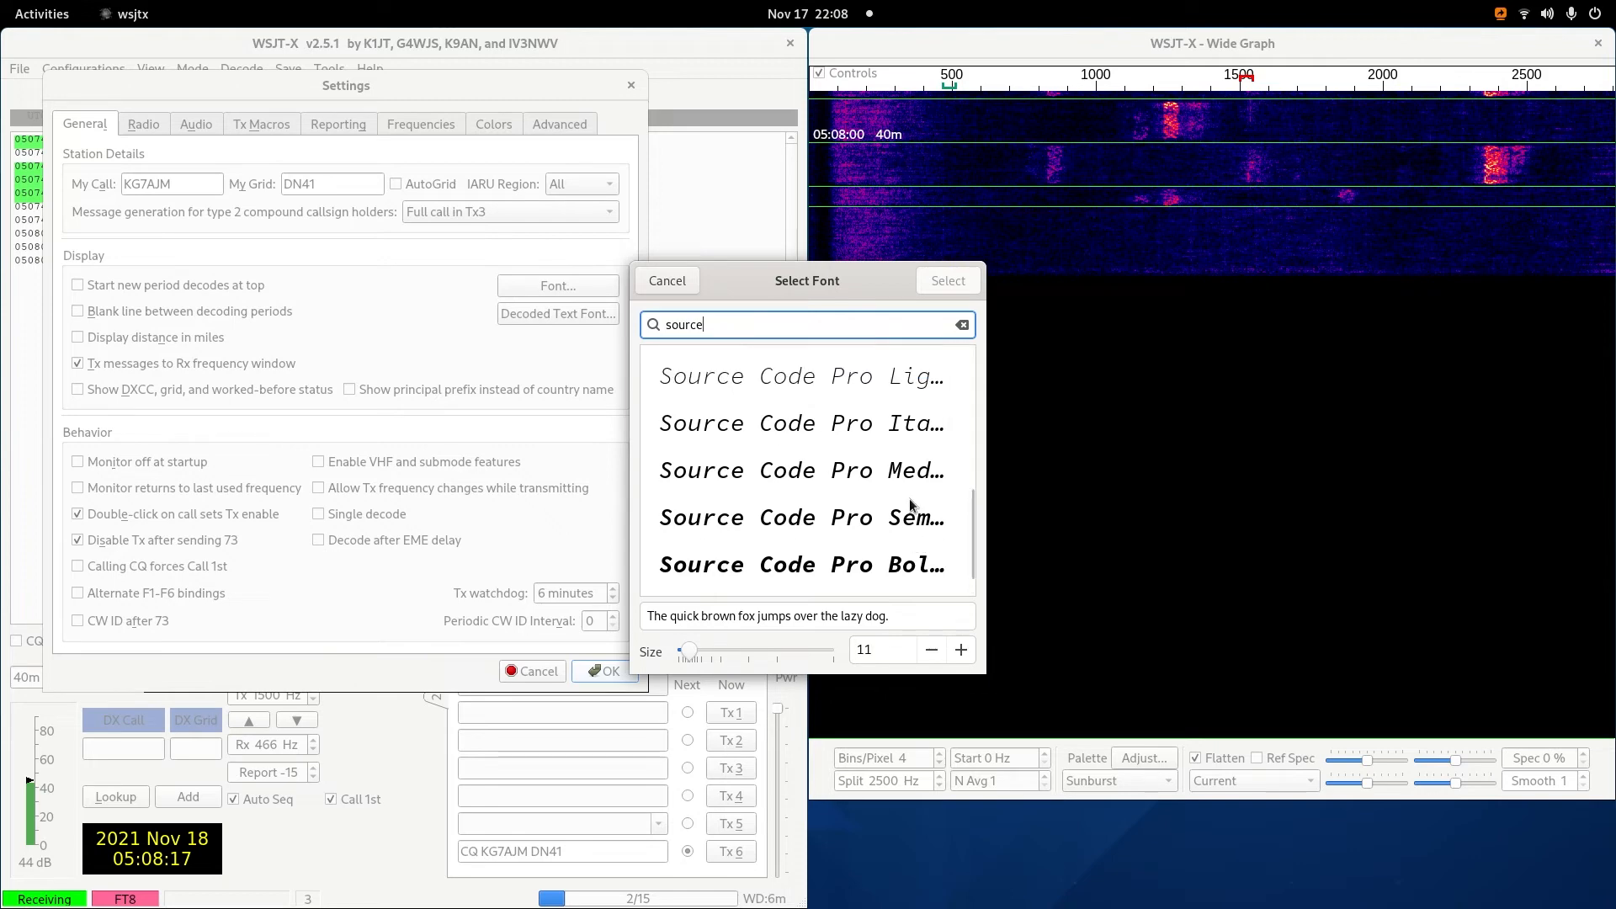
scroll(906, 504, up, 4)
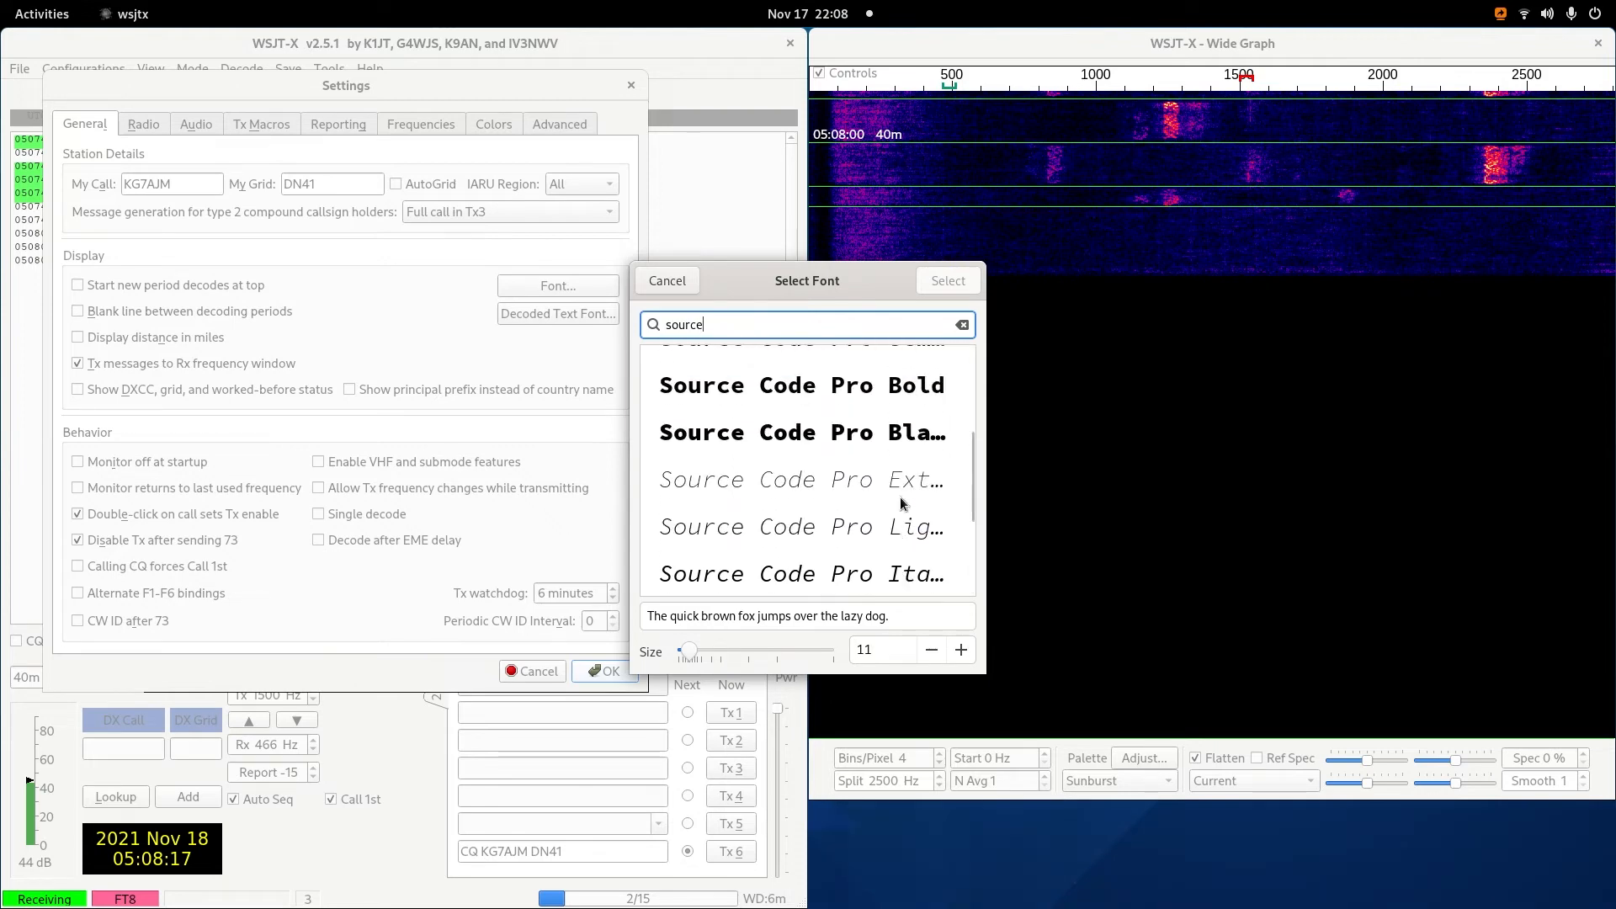
click(848, 363)
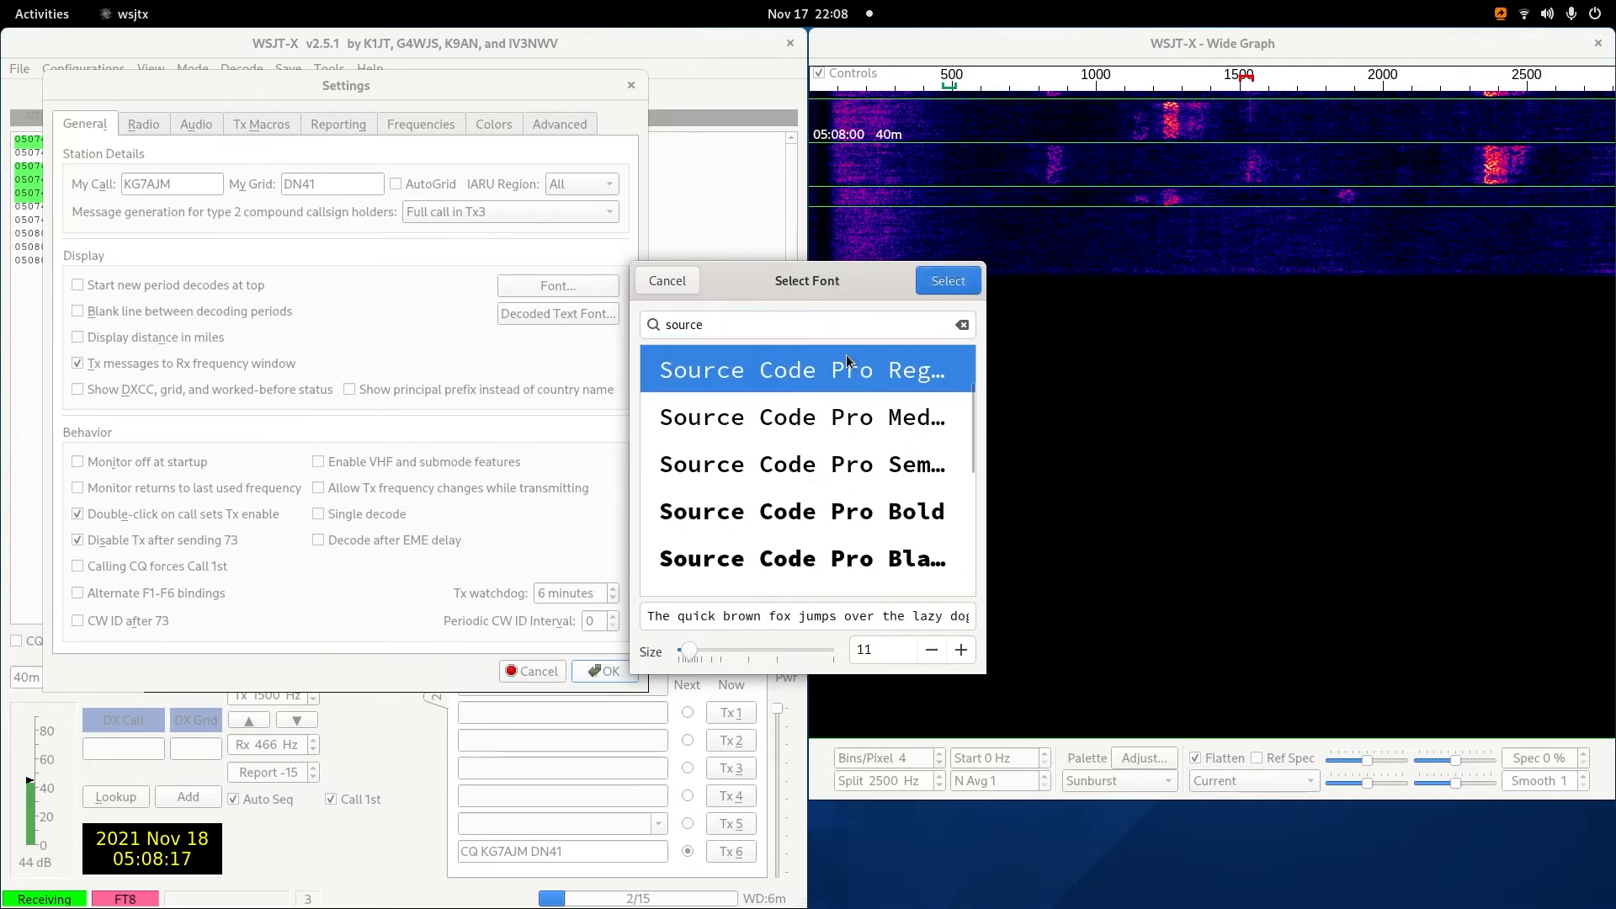
click(960, 650)
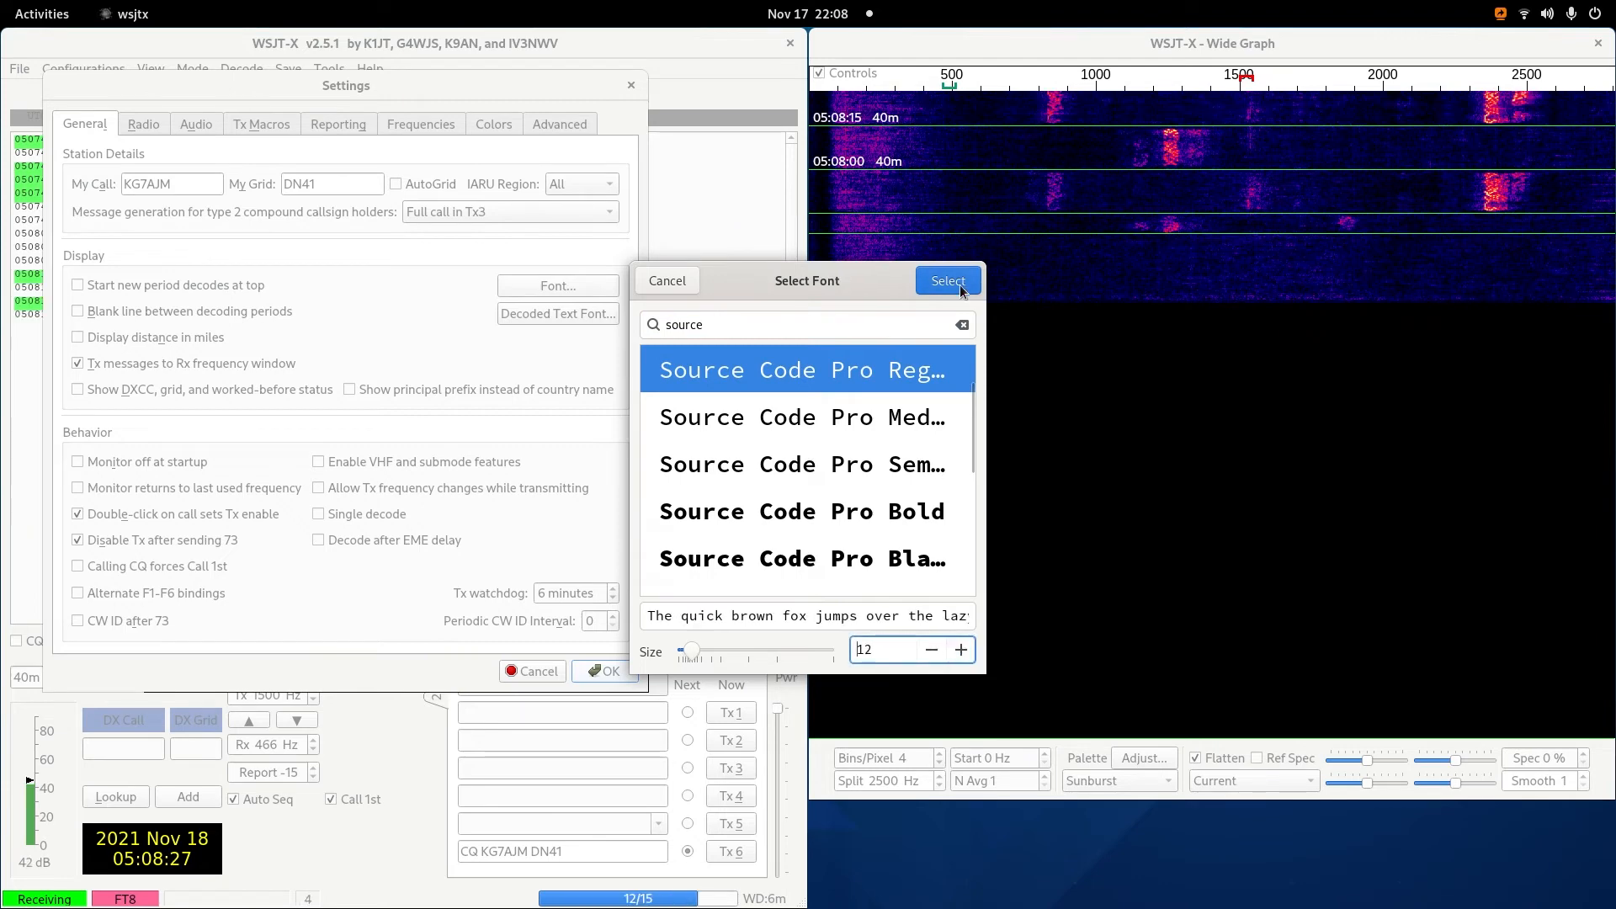
click(952, 285)
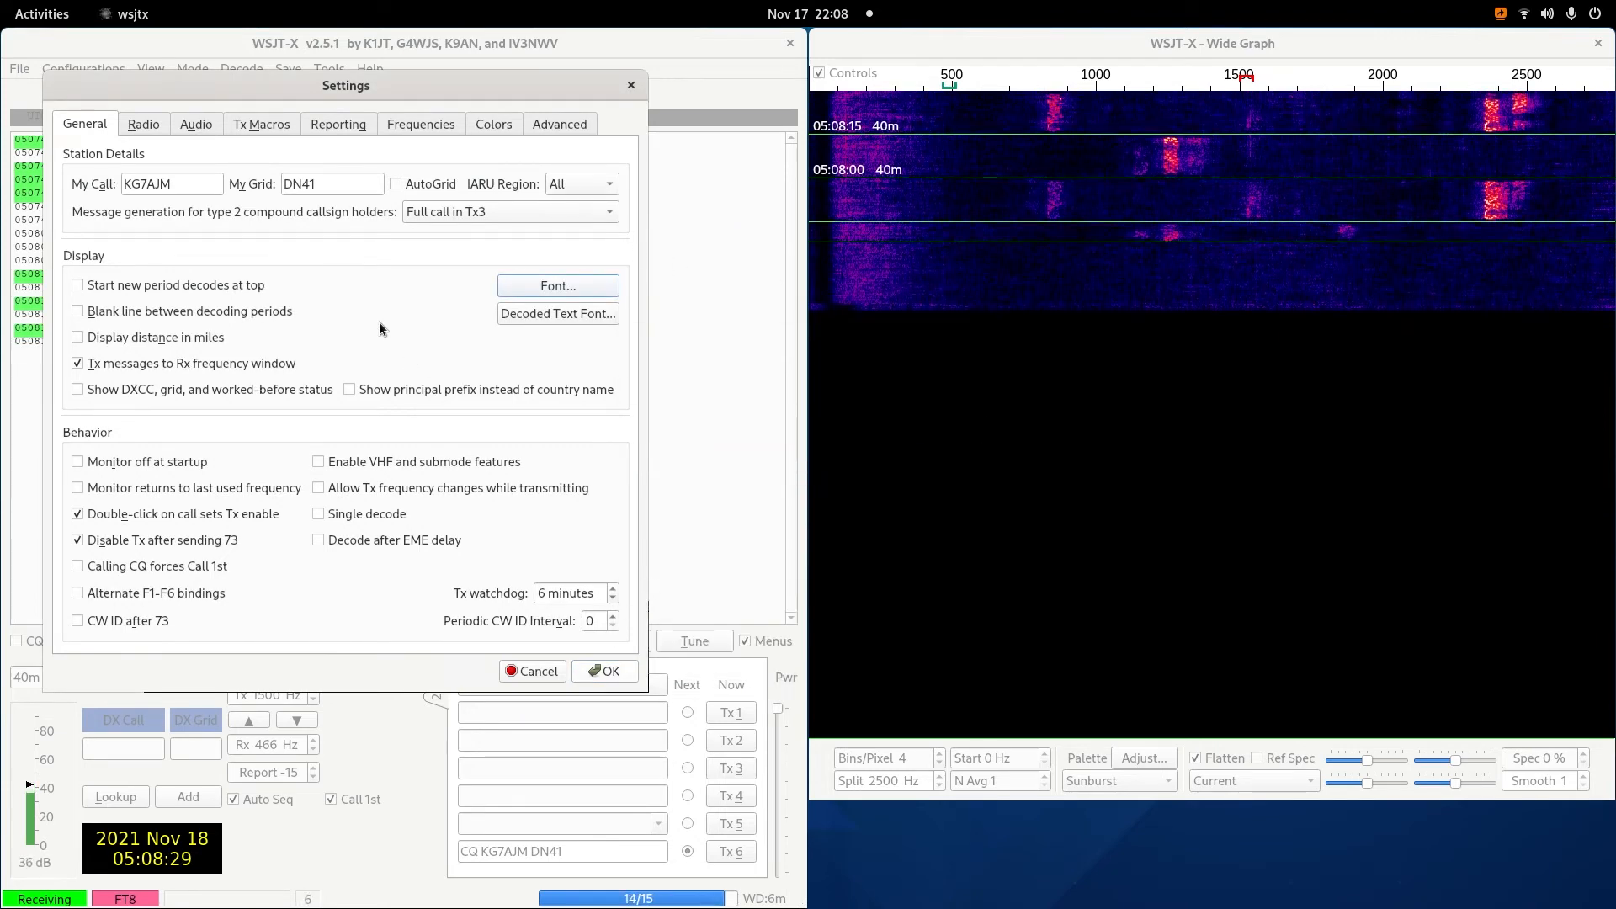
Set the decoded text font to Source Code Pro Regular and accept the settings.
click(553, 315)
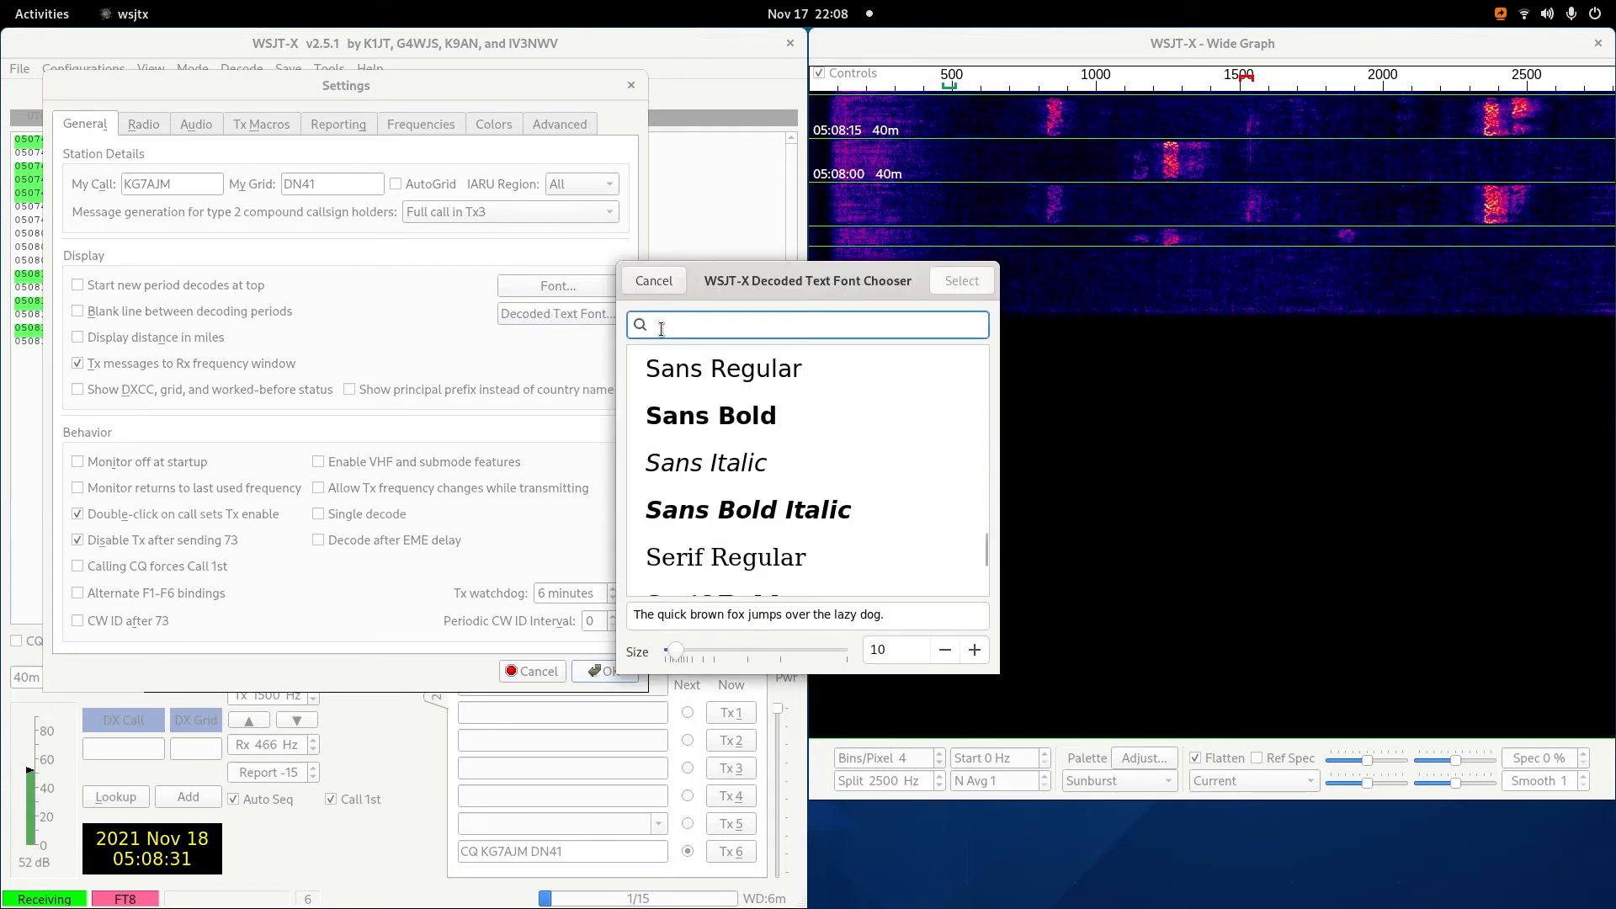
text(sour)
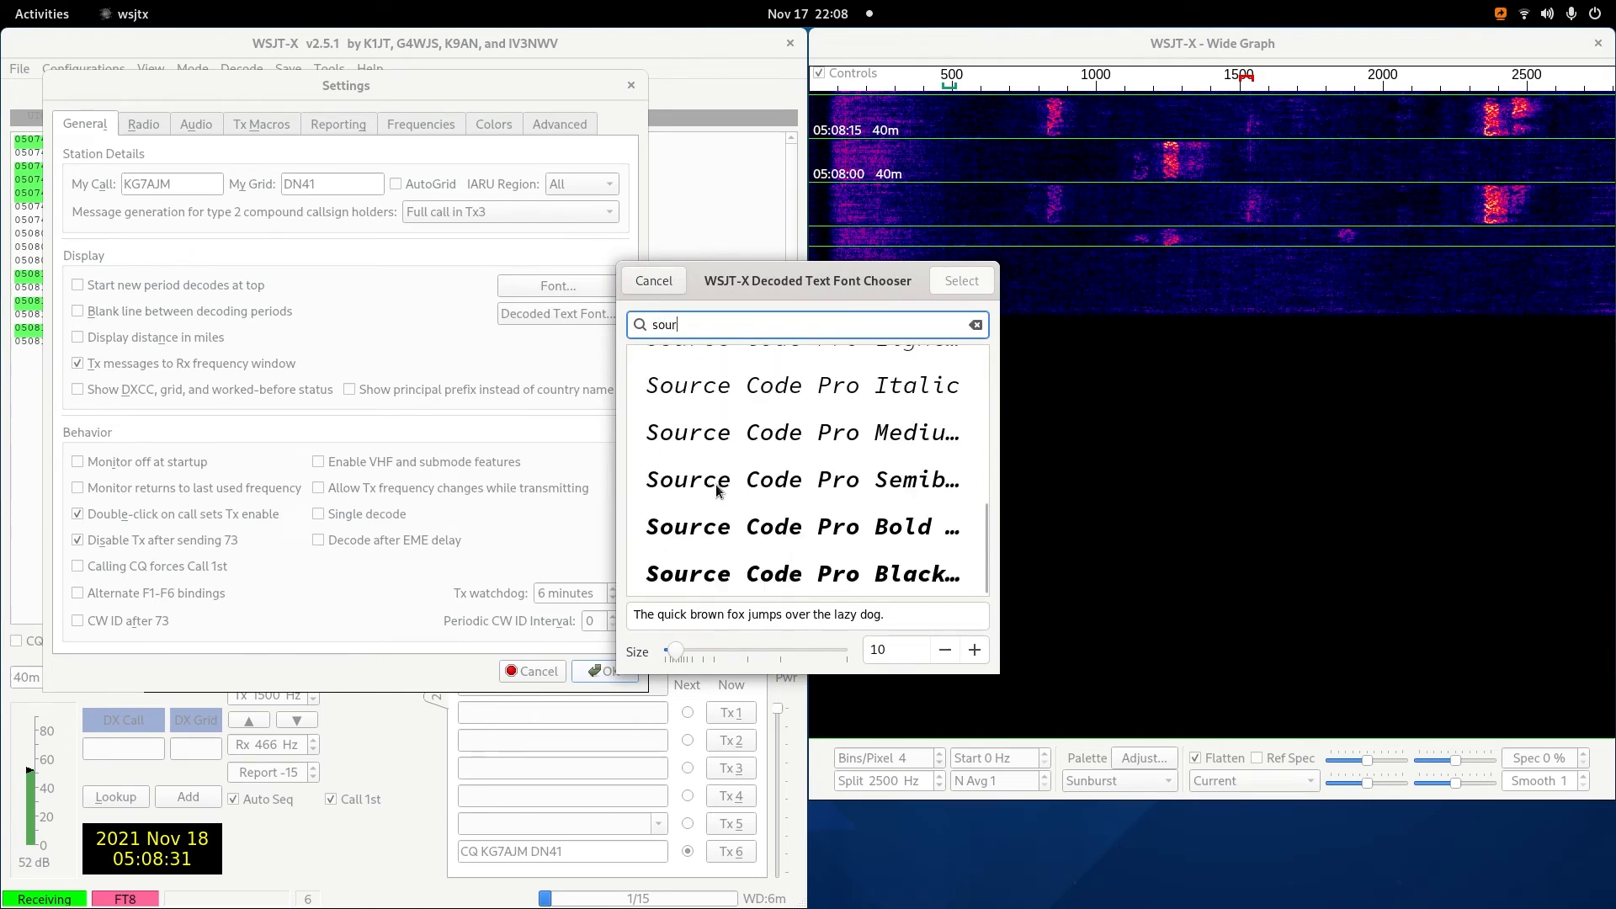
scroll(717, 491, up, 5)
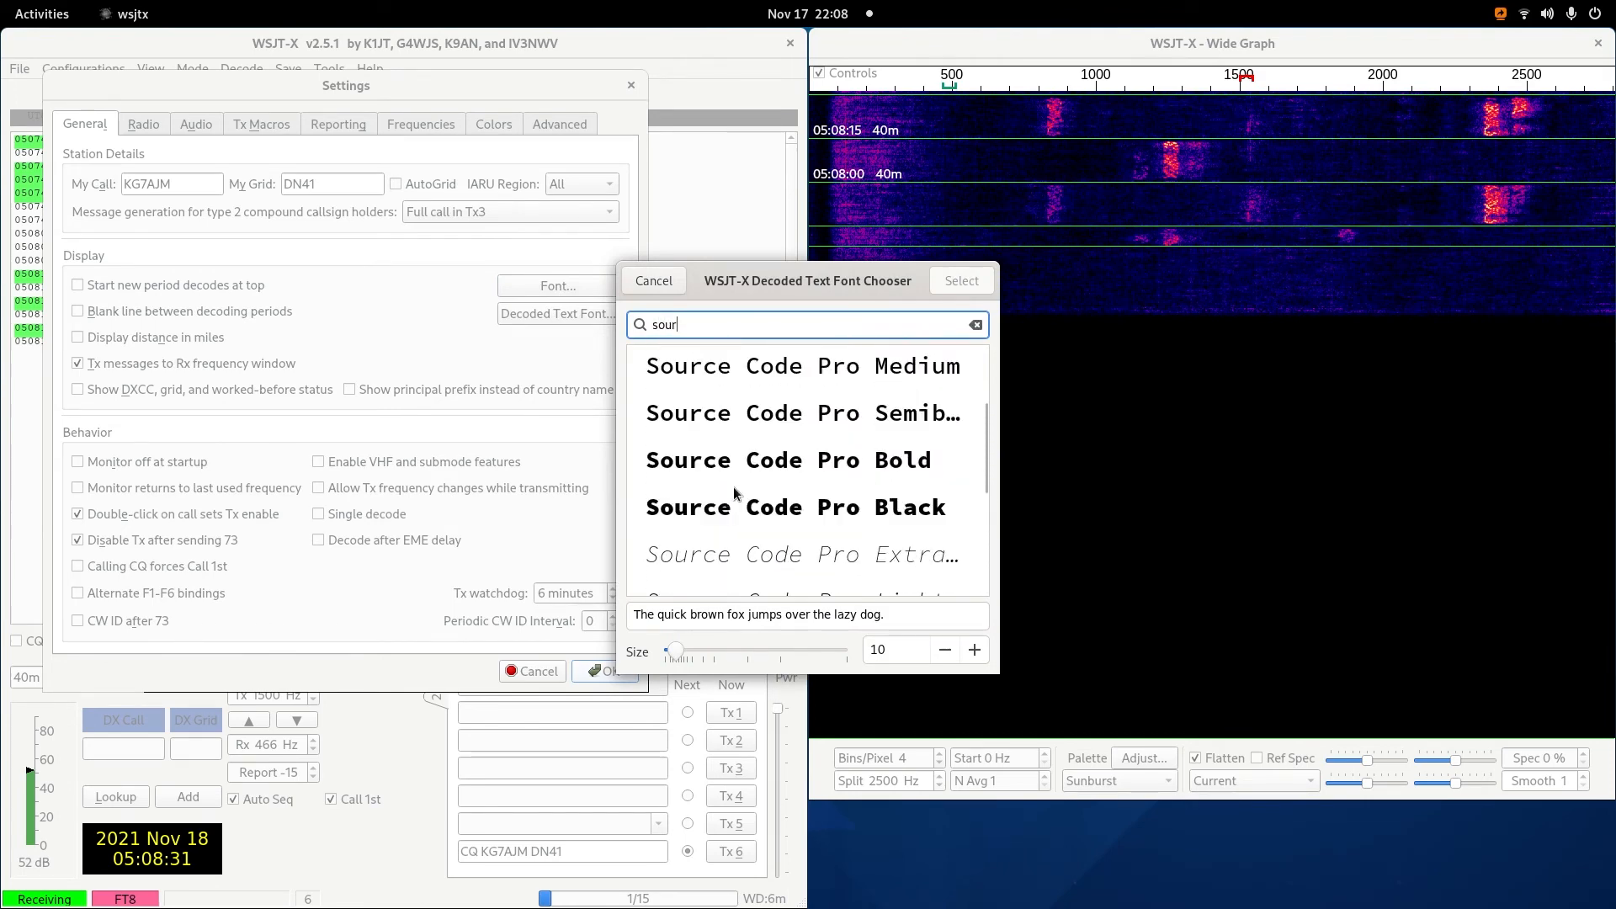
scroll(735, 492, up, 2)
click(779, 397)
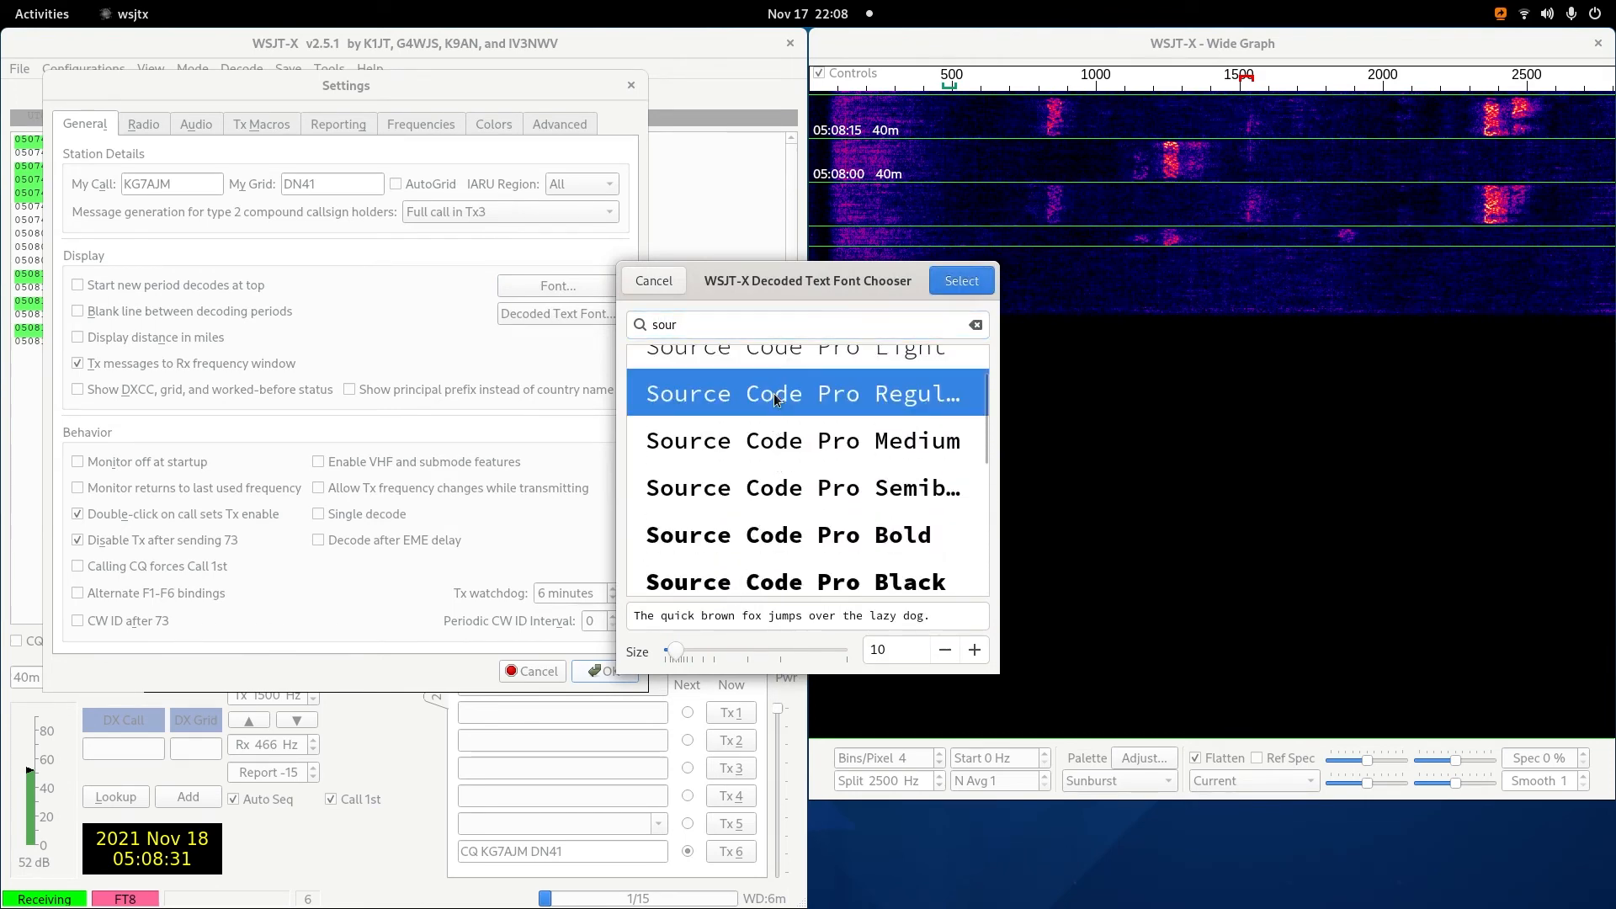
click(942, 289)
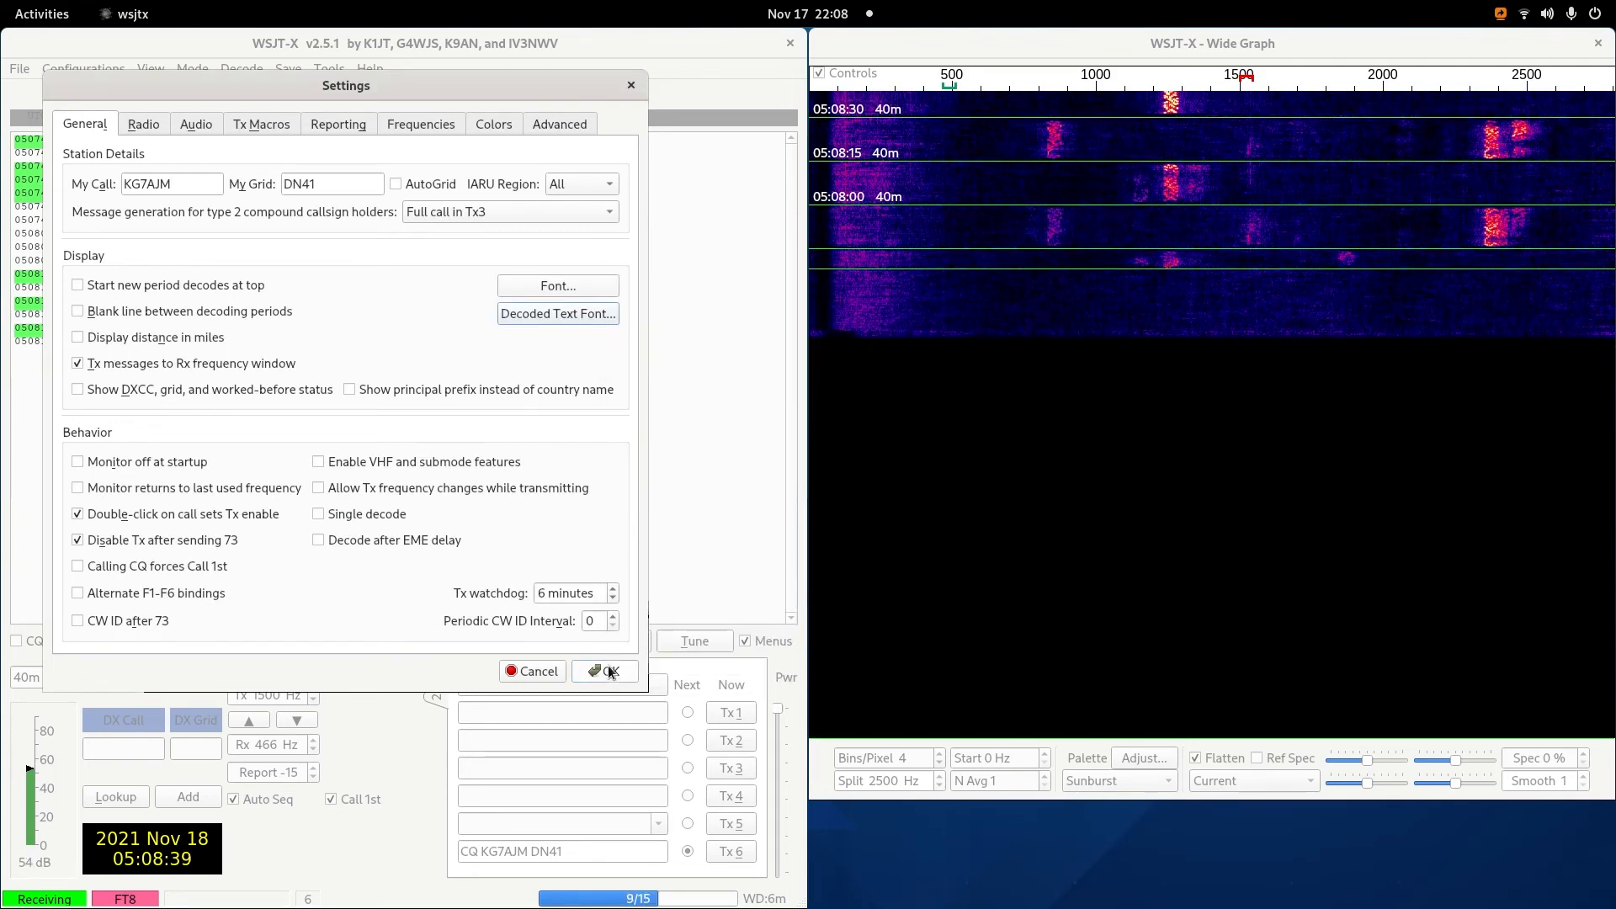
click(610, 671)
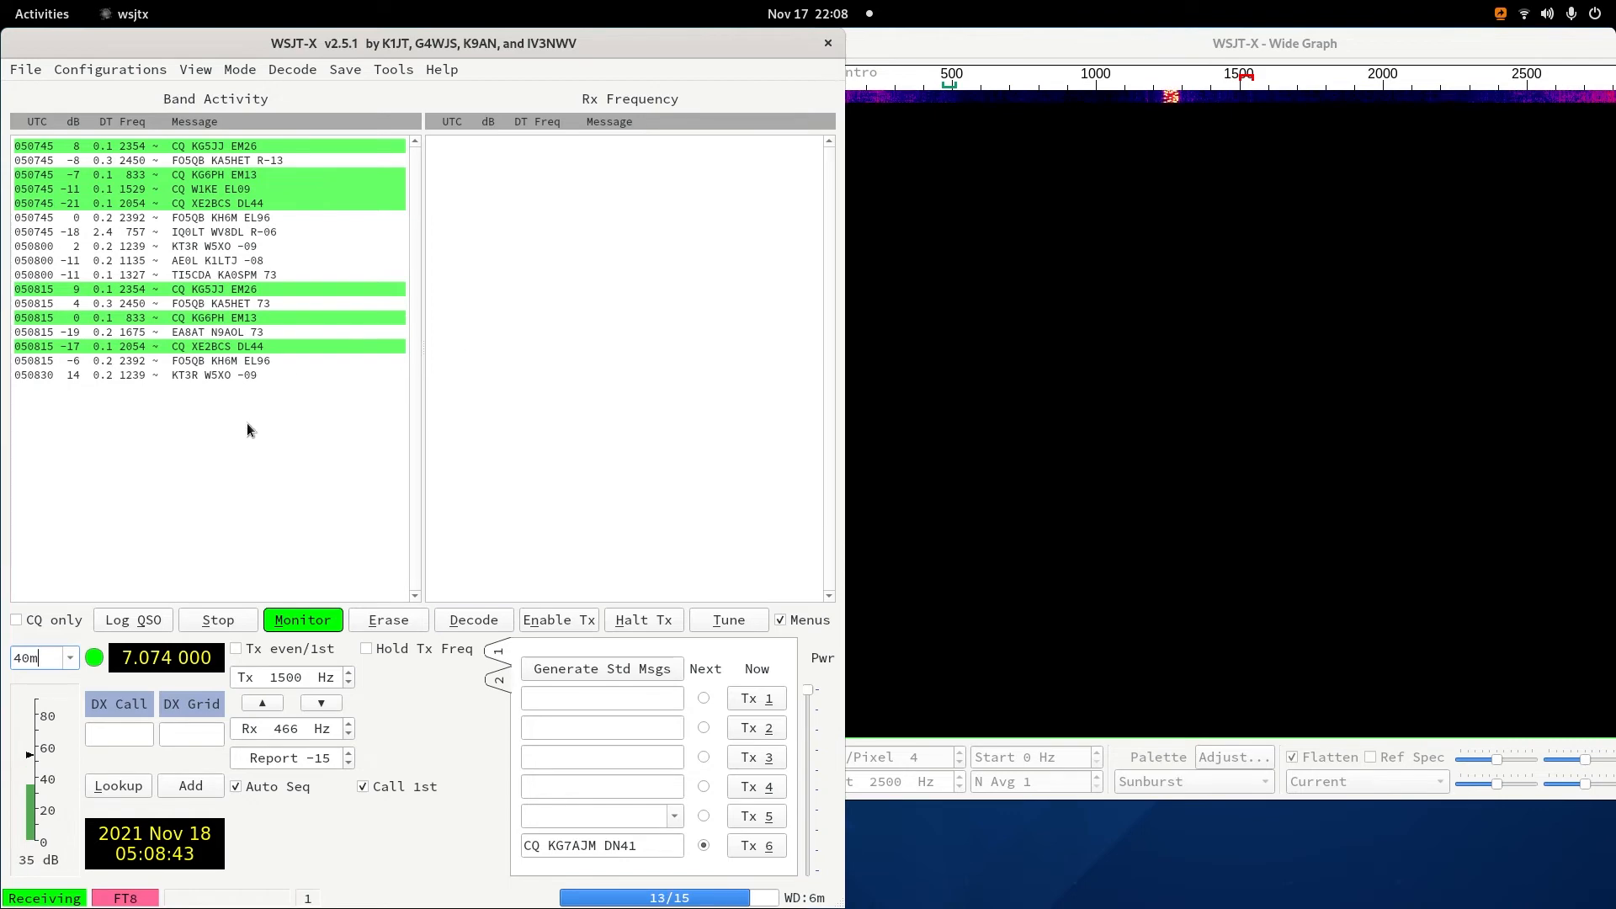
Stretch the main window down to the desktop's lower edge and keep it in front of the Wide Graph.
mouse_move(584, 37)
mouse_down()
mouse_move(2, 175)
mouse_move(36, 131)
mouse_move(123, 155)
mouse_move(678, 21)
mouse_move(593, 36)
mouse_up()
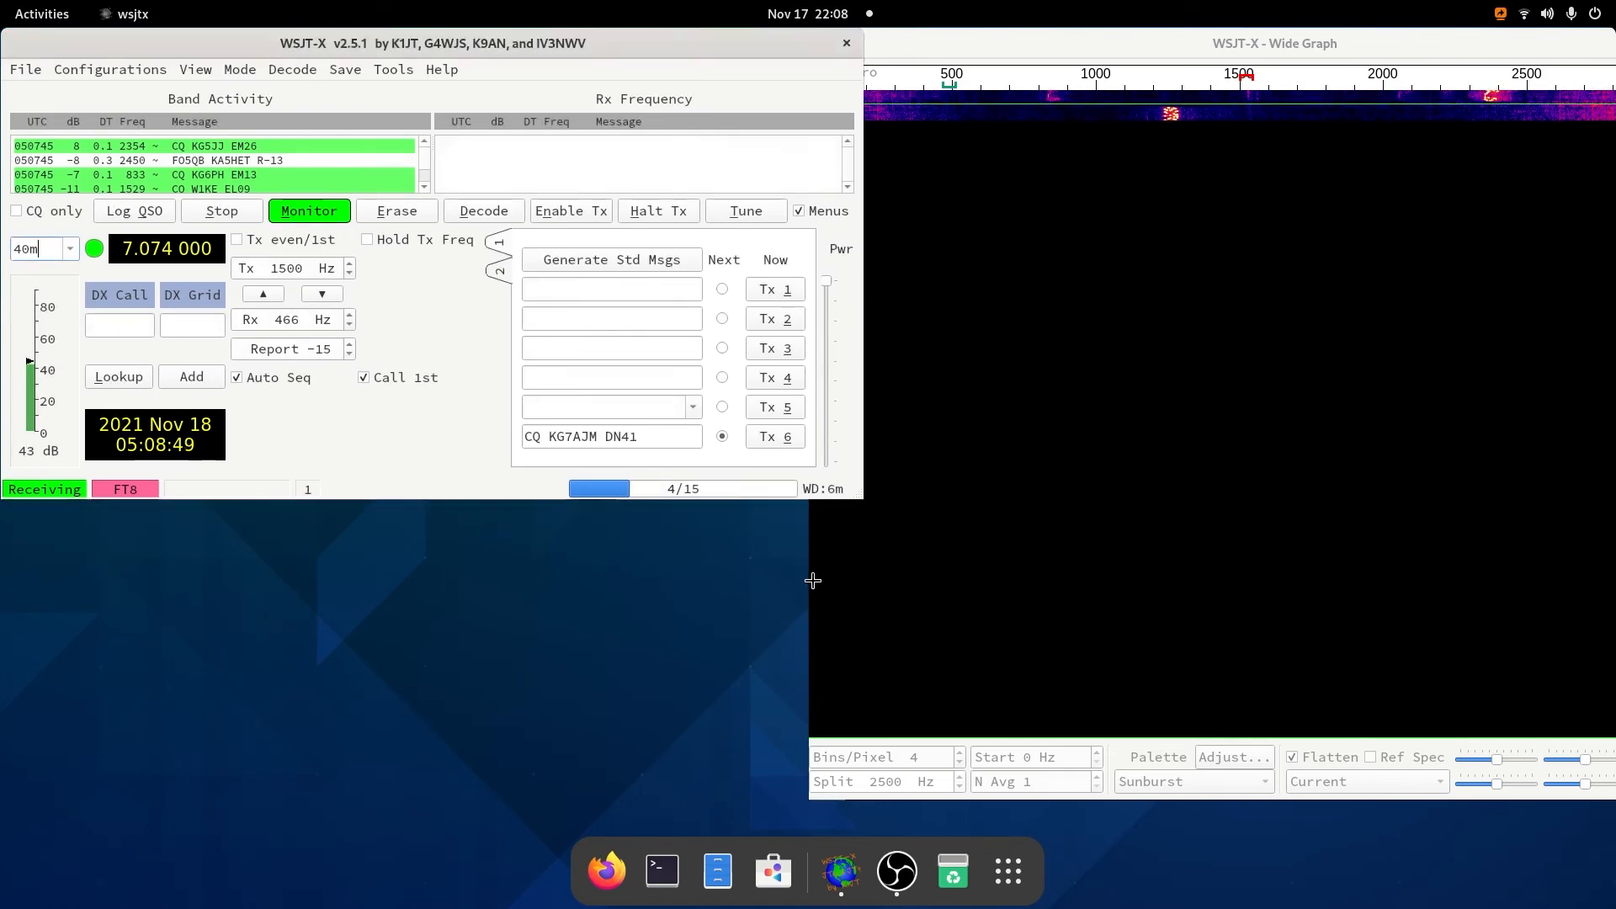
drag(813, 500, 813, 902)
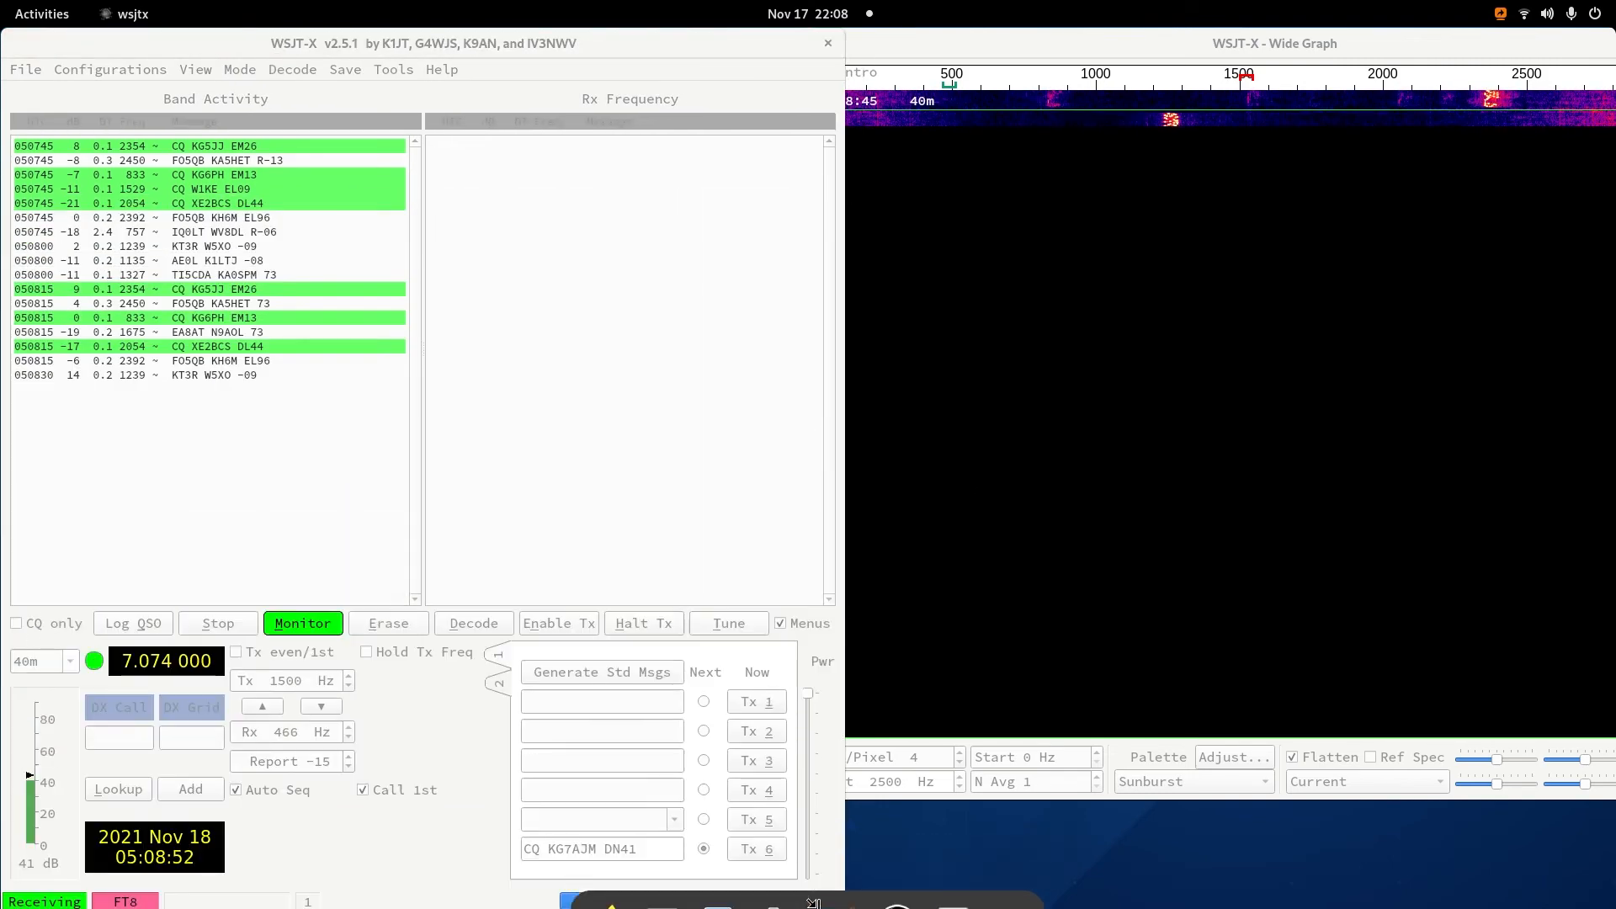
click(1168, 46)
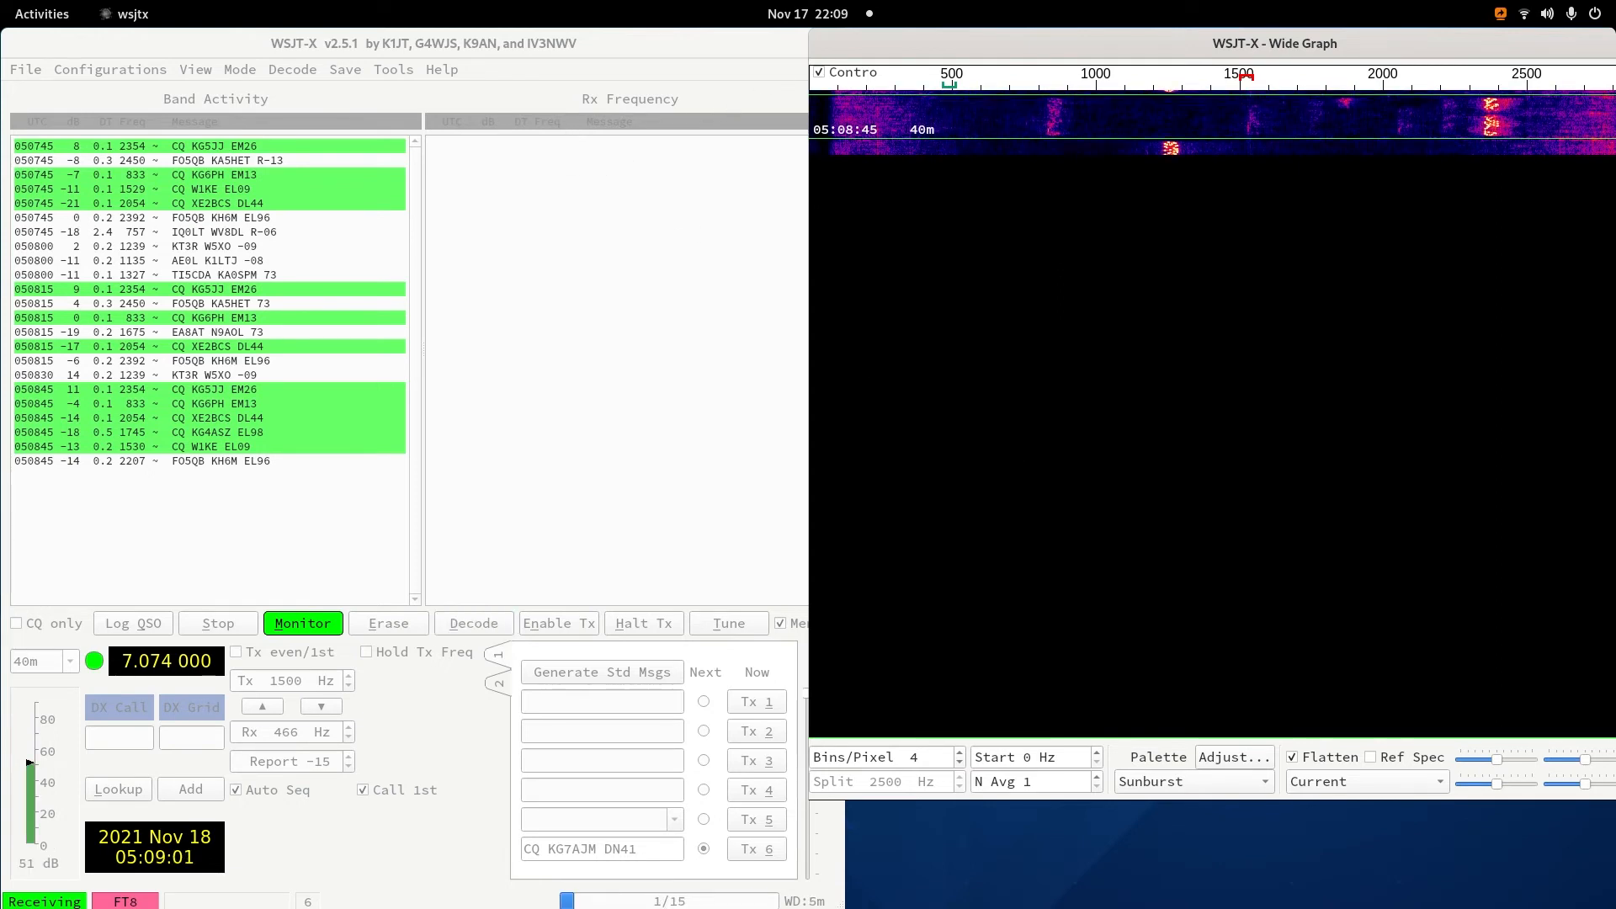
click(227, 495)
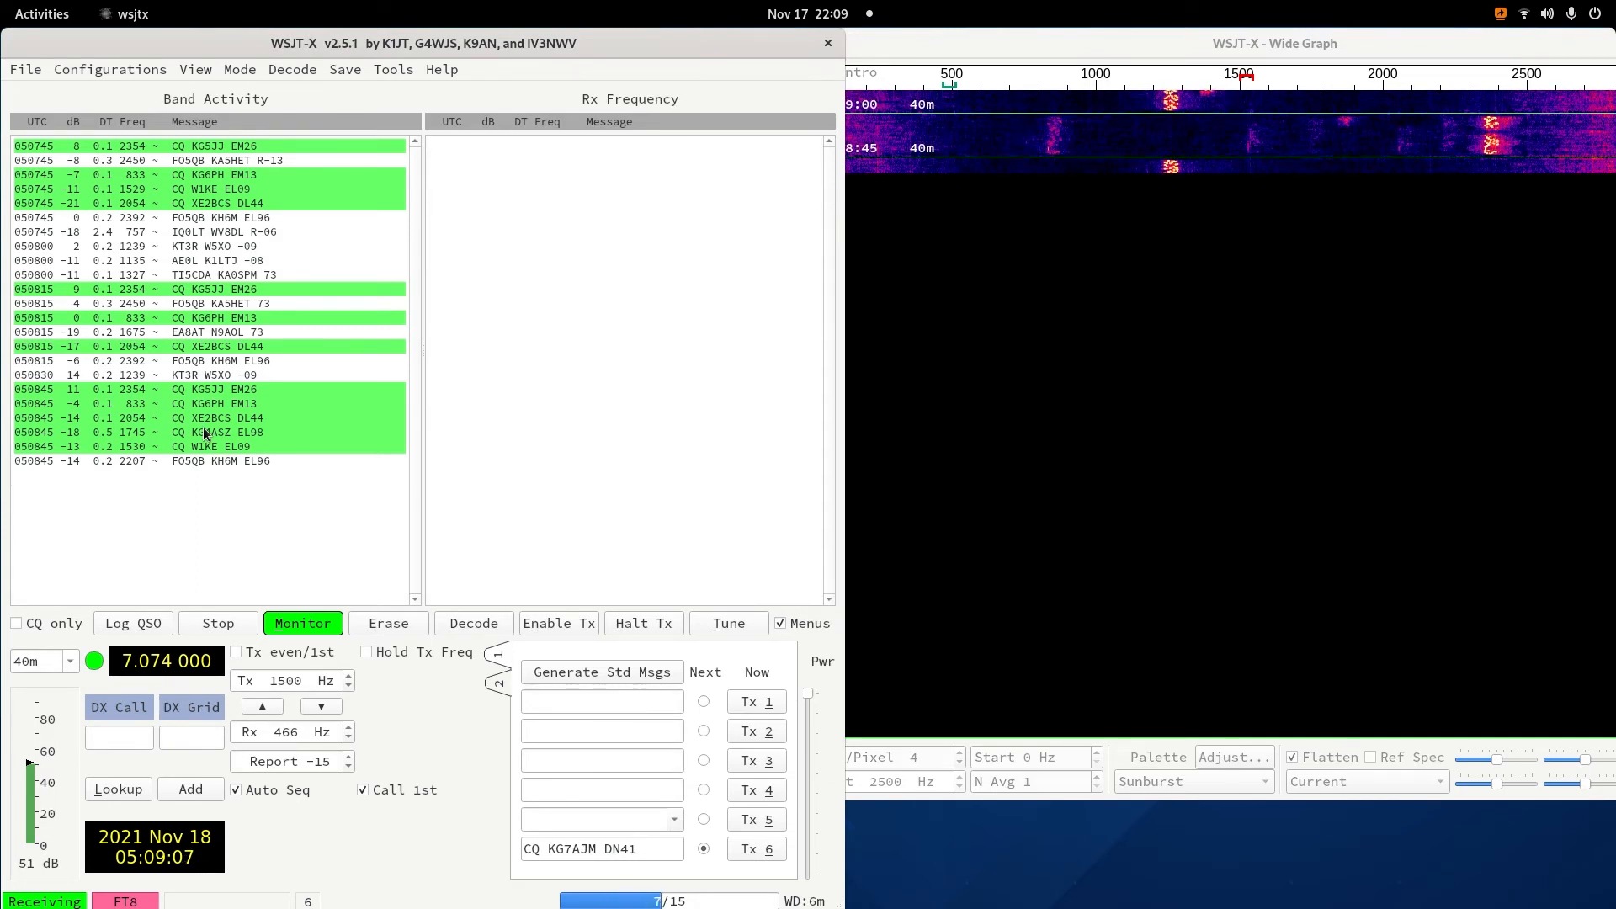
Answer the 050815 CQ call at 2354 Hz from grid EM26, and halt the transmission.
double_click(190, 288)
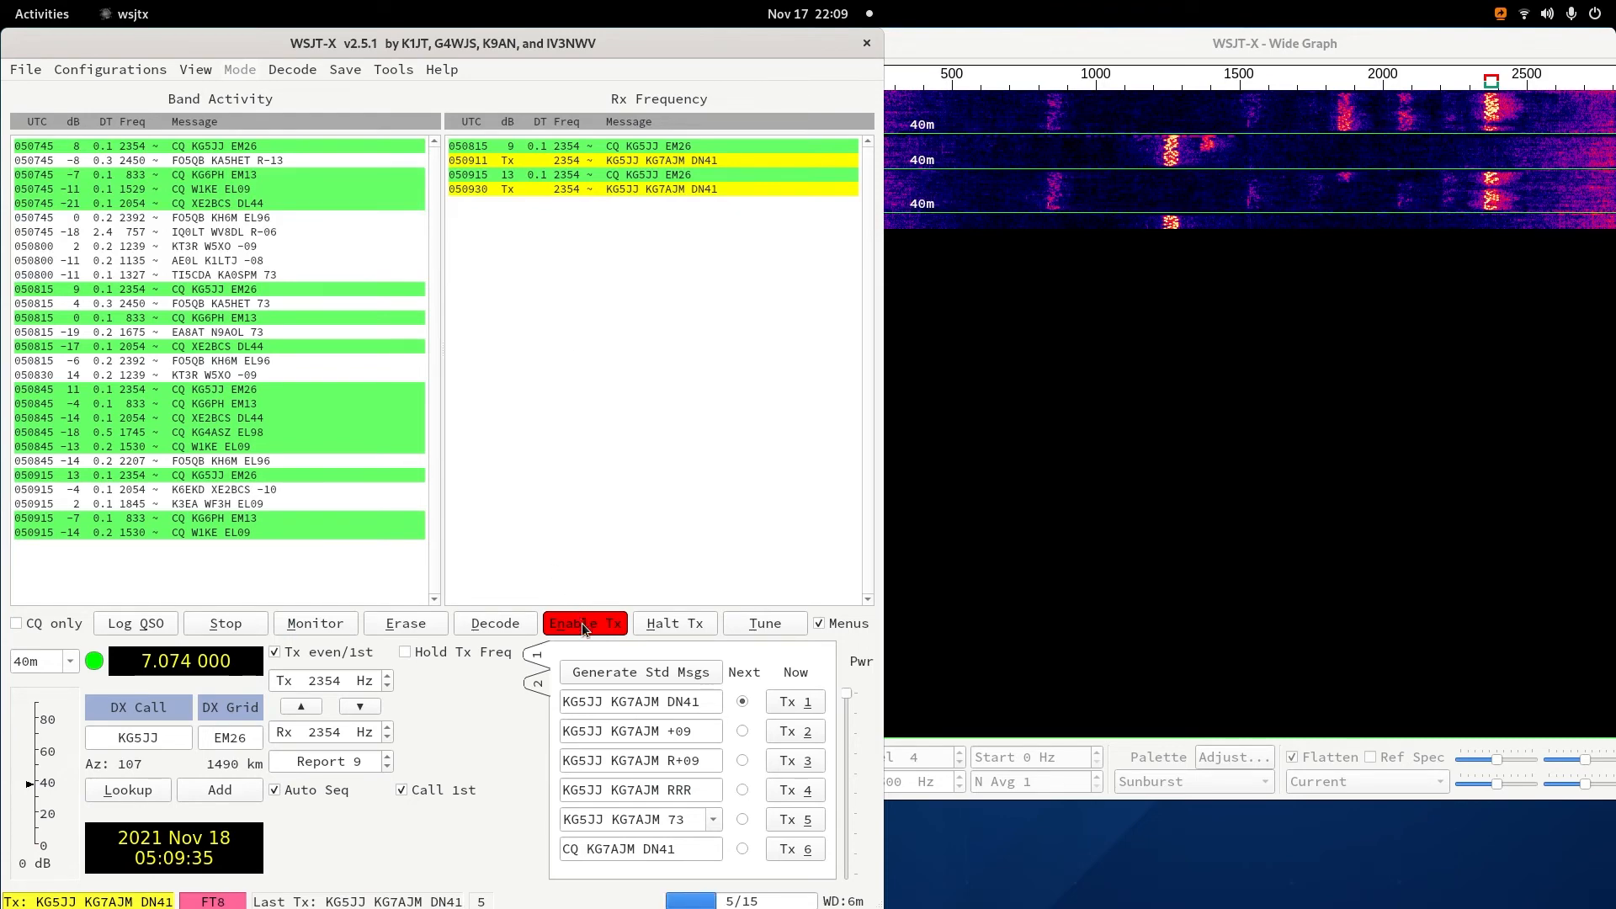
click(669, 624)
Transmit the tuning tone twice, and re-enable transmission to the selected station at 2354 Hz.
click(770, 626)
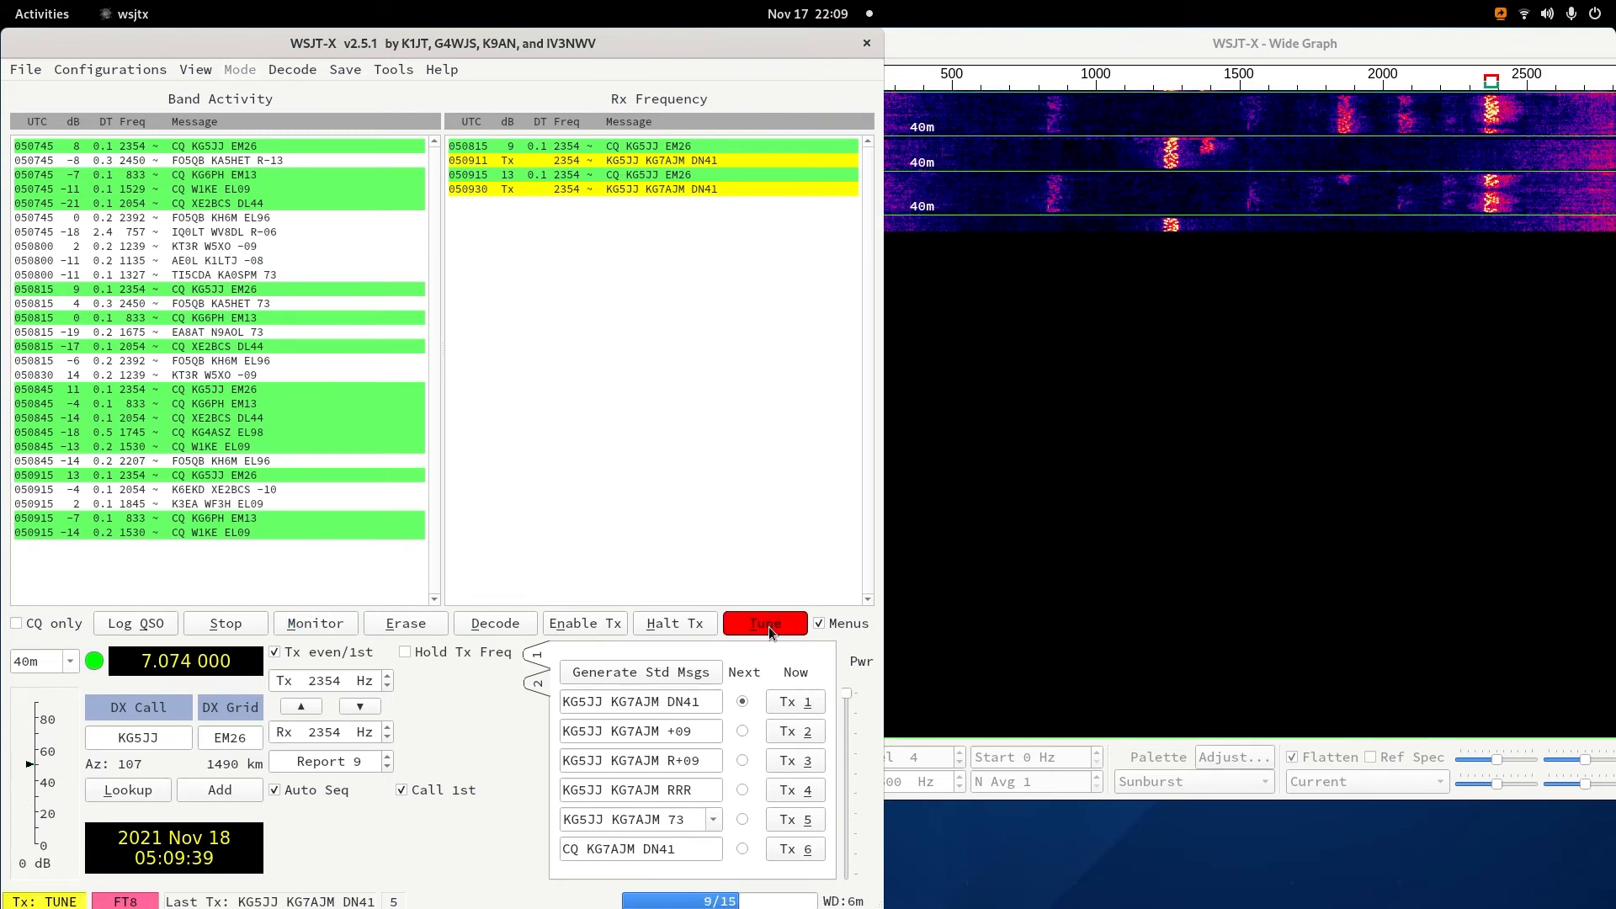
click(770, 626)
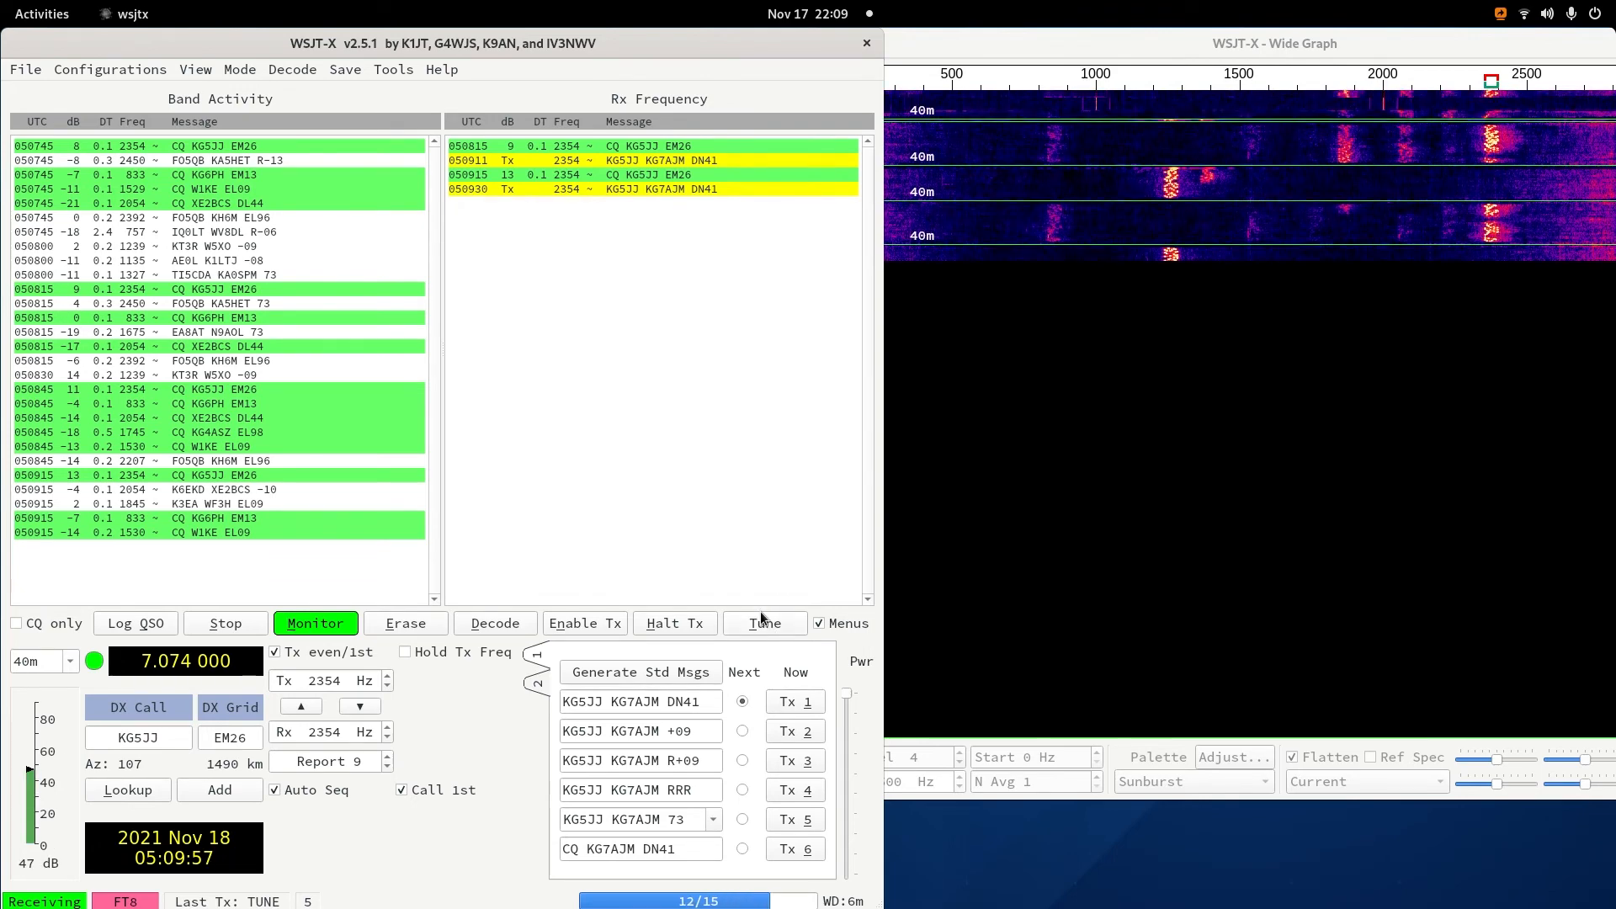
click(762, 623)
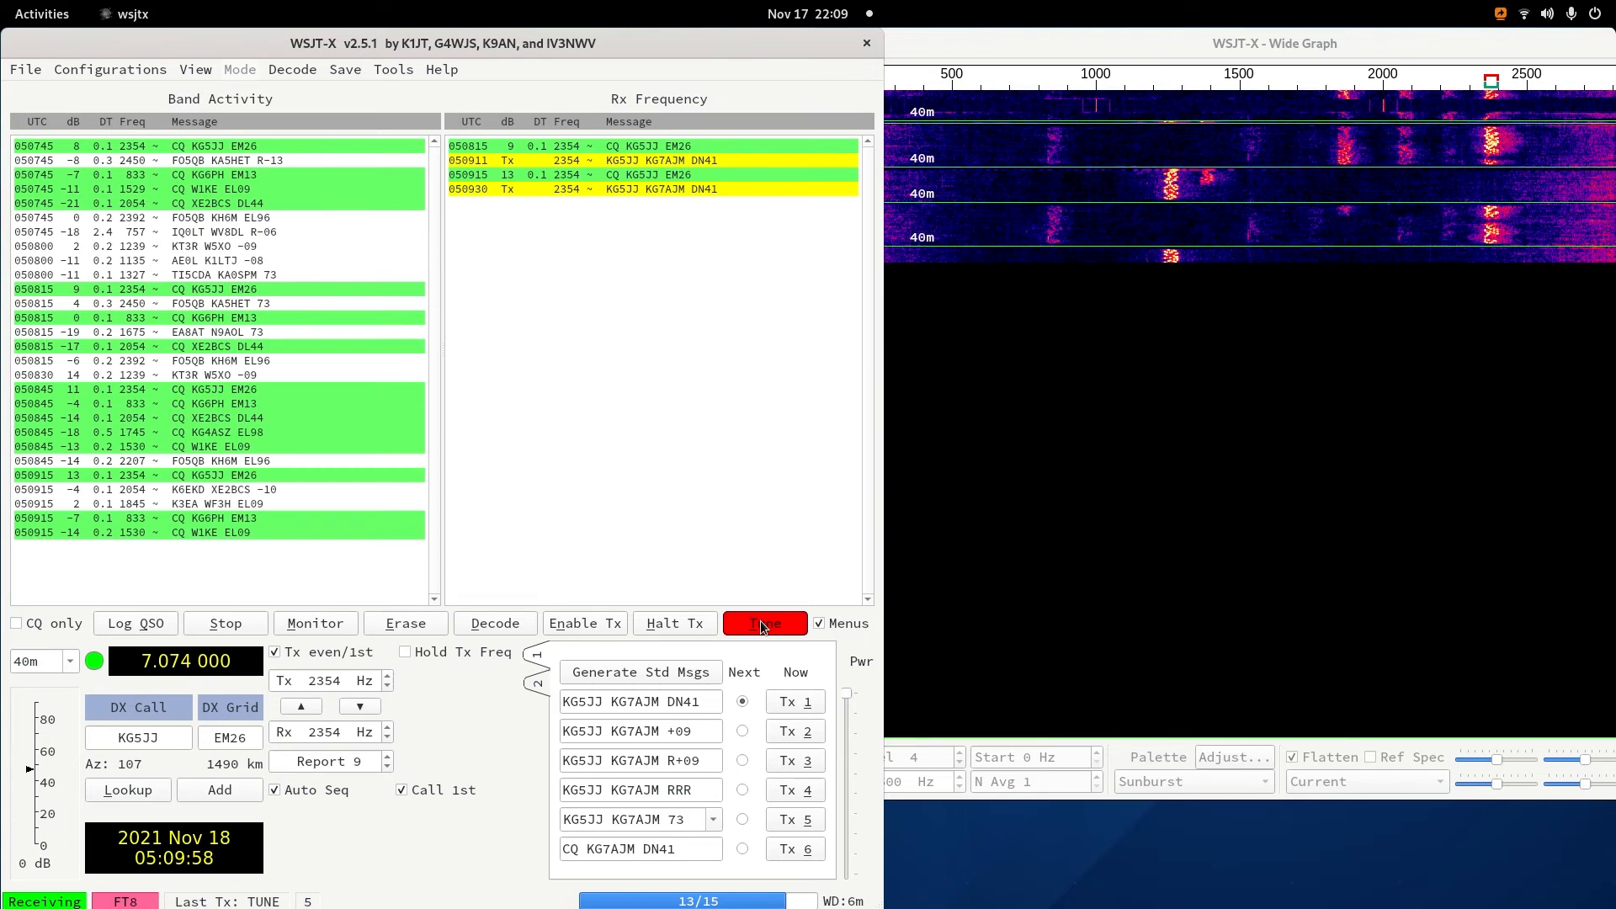
click(601, 623)
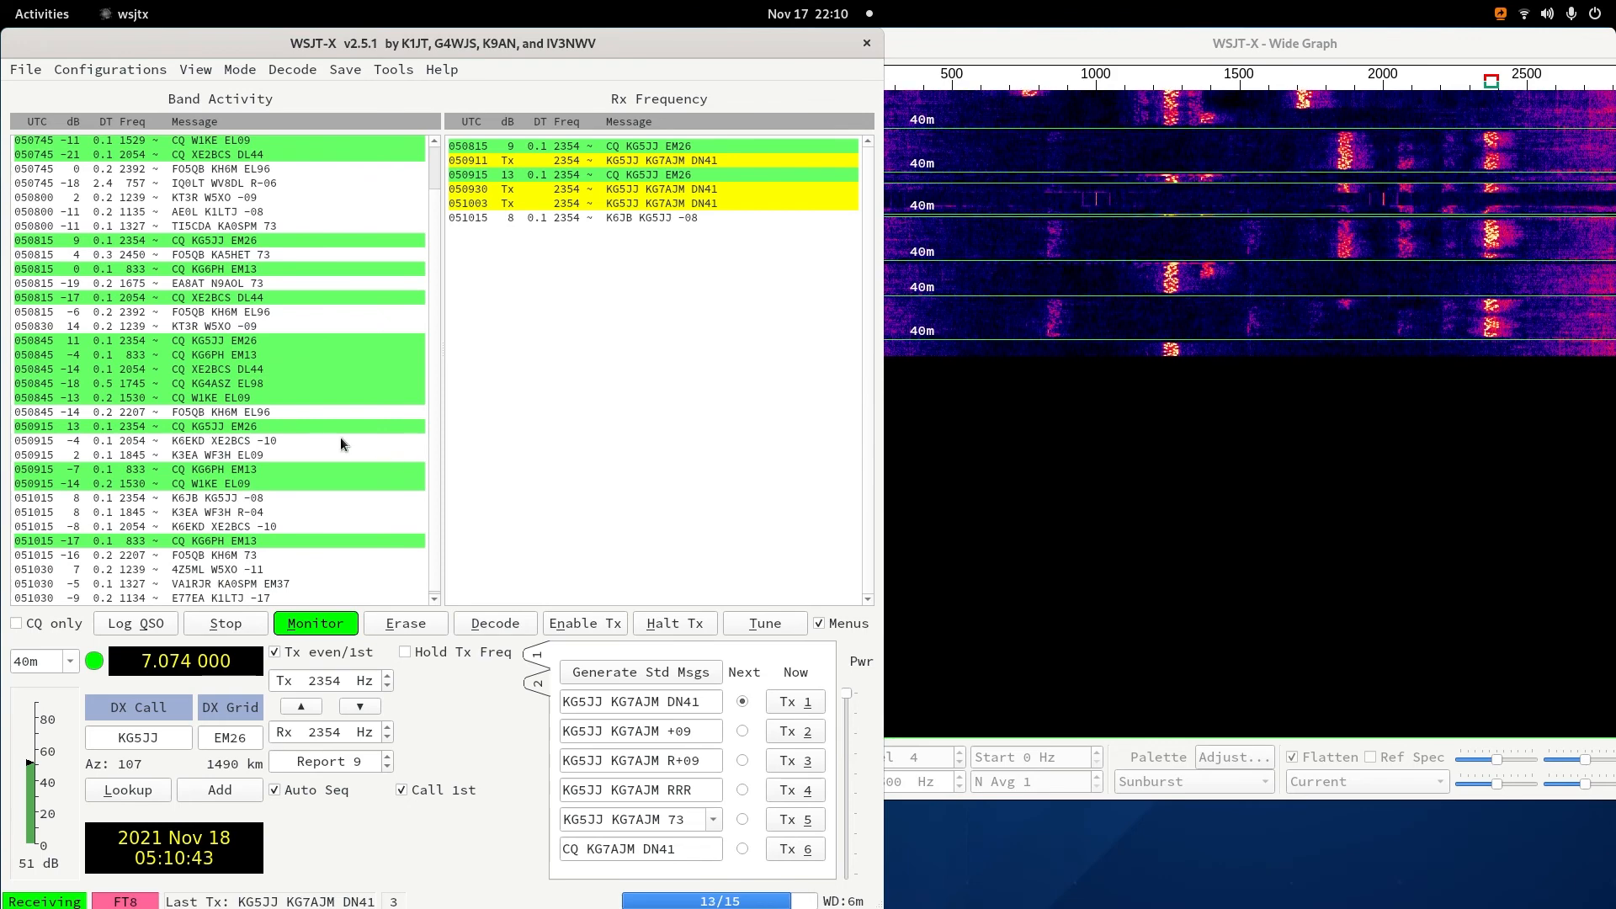
Answer the 050915 CQ call at 833 Hz from grid EM13.
double_click(209, 471)
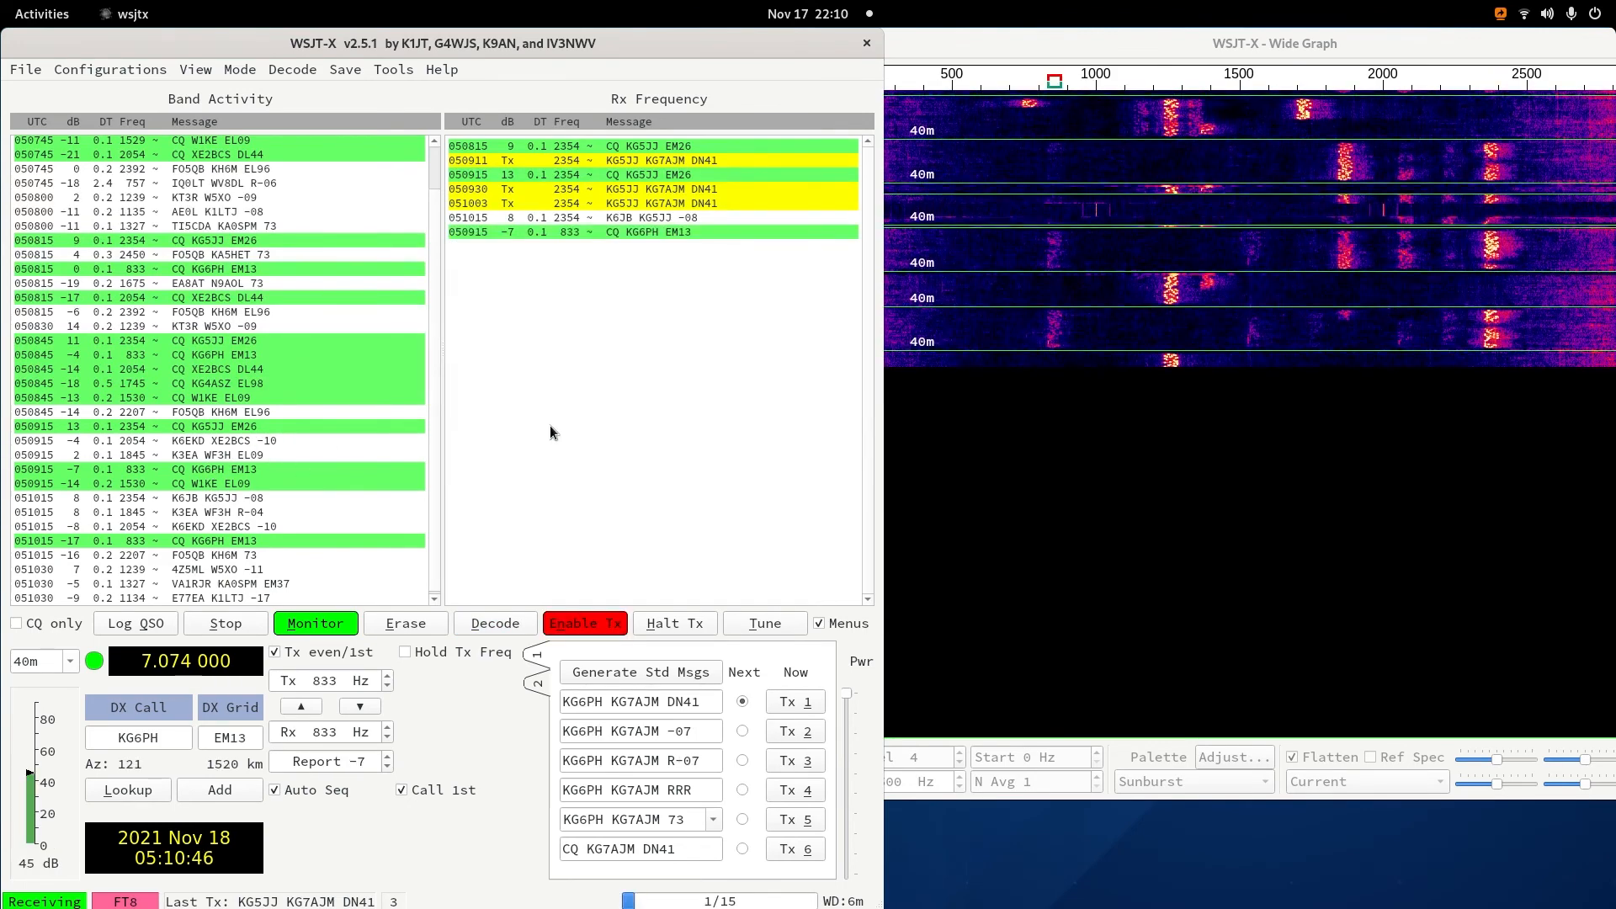